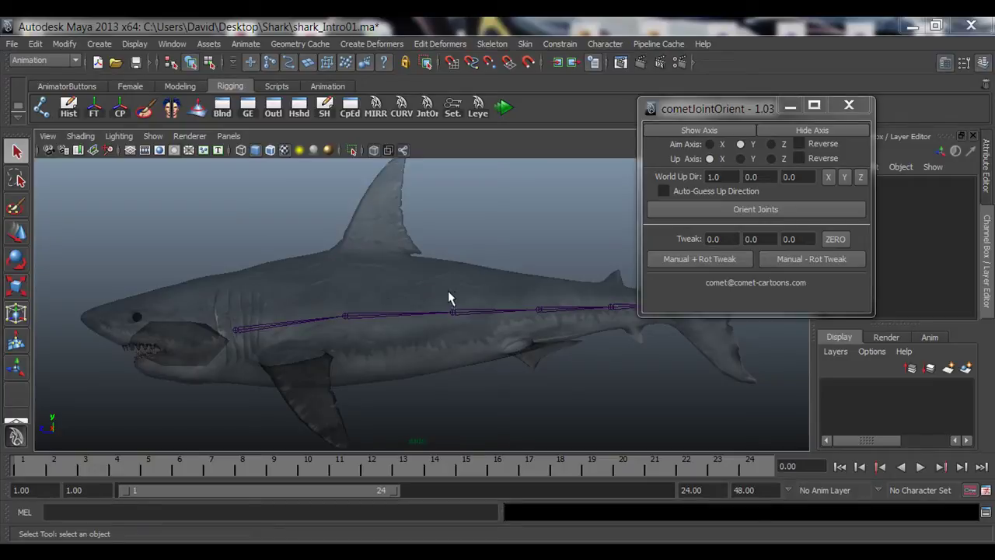
Step: Examine the spine joint chain running through the shark from head to tail
{"action": "middle_click_drag", "start_coordinate": [333, 345], "coordinate": [161, 388], "text": "alt"}
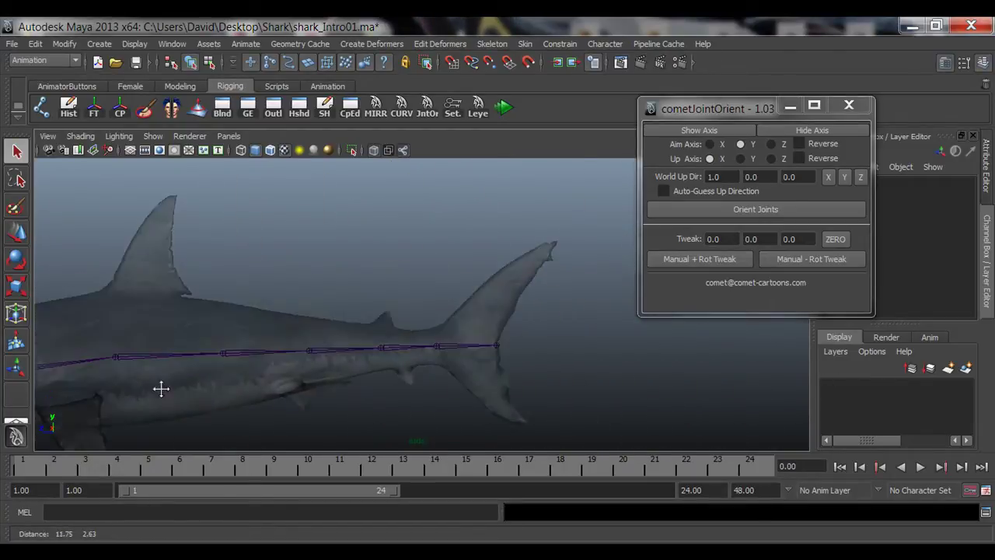
{"action": "left_click_drag", "start_coordinate": [161, 389], "coordinate": [371, 361], "text": "alt"}
{"action": "scroll", "coordinate": [370, 360], "scroll_direction": "down", "scroll_amount": 1}
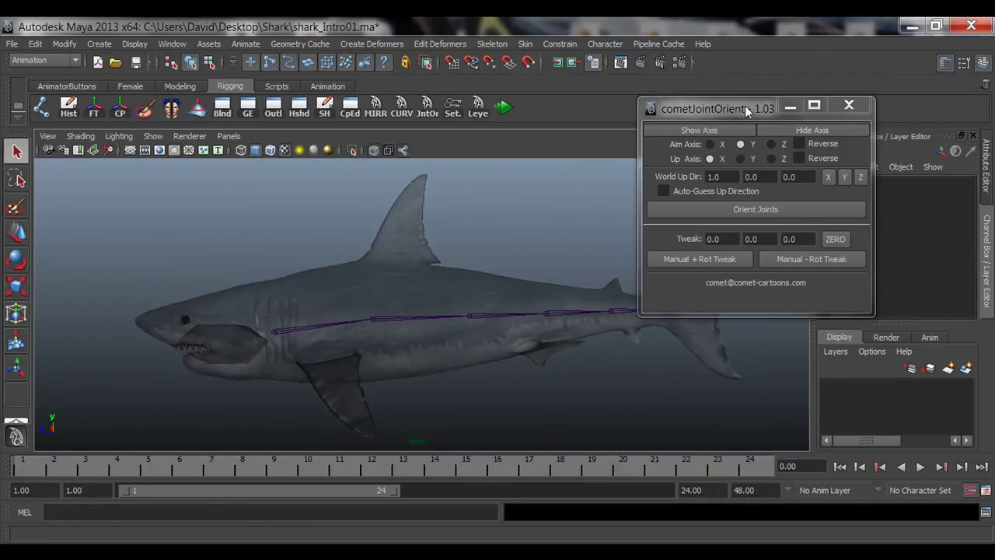
{"action": "left_click_drag", "start_coordinate": [745, 106], "coordinate": [796, 106]}
{"action": "scroll", "coordinate": [386, 318], "scroll_direction": "up", "scroll_amount": 4}
{"action": "middle_click_drag", "start_coordinate": [447, 268], "coordinate": [462, 329], "text": "alt"}
{"action": "right_click_drag", "start_coordinate": [461, 328], "coordinate": [411, 331], "text": "alt"}
{"action": "middle_click_drag", "start_coordinate": [411, 330], "coordinate": [456, 261], "text": "alt"}
{"action": "right_click_drag", "start_coordinate": [456, 260], "coordinate": [470, 298], "text": "alt"}
{"action": "middle_click_drag", "start_coordinate": [470, 297], "coordinate": [426, 338], "text": "alt"}
{"action": "right_click_drag", "start_coordinate": [426, 338], "coordinate": [355, 299], "text": "alt"}
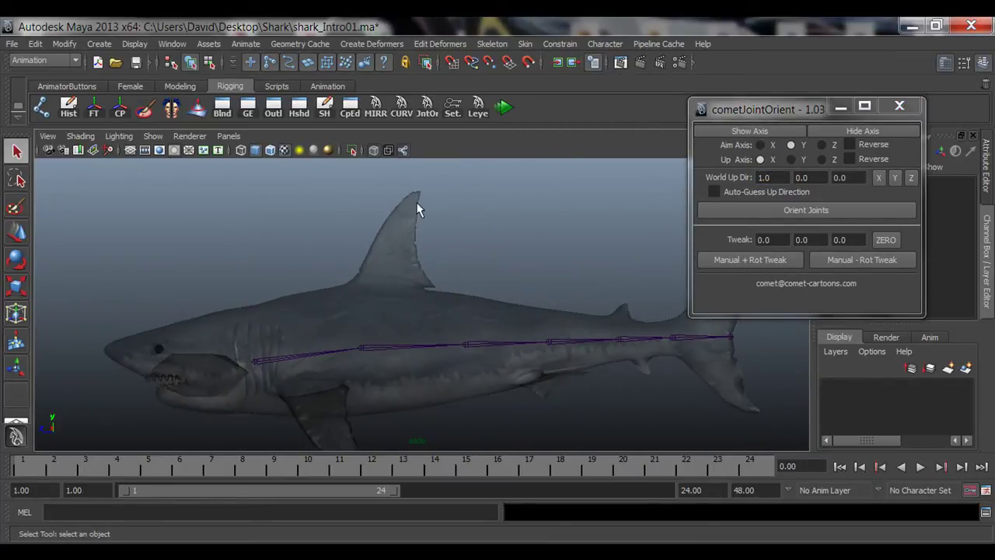
{"action": "left_click_drag", "start_coordinate": [384, 255], "coordinate": [349, 350], "text": "alt"}
{"action": "middle_click_drag", "start_coordinate": [424, 381], "coordinate": [277, 390], "text": "alt"}
{"action": "middle_click_drag", "start_coordinate": [582, 235], "coordinate": [517, 306], "text": "alt"}
{"action": "left_click_drag", "start_coordinate": [492, 358], "coordinate": [184, 305], "text": "alt"}
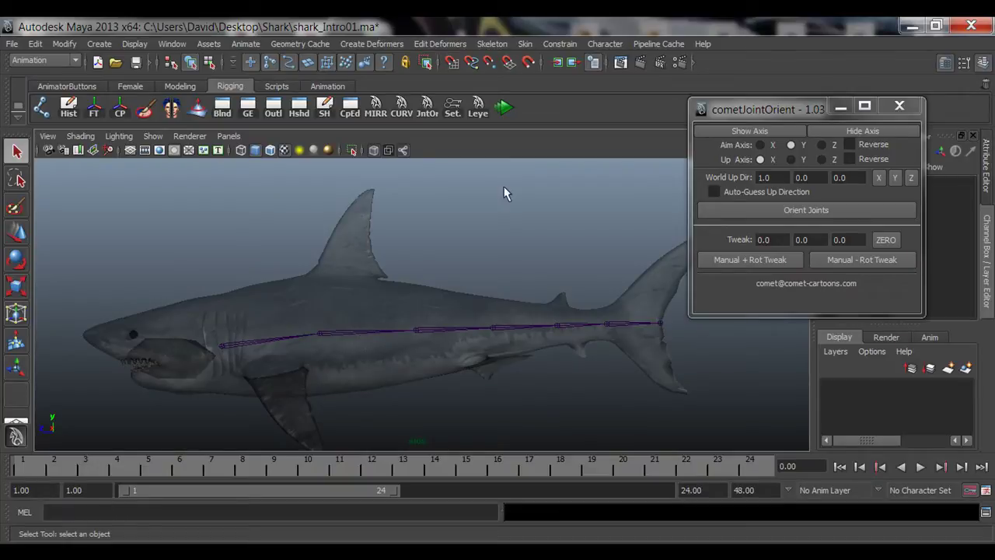
Step: Minimize the cometJointOrient window and frame the front half of the shark's joint chain
{"action": "left_click", "coordinate": [840, 107]}
{"action": "middle_click_drag", "start_coordinate": [328, 363], "coordinate": [400, 308], "text": "alt"}
{"action": "right_click_drag", "start_coordinate": [353, 368], "coordinate": [466, 327], "text": "alt"}
{"action": "middle_click_drag", "start_coordinate": [466, 327], "coordinate": [540, 300], "text": "alt"}
{"action": "right_click_drag", "start_coordinate": [540, 301], "coordinate": [645, 335], "text": "alt"}
{"action": "right_click_drag", "start_coordinate": [562, 355], "coordinate": [443, 320], "text": "alt"}
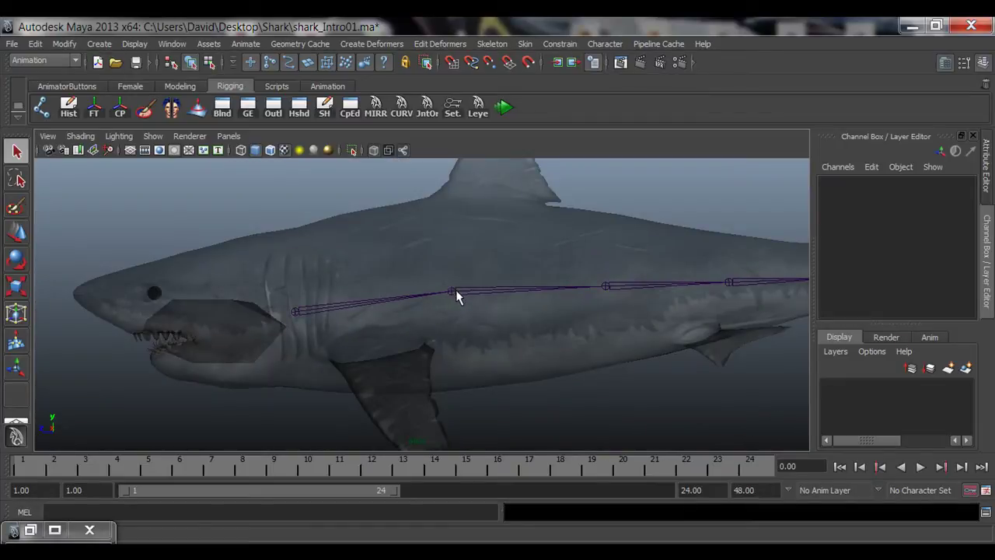
Step: Try moving joint2 upward and toward the tail with the Move tool, to a Translate X of about 4.25
{"action": "left_click", "coordinate": [453, 294]}
{"action": "left_click_drag", "start_coordinate": [455, 295], "coordinate": [471, 362], "text": "alt"}
{"action": "key", "text": "w"}
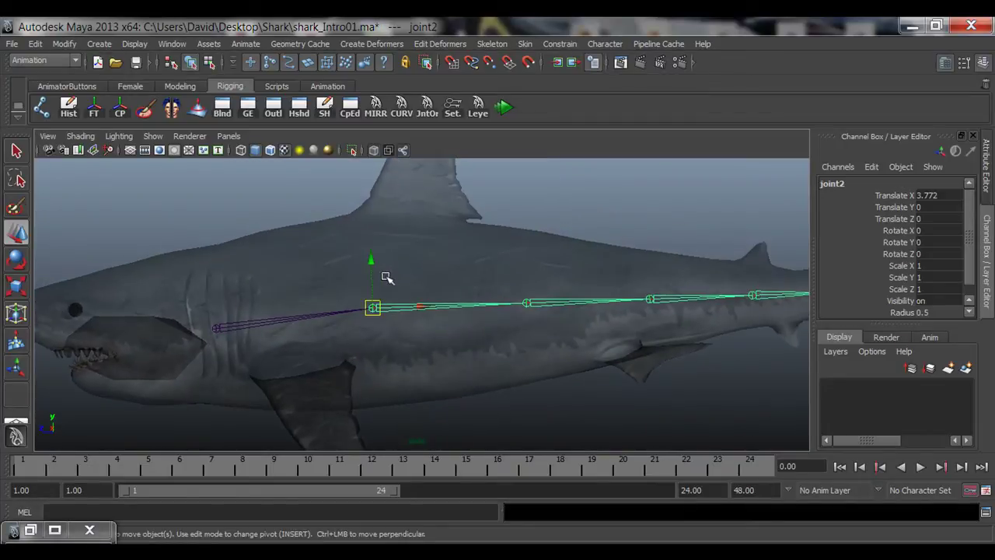
{"action": "left_click", "coordinate": [372, 277]}
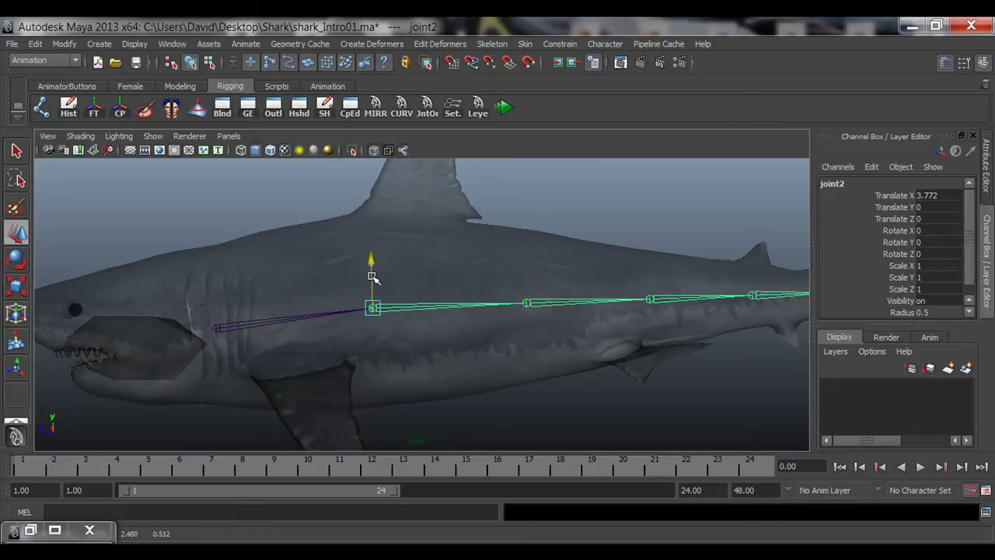
{"action": "mouse_move", "coordinate": [372, 276]}
{"action": "left_mouse_down"}
{"action": "mouse_move", "coordinate": [375, 236]}
{"action": "mouse_move", "coordinate": [373, 313]}
{"action": "mouse_move", "coordinate": [378, 249]}
{"action": "mouse_move", "coordinate": [377, 275]}
{"action": "left_mouse_up"}
{"action": "left_click", "coordinate": [412, 305]}
{"action": "left_click_drag", "start_coordinate": [412, 305], "coordinate": [436, 307]}
{"action": "scroll", "coordinate": [521, 347], "scroll_direction": "down", "scroll_amount": 3}
{"action": "middle_click_drag", "start_coordinate": [520, 347], "coordinate": [497, 350], "text": "alt"}
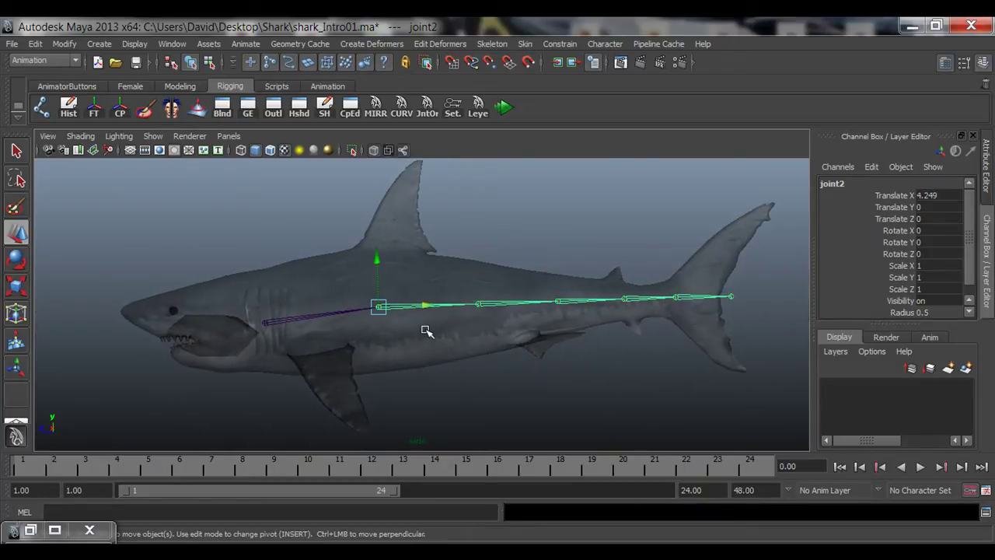
Step: Undo the moves on joint2, retry a short upward move, and undo that one too
{"action": "key", "text": "ctrl+z"}
{"action": "key", "text": "ctrl+z"}
{"action": "right_click_drag", "start_coordinate": [264, 348], "coordinate": [311, 351], "text": "alt"}
{"action": "middle_click_drag", "start_coordinate": [311, 350], "coordinate": [335, 337], "text": "alt"}
{"action": "right_click_drag", "start_coordinate": [335, 338], "coordinate": [532, 335], "text": "alt"}
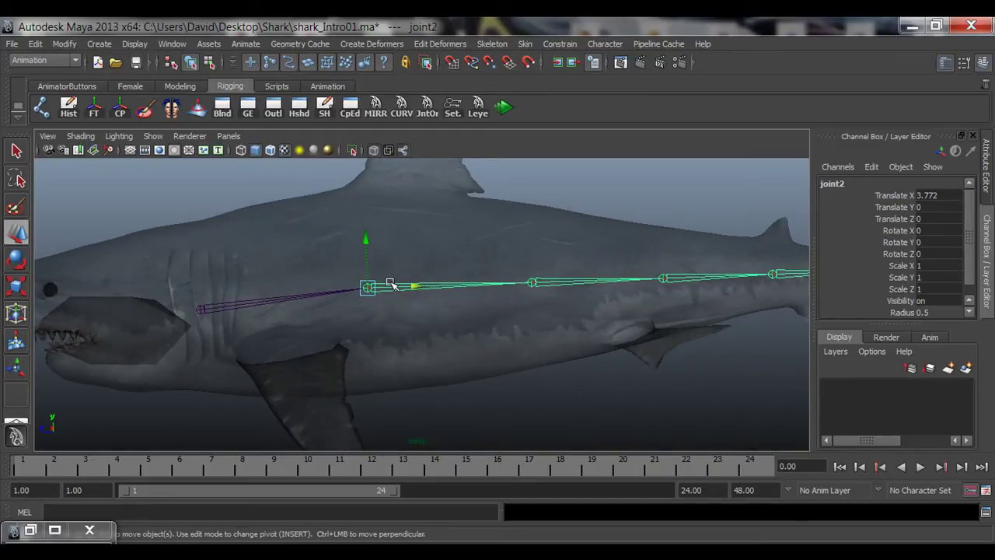
{"action": "left_click_drag", "start_coordinate": [370, 246], "coordinate": [371, 246]}
{"action": "key", "text": "z"}
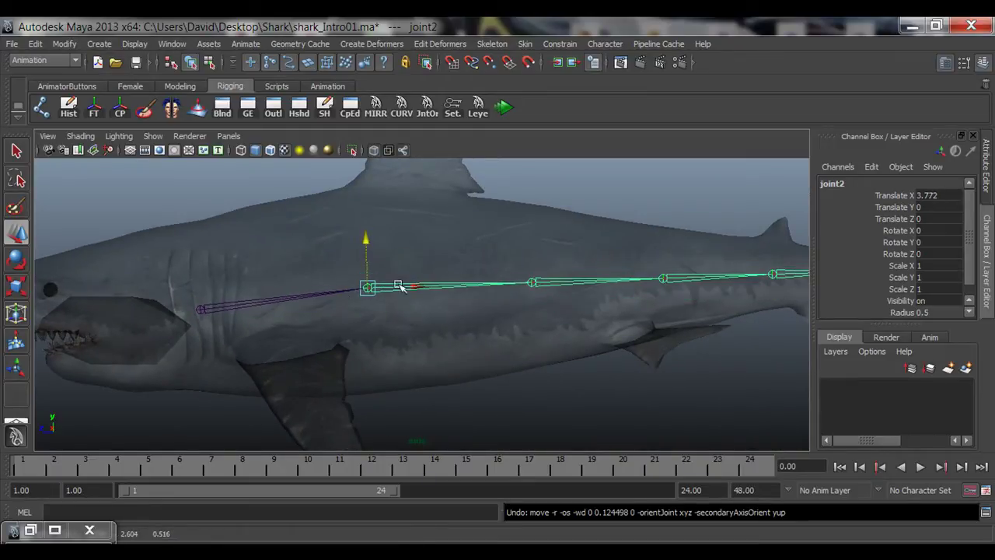
Step: Select the full joint hierarchy from joint1 and show the joints' local axes with cometJointOrient
{"action": "left_click", "coordinate": [198, 311]}
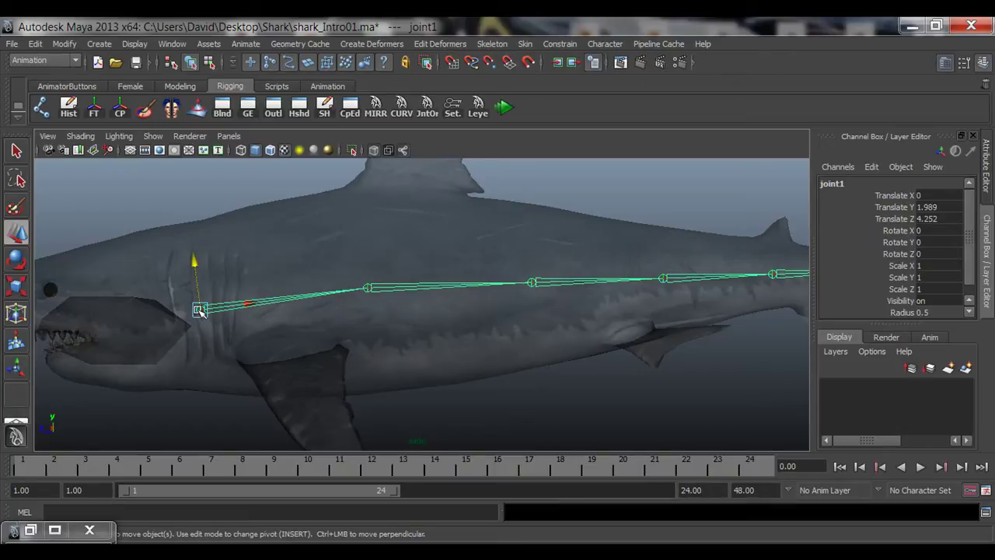
{"action": "right_click_drag", "start_coordinate": [200, 311], "coordinate": [234, 402]}
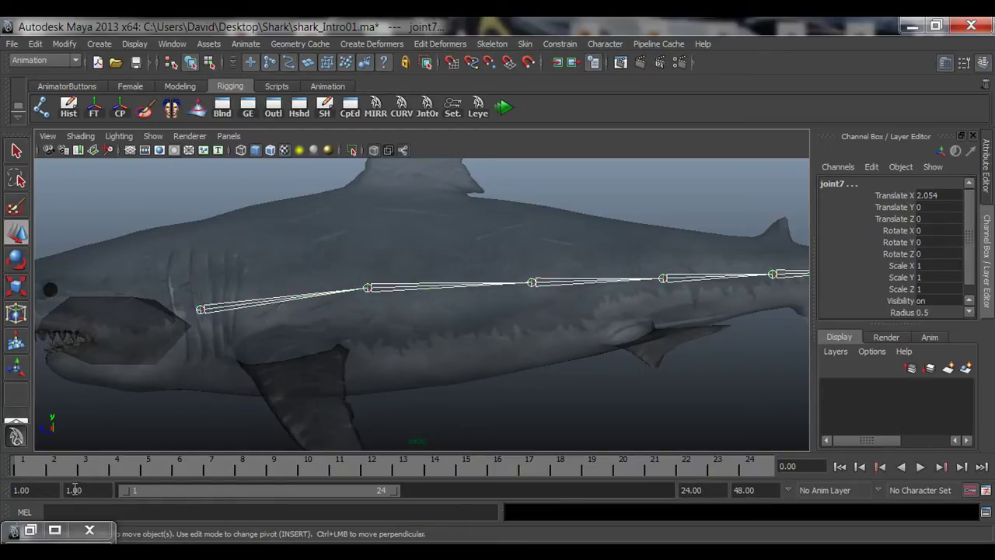
{"action": "left_click", "coordinate": [31, 530]}
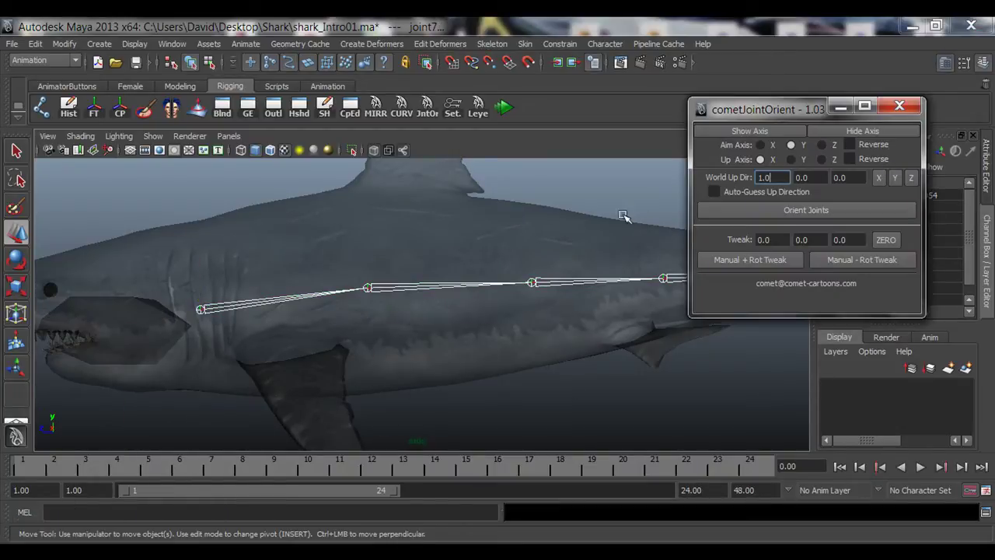
{"action": "left_click_drag", "start_coordinate": [743, 115], "coordinate": [741, 144]}
{"action": "left_click", "coordinate": [751, 161]}
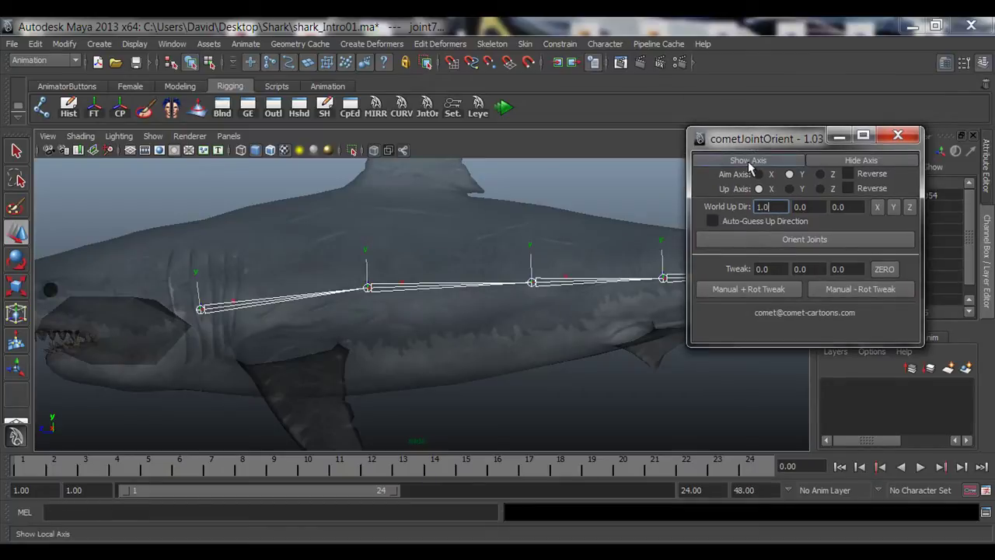
Step: Examine the joints' local axes in the perspective view with the shark shaded without textures
{"action": "scroll", "coordinate": [364, 294], "scroll_direction": "up", "scroll_amount": 2}
{"action": "key", "text": "space"}
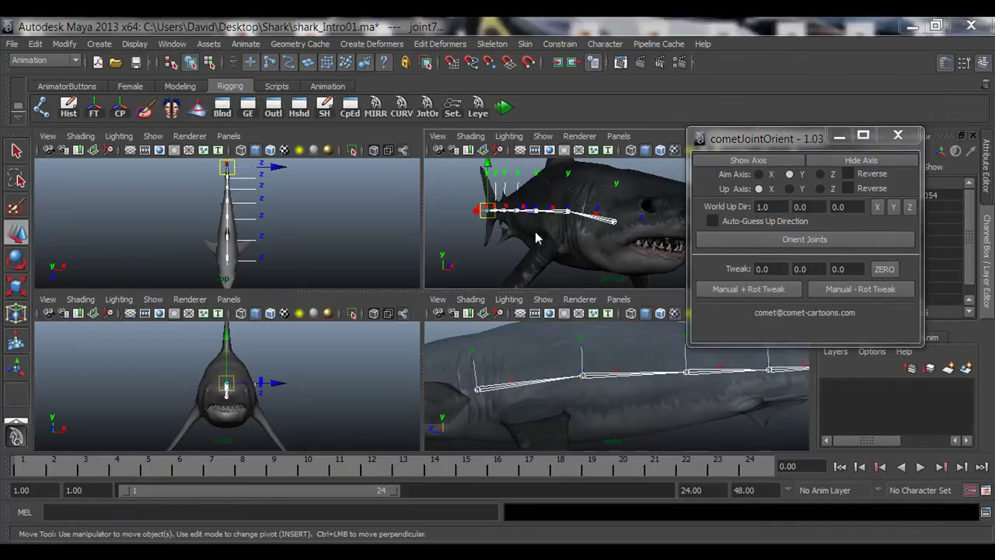
{"action": "key", "text": "space"}
{"action": "left_click_drag", "start_coordinate": [545, 270], "coordinate": [342, 290], "text": "alt"}
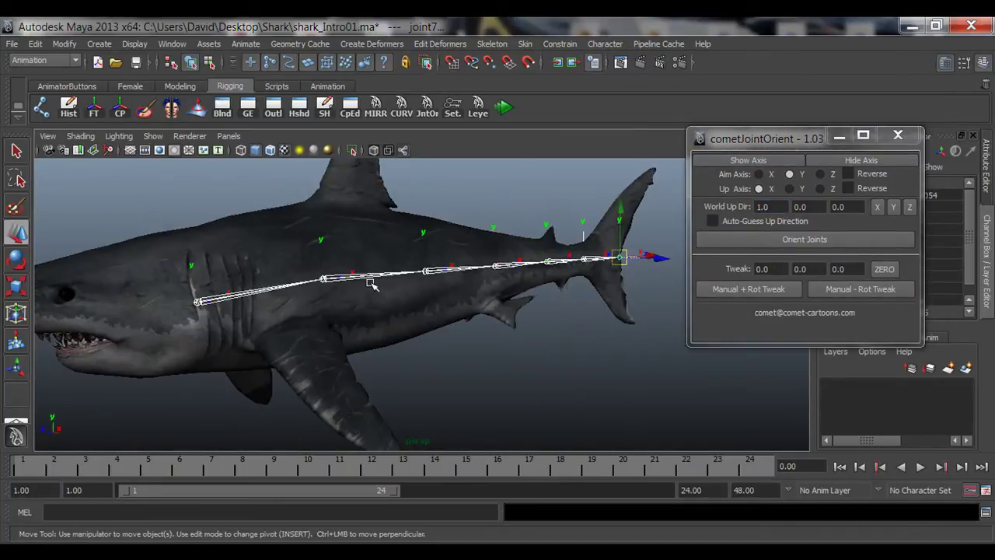
{"action": "key", "text": "5"}
{"action": "middle_click_drag", "start_coordinate": [254, 314], "coordinate": [334, 296], "text": "alt"}
{"action": "right_click_drag", "start_coordinate": [173, 304], "coordinate": [322, 319], "text": "alt"}
{"action": "left_click_drag", "start_coordinate": [323, 319], "coordinate": [255, 306], "text": "alt"}
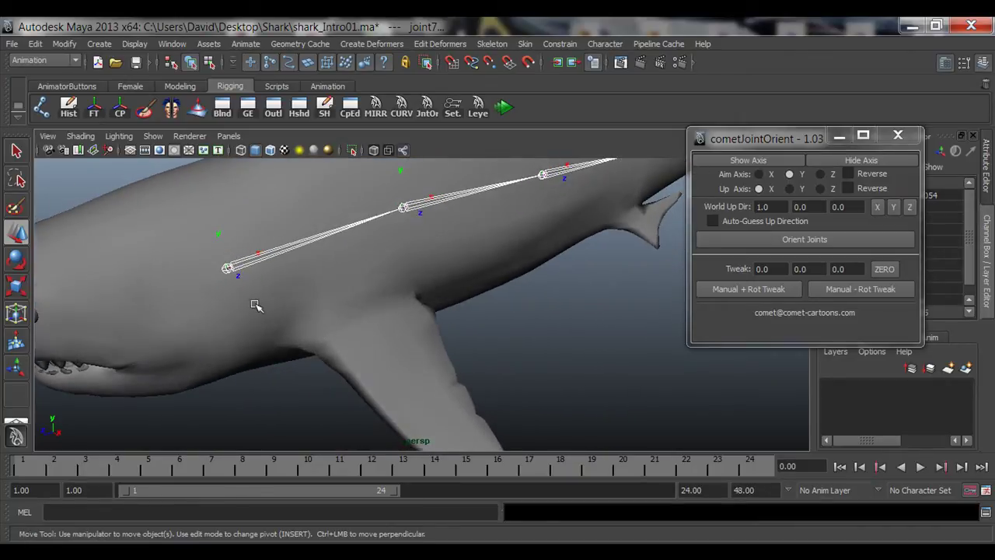
{"action": "middle_click_drag", "start_coordinate": [255, 305], "coordinate": [326, 348], "text": "alt"}
{"action": "left_click_drag", "start_coordinate": [326, 349], "coordinate": [334, 294], "text": "alt"}
{"action": "middle_click_drag", "start_coordinate": [516, 320], "coordinate": [472, 346], "text": "alt"}
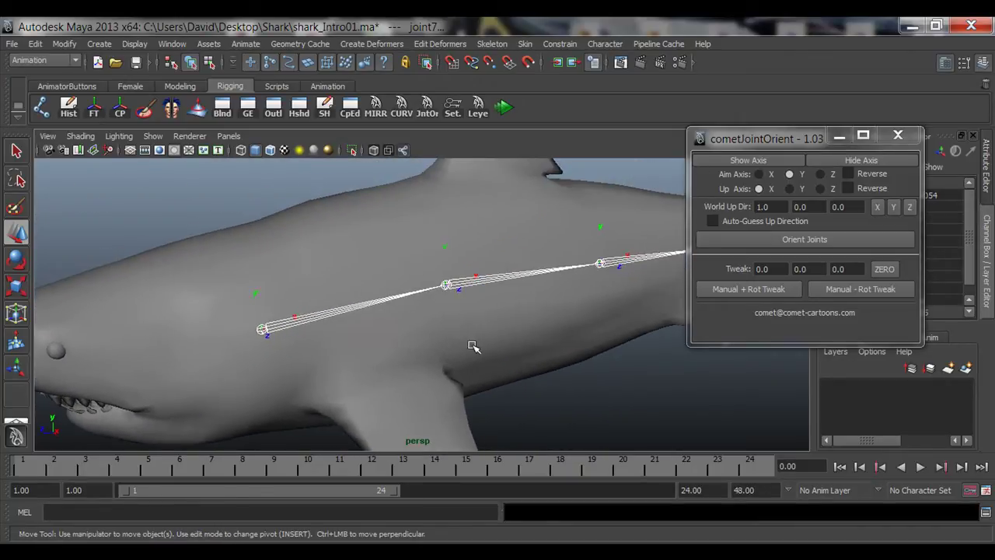
{"action": "left_click_drag", "start_coordinate": [472, 346], "coordinate": [508, 349], "text": "alt"}
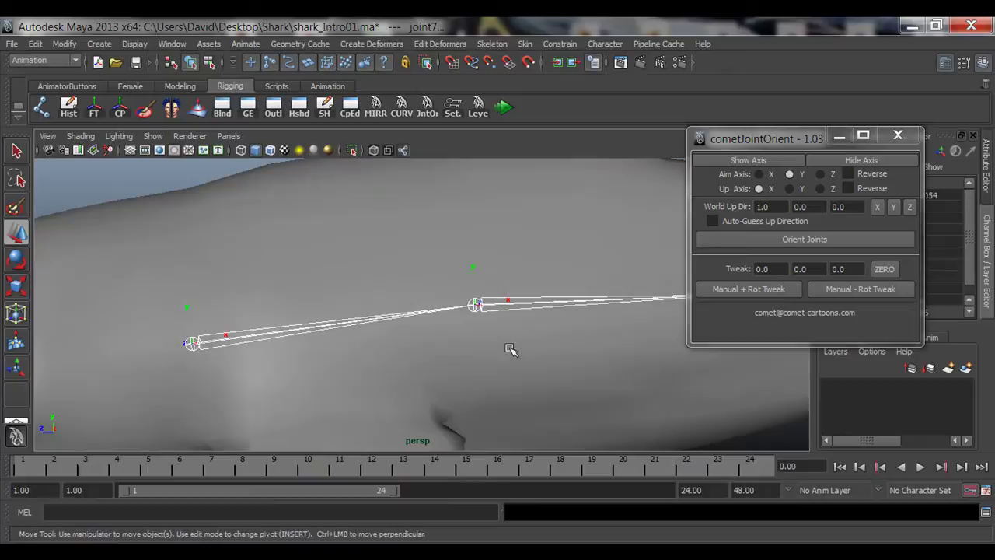
Step: Try raising joint2 about 1.16 units along its local Y axis, check the chain's axes, and undo the move
{"action": "left_click", "coordinate": [475, 305]}
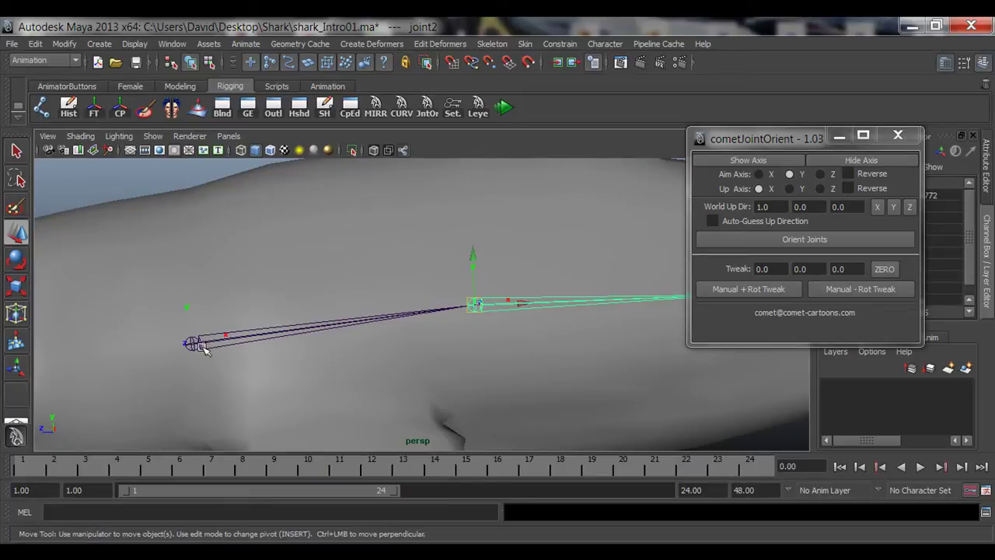
{"action": "left_click_drag", "start_coordinate": [236, 343], "coordinate": [234, 374], "text": "alt"}
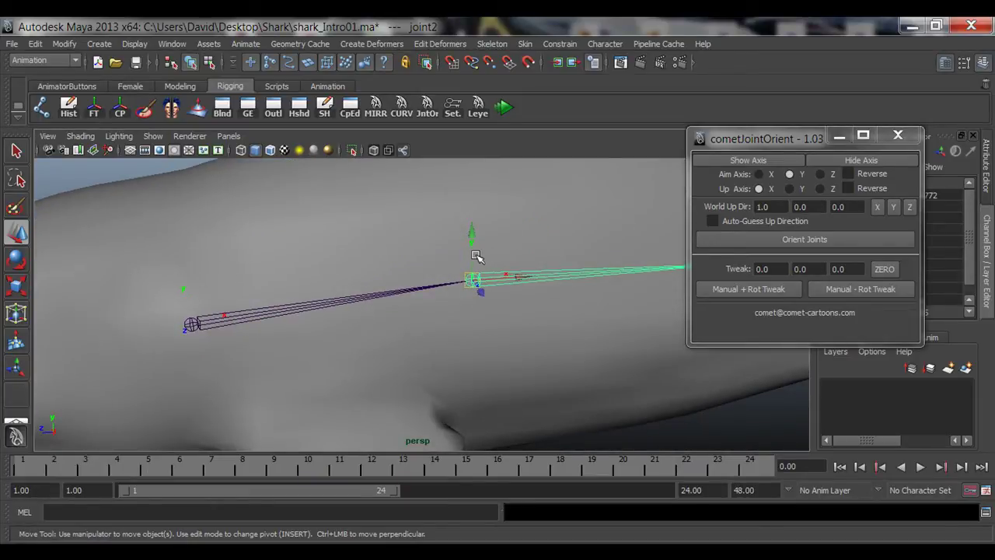
{"action": "left_click_drag", "start_coordinate": [472, 253], "coordinate": [478, 175]}
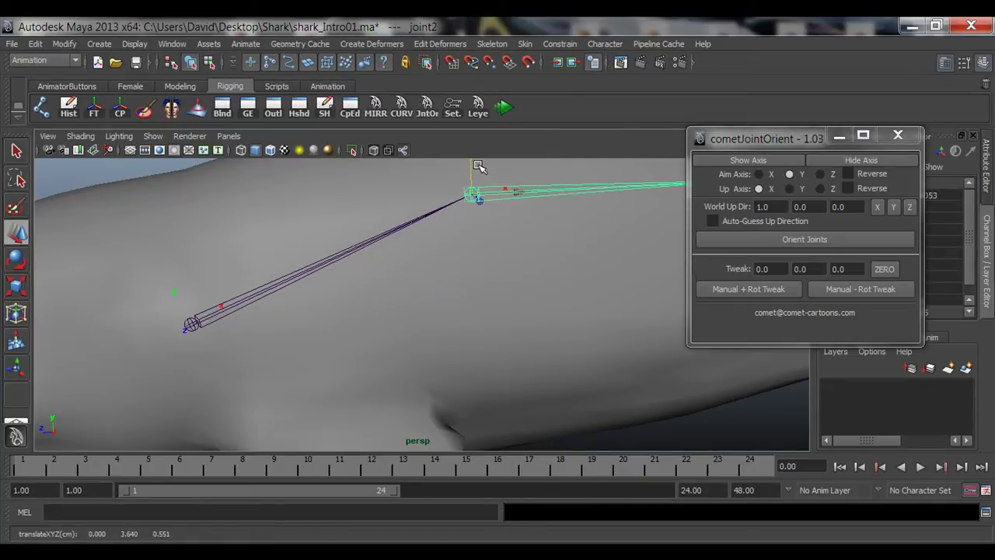
{"action": "left_click_drag", "start_coordinate": [393, 262], "coordinate": [220, 354], "text": "alt"}
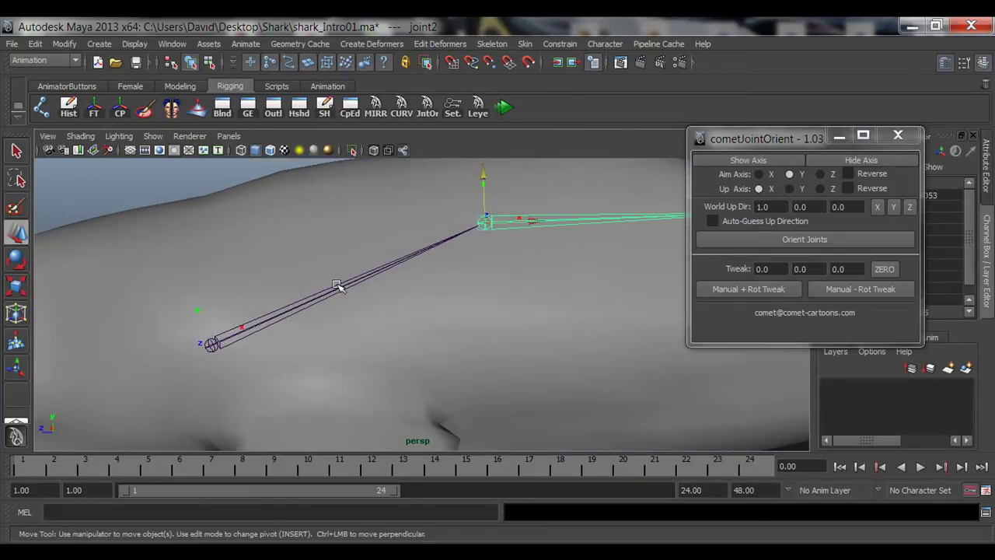
{"action": "scroll", "coordinate": [301, 320], "scroll_direction": "down", "scroll_amount": 4}
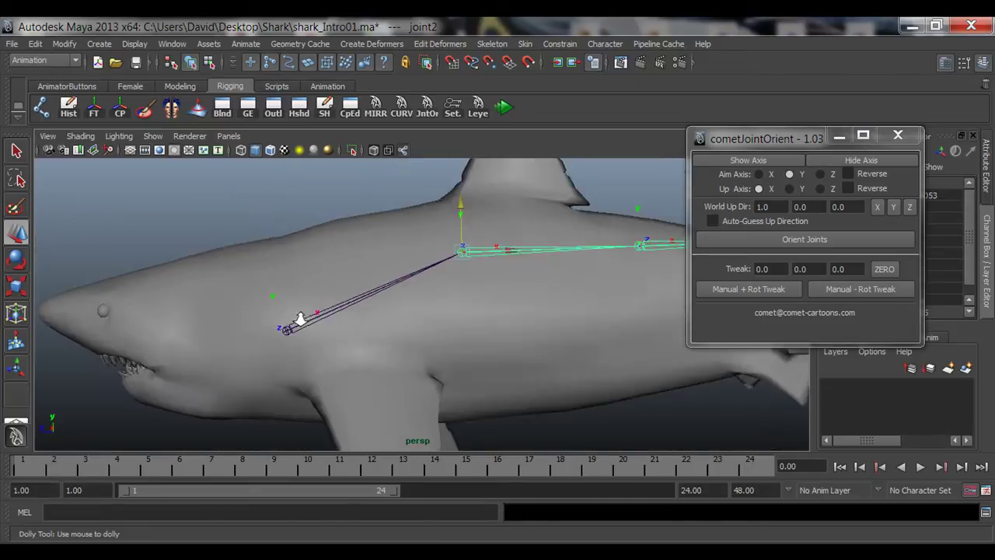
{"action": "middle_click_drag", "start_coordinate": [498, 293], "coordinate": [302, 308], "text": "alt"}
{"action": "scroll", "coordinate": [286, 323], "scroll_direction": "down", "scroll_amount": 5}
{"action": "middle_click_drag", "start_coordinate": [521, 324], "coordinate": [551, 301], "text": "alt"}
{"action": "scroll", "coordinate": [437, 322], "scroll_direction": "down", "scroll_amount": 4}
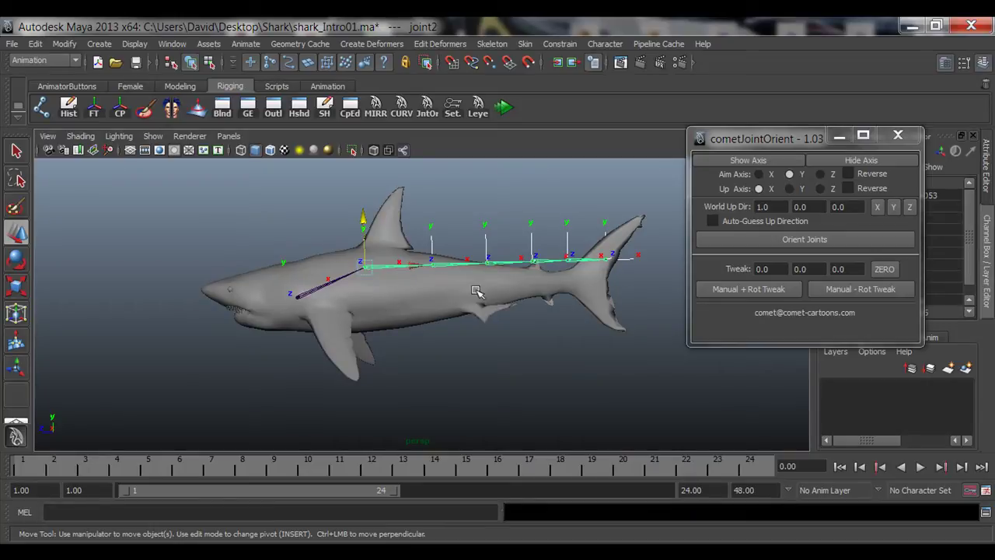
{"action": "right_click_drag", "start_coordinate": [343, 308], "coordinate": [445, 311], "text": "alt"}
{"action": "middle_click_drag", "start_coordinate": [447, 311], "coordinate": [395, 318], "text": "alt"}
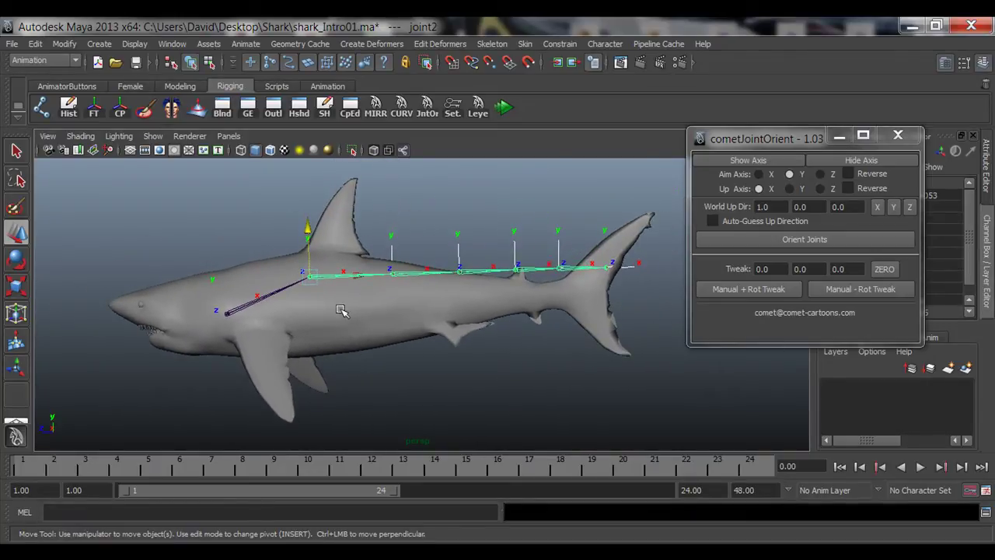
{"action": "key", "text": "ctrl+z"}
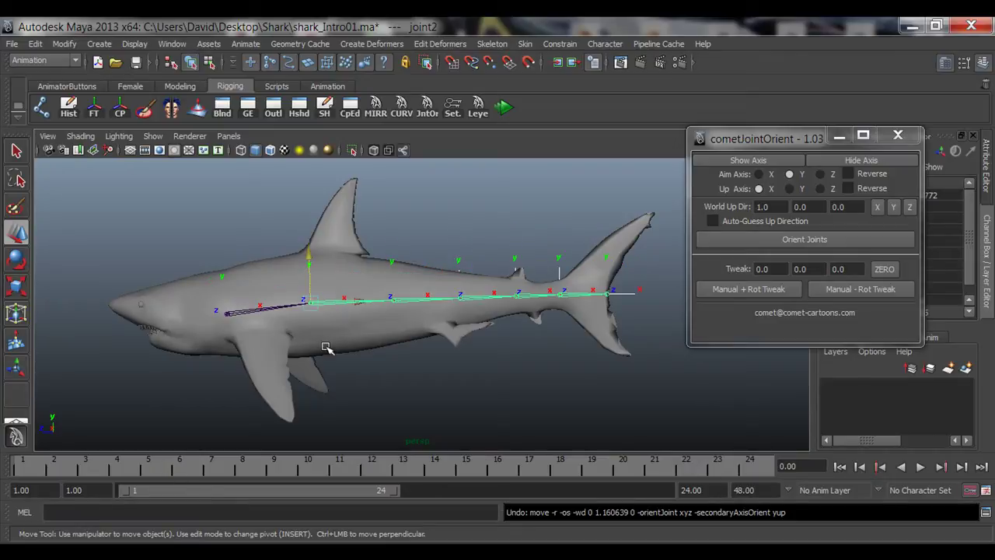
Step: Examine the local axis directions of the front spine joints relative to the bones
{"action": "left_click_drag", "start_coordinate": [200, 340], "coordinate": [217, 339], "text": "alt"}
{"action": "right_click_drag", "start_coordinate": [218, 340], "coordinate": [272, 343], "text": "alt"}
{"action": "middle_click_drag", "start_coordinate": [272, 343], "coordinate": [394, 351], "text": "alt"}
{"action": "key", "text": "q"}
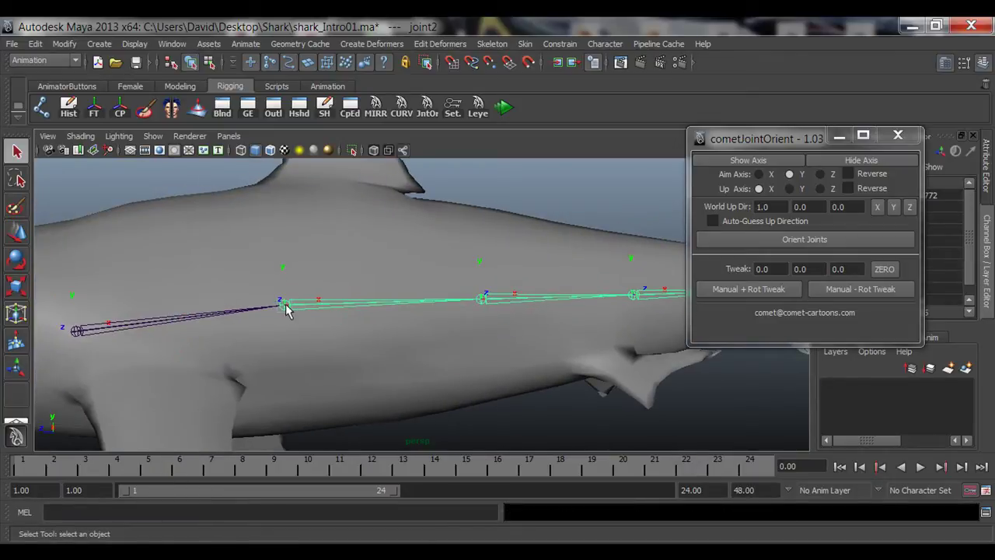
{"action": "scroll", "coordinate": [233, 326], "scroll_direction": "up", "scroll_amount": 3}
{"action": "middle_click_drag", "start_coordinate": [197, 340], "coordinate": [365, 307], "text": "alt"}
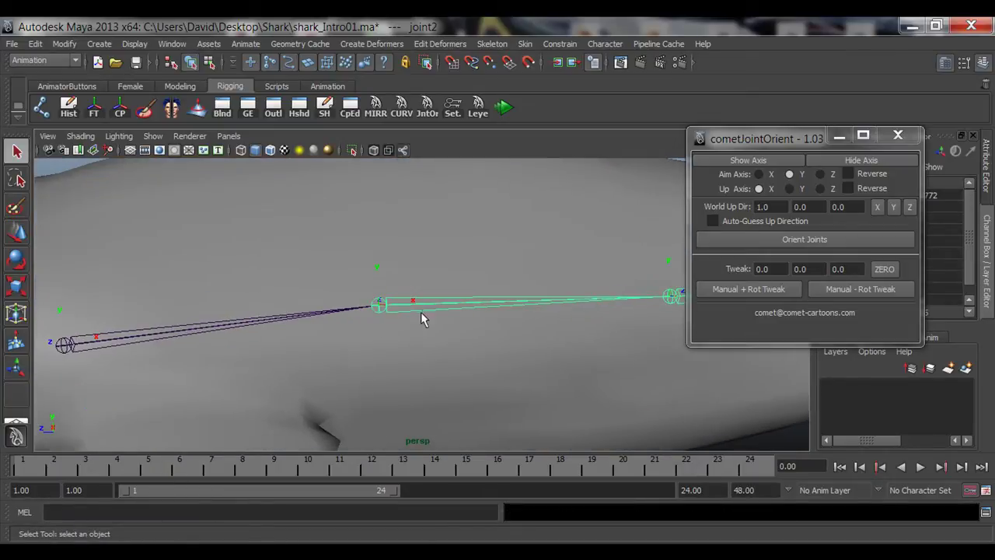
{"action": "left_click_drag", "start_coordinate": [420, 319], "coordinate": [336, 360], "text": "alt"}
{"action": "middle_click_drag", "start_coordinate": [576, 338], "coordinate": [383, 369], "text": "alt"}
{"action": "right_click_drag", "start_coordinate": [508, 355], "coordinate": [272, 366], "text": "alt"}
{"action": "middle_click_drag", "start_coordinate": [251, 362], "coordinate": [409, 311], "text": "alt"}
{"action": "right_click_drag", "start_coordinate": [409, 312], "coordinate": [434, 342], "text": "alt"}
{"action": "middle_click_drag", "start_coordinate": [448, 312], "coordinate": [444, 317], "text": "alt"}
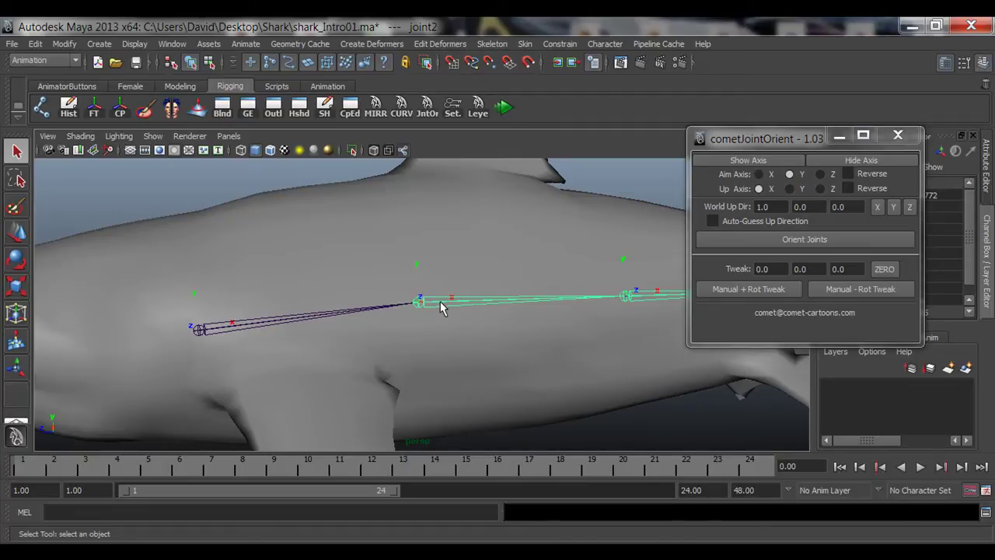
Step: Lower joint2 below the shark's belly beside the pectoral fin by editing its pivot, without moving its child joints
{"action": "key", "text": "w"}
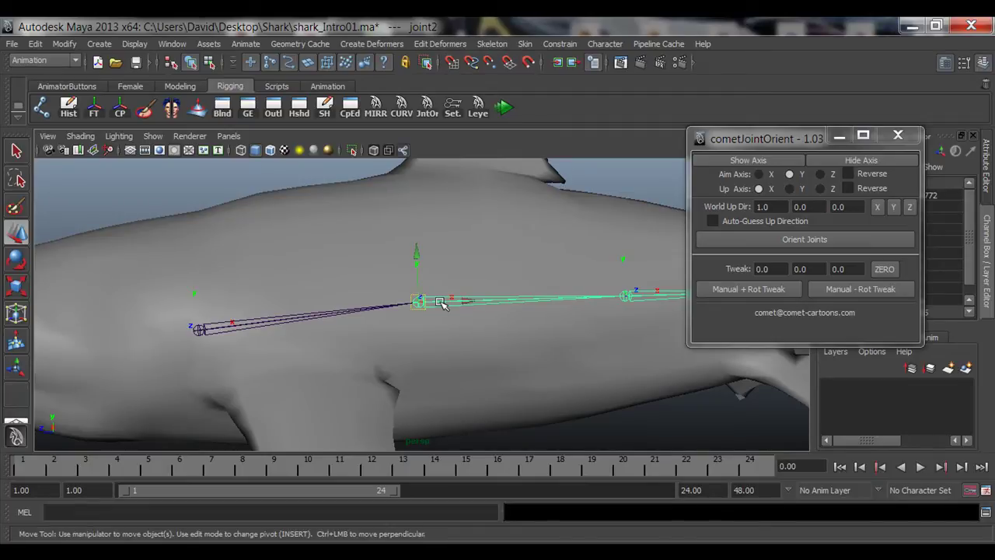
{"action": "left_click_drag", "start_coordinate": [516, 342], "coordinate": [473, 371], "text": "alt"}
{"action": "key", "text": "space"}
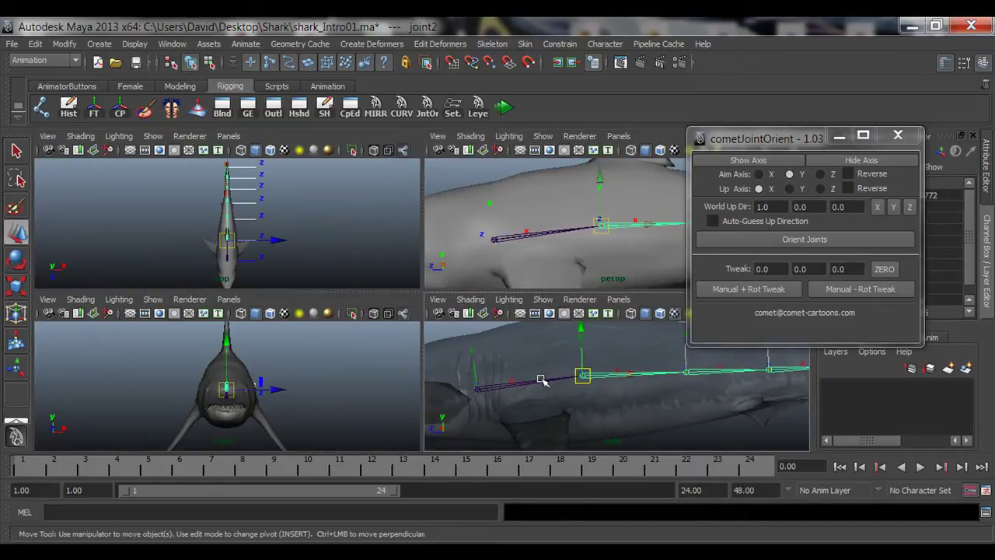
{"action": "key", "text": "space"}
{"action": "right_click_drag", "start_coordinate": [344, 349], "coordinate": [439, 352], "text": "alt"}
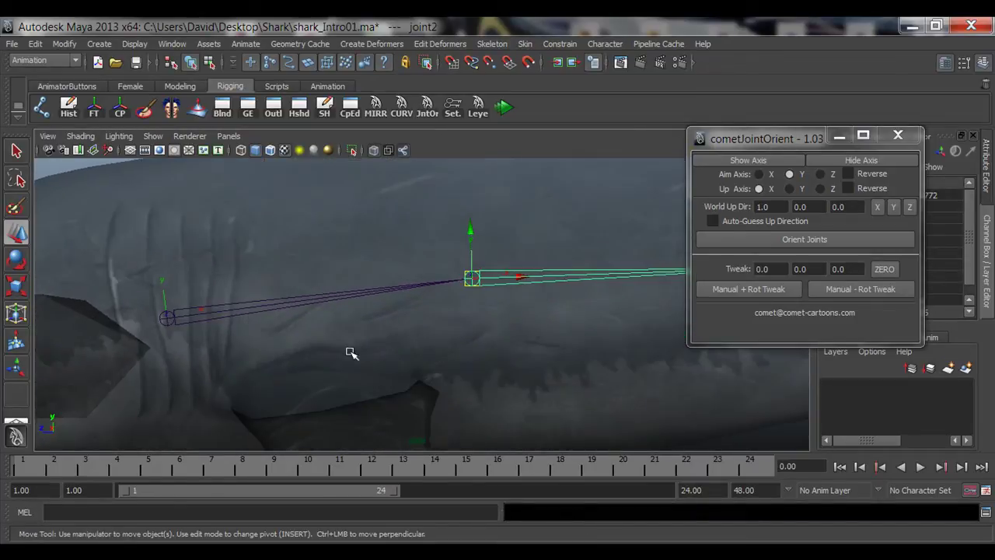
{"action": "scroll", "coordinate": [381, 355], "scroll_direction": "down", "scroll_amount": 5}
{"action": "middle_click_drag", "start_coordinate": [496, 343], "coordinate": [335, 360], "text": "alt"}
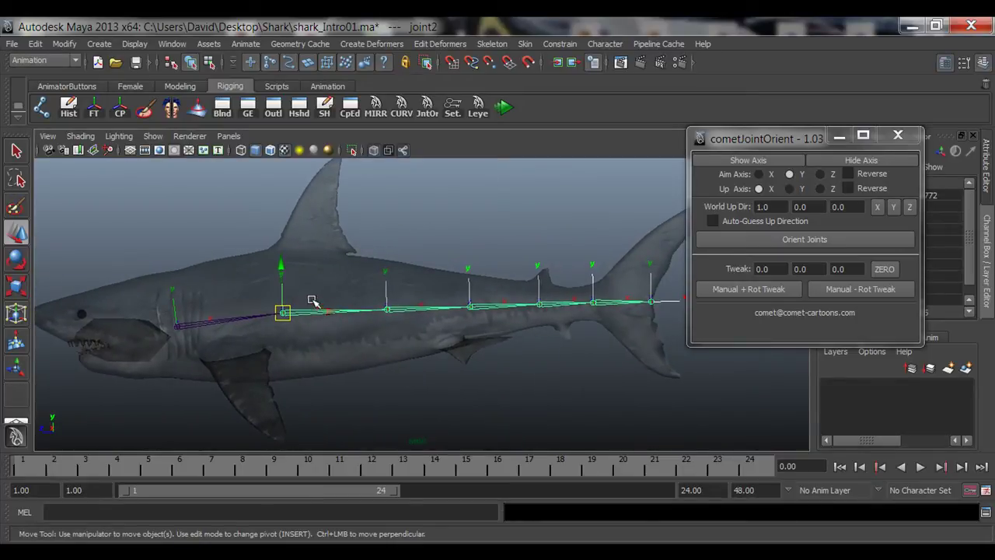
{"action": "key", "text": "Insert"}
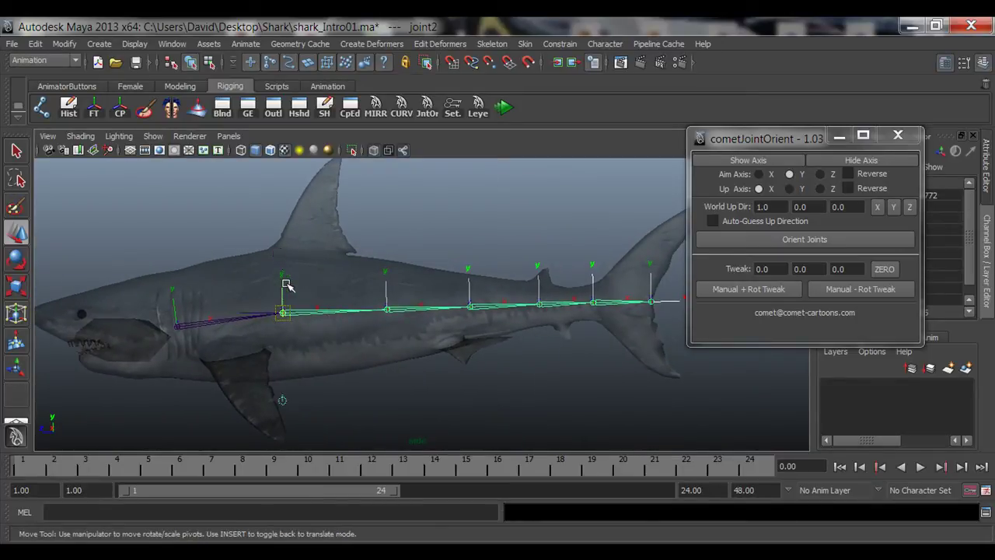
{"action": "left_click_drag", "start_coordinate": [283, 285], "coordinate": [291, 358]}
{"action": "key", "text": "Insert"}
{"action": "middle_click_drag", "start_coordinate": [288, 319], "coordinate": [437, 236], "text": "alt"}
{"action": "right_click_drag", "start_coordinate": [435, 239], "coordinate": [409, 359], "text": "alt"}
{"action": "middle_click_drag", "start_coordinate": [417, 272], "coordinate": [364, 361], "text": "alt"}
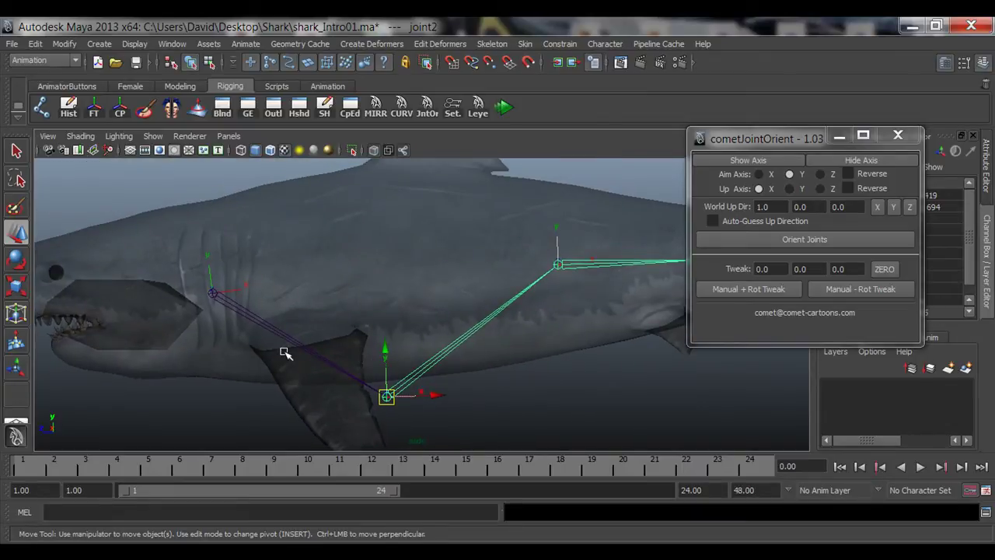
Step: Toggle pivot editing on and off for joint2 and examine the joint axes from head to tail
{"action": "key", "text": "Insert"}
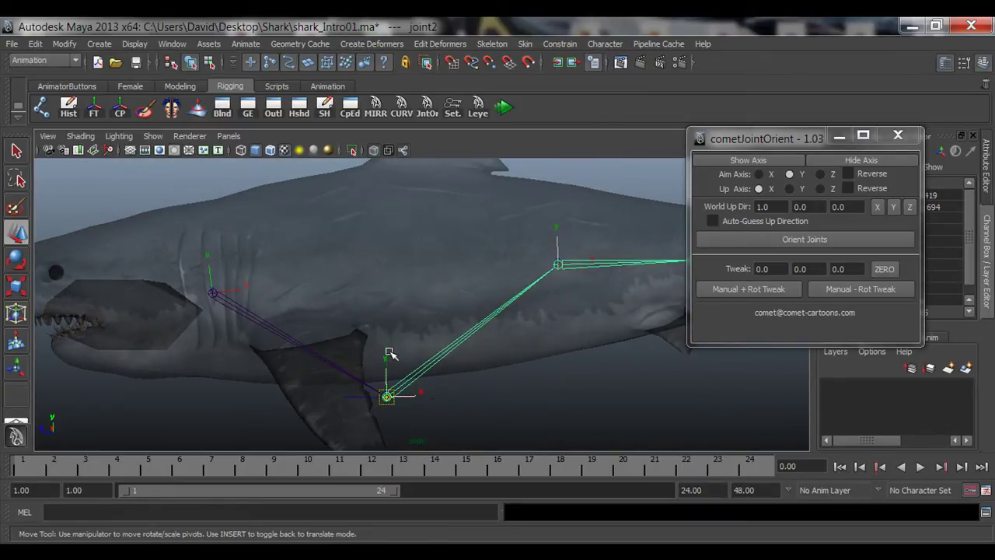
{"action": "key", "text": "Insert"}
{"action": "key", "text": "Insert"}
{"action": "key", "text": "Insert"}
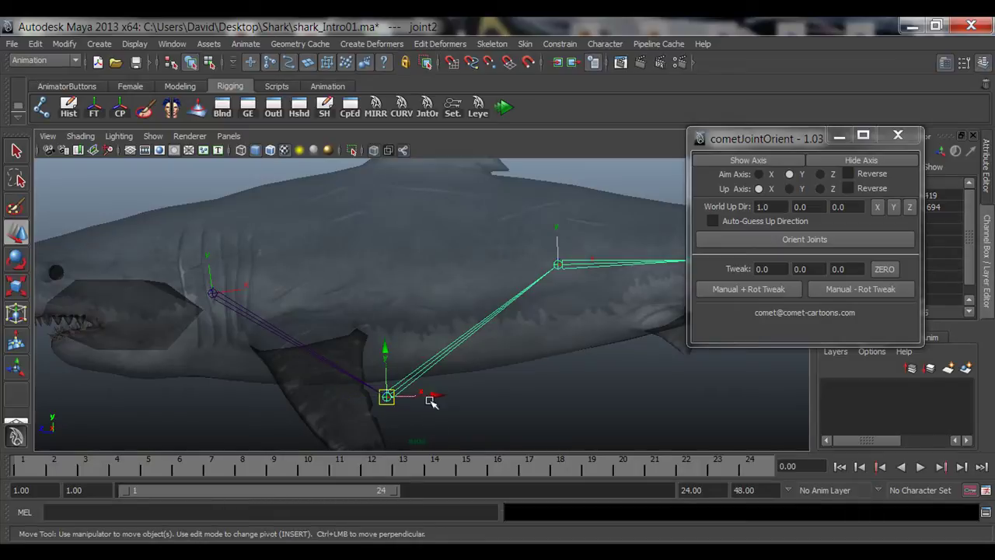
{"action": "middle_click_drag", "start_coordinate": [432, 402], "coordinate": [362, 357], "text": "alt"}
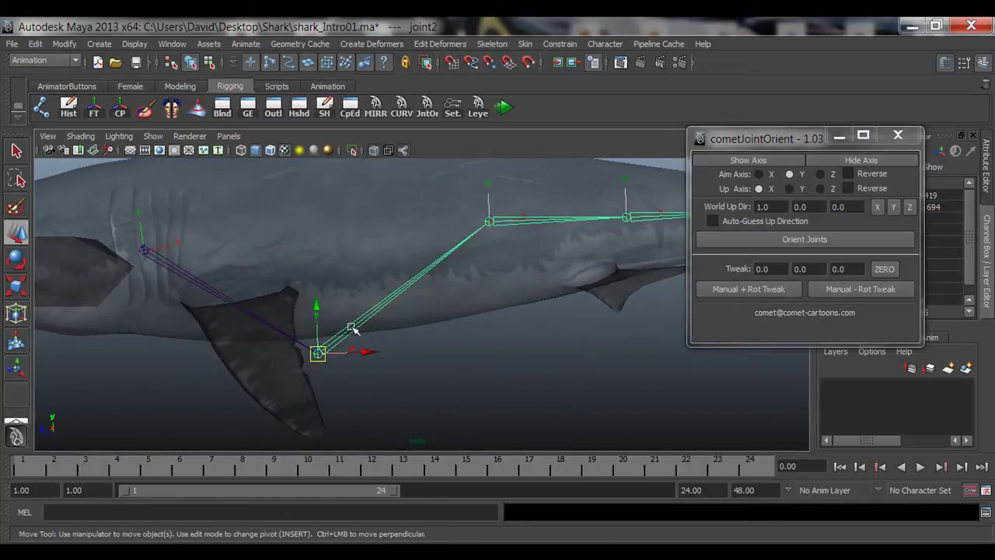
{"action": "middle_click_drag", "start_coordinate": [514, 213], "coordinate": [460, 251], "text": "alt"}
{"action": "right_click_drag", "start_coordinate": [538, 299], "coordinate": [375, 302], "text": "alt"}
{"action": "middle_click_drag", "start_coordinate": [430, 272], "coordinate": [361, 293], "text": "alt"}
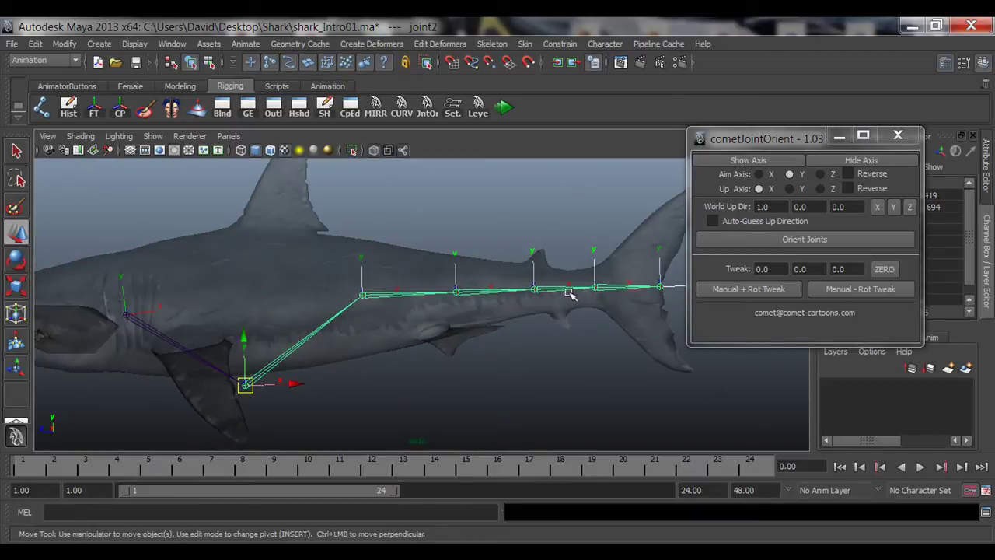
{"action": "middle_click_drag", "start_coordinate": [344, 334], "coordinate": [491, 327], "text": "alt"}
{"action": "right_click_drag", "start_coordinate": [308, 329], "coordinate": [433, 337], "text": "alt"}
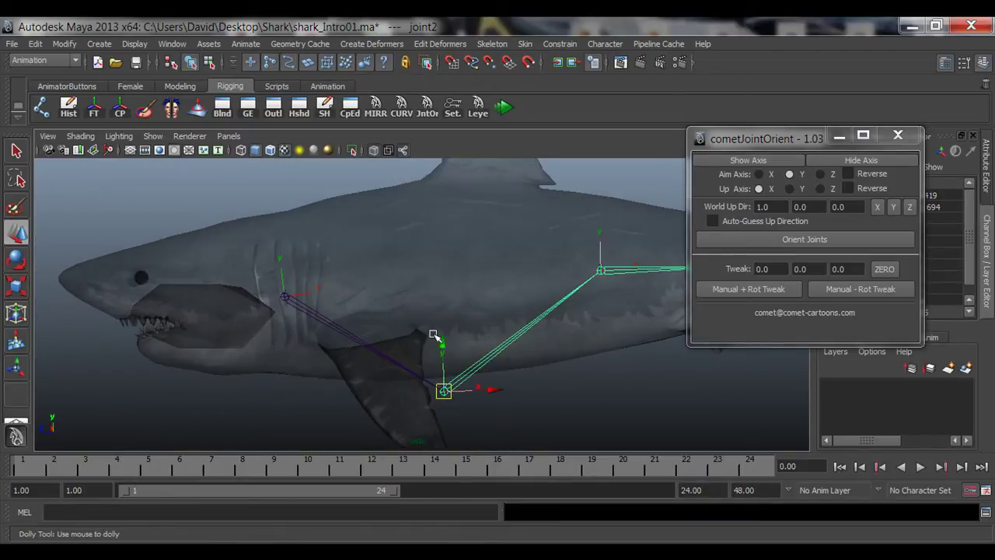
{"action": "middle_click_drag", "start_coordinate": [299, 339], "coordinate": [439, 339], "text": "alt"}
{"action": "right_click_drag", "start_coordinate": [205, 345], "coordinate": [352, 334], "text": "alt"}
Step: Select joint1 and examine how the local axes of the first joints line up with their bones
{"action": "left_click", "coordinate": [429, 290]}
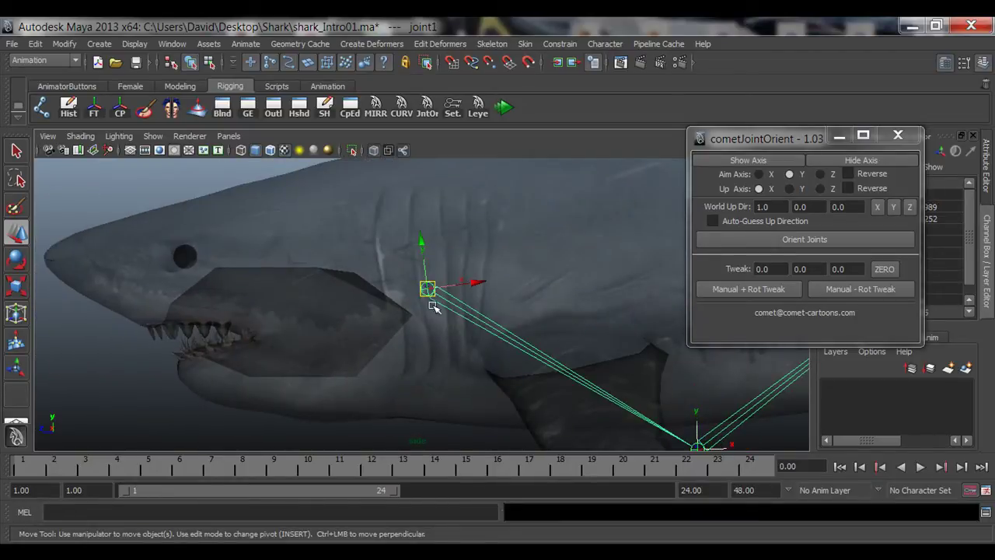
{"action": "middle_click_drag", "start_coordinate": [500, 313], "coordinate": [265, 316], "text": "alt"}
{"action": "key", "text": "q"}
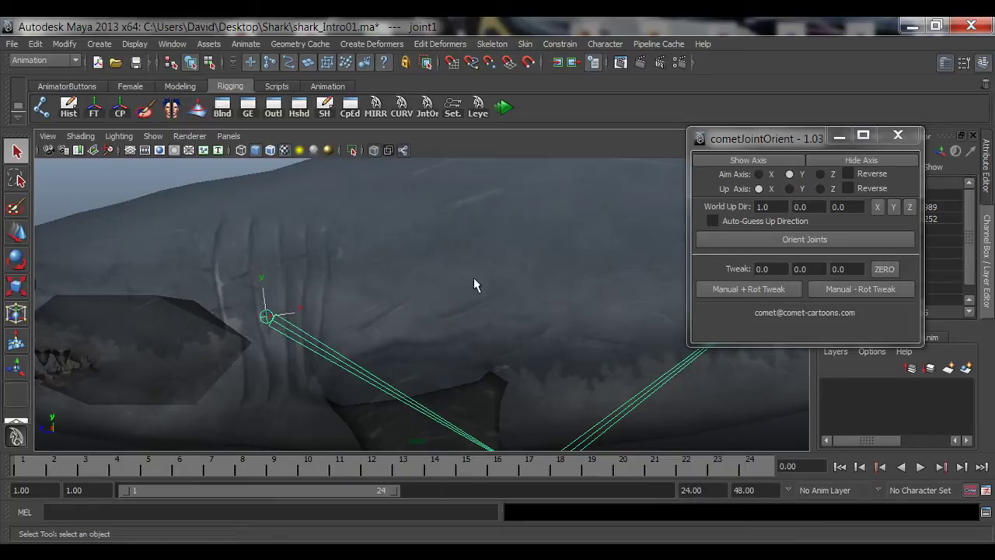
{"action": "middle_click_drag", "start_coordinate": [513, 289], "coordinate": [393, 260], "text": "alt"}
{"action": "right_click_drag", "start_coordinate": [393, 261], "coordinate": [326, 295], "text": "alt"}
{"action": "middle_click_drag", "start_coordinate": [416, 310], "coordinate": [396, 303], "text": "alt"}
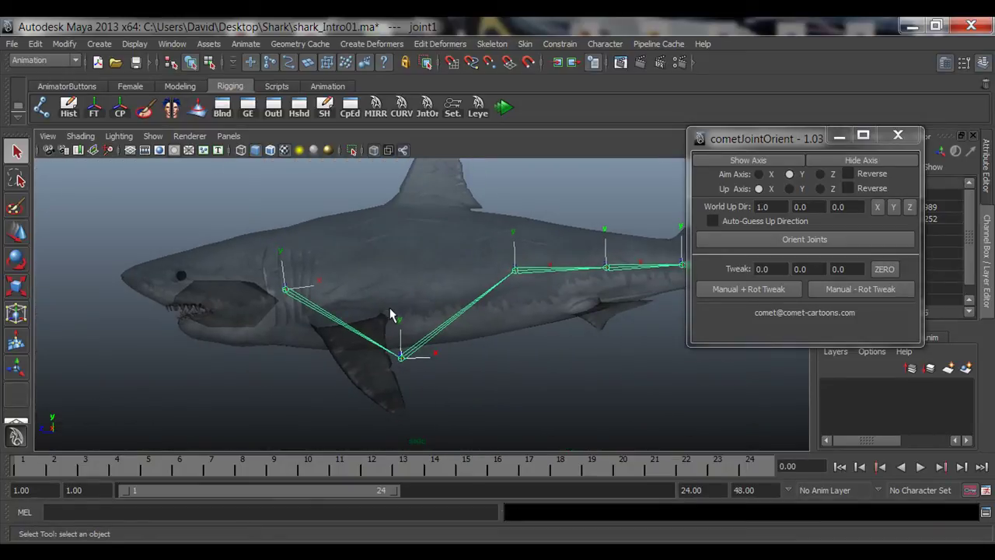
{"action": "middle_click_drag", "start_coordinate": [339, 352], "coordinate": [297, 298], "text": "alt"}
{"action": "right_click_drag", "start_coordinate": [256, 311], "coordinate": [290, 343], "text": "alt"}
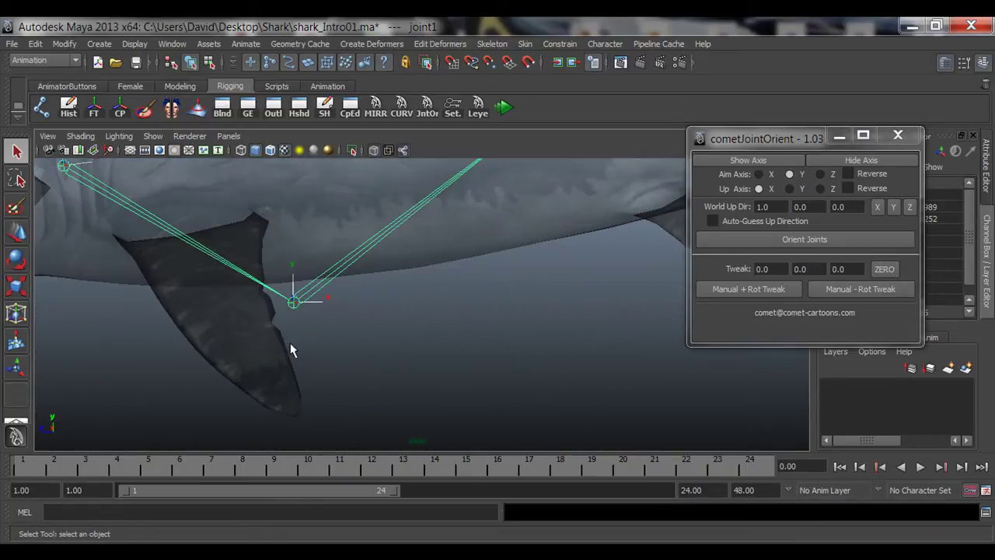
{"action": "middle_click_drag", "start_coordinate": [290, 343], "coordinate": [360, 389], "text": "alt"}
{"action": "right_click_drag", "start_coordinate": [360, 389], "coordinate": [408, 378], "text": "alt"}
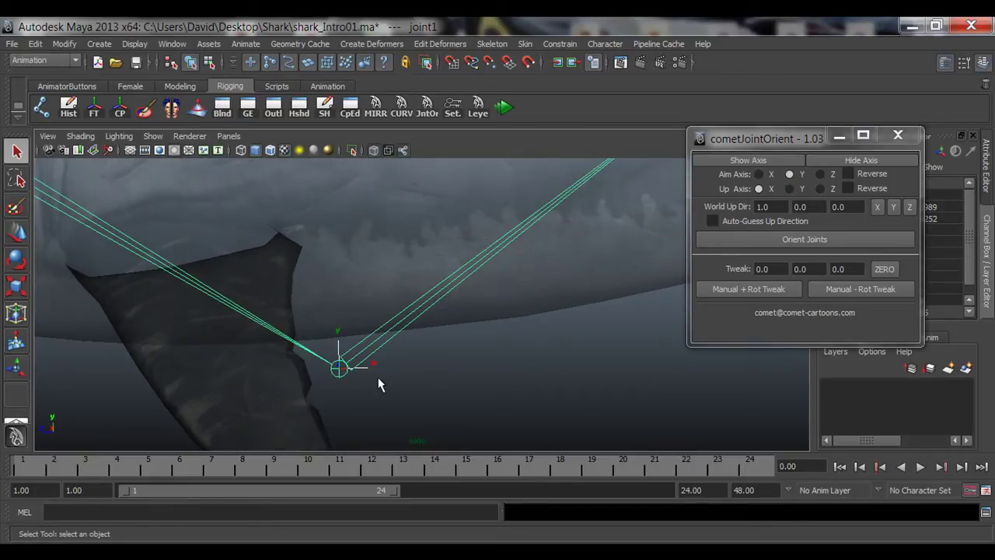
{"action": "left_click_drag", "start_coordinate": [418, 355], "coordinate": [243, 415], "text": "alt"}
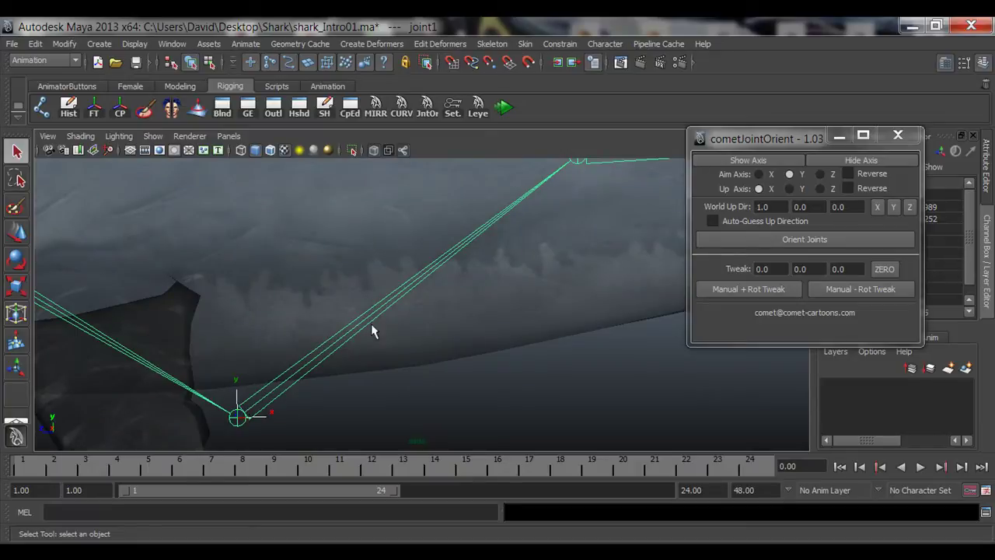
{"action": "right_click_drag", "start_coordinate": [371, 331], "coordinate": [414, 348], "text": "alt"}
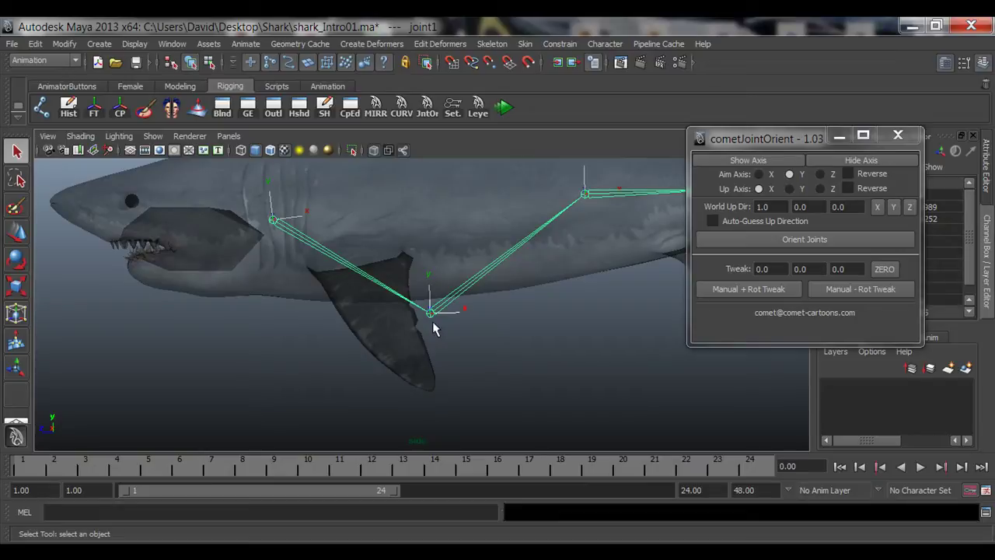
{"action": "middle_click_drag", "start_coordinate": [505, 301], "coordinate": [471, 324], "text": "alt"}
{"action": "right_click_drag", "start_coordinate": [509, 285], "coordinate": [457, 293], "text": "alt"}
{"action": "middle_click_drag", "start_coordinate": [420, 294], "coordinate": [233, 326], "text": "alt"}
{"action": "middle_click_drag", "start_coordinate": [317, 327], "coordinate": [377, 318], "text": "alt"}
{"action": "right_click_drag", "start_coordinate": [390, 334], "coordinate": [379, 330], "text": "alt"}
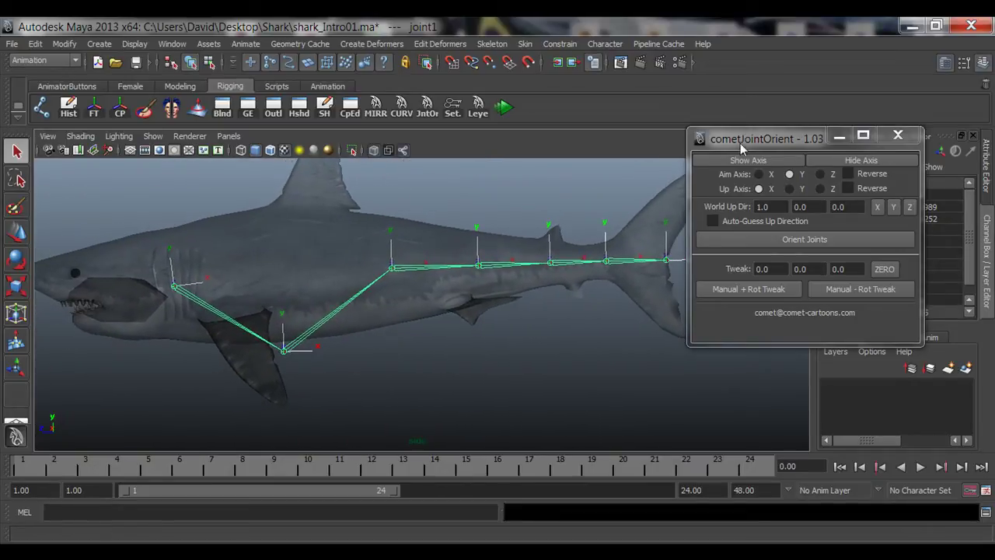
Step: Move the cometJointOrient window clear of the tail and select the full joint hierarchy from joint1
{"action": "left_click_drag", "start_coordinate": [741, 148], "coordinate": [772, 155]}
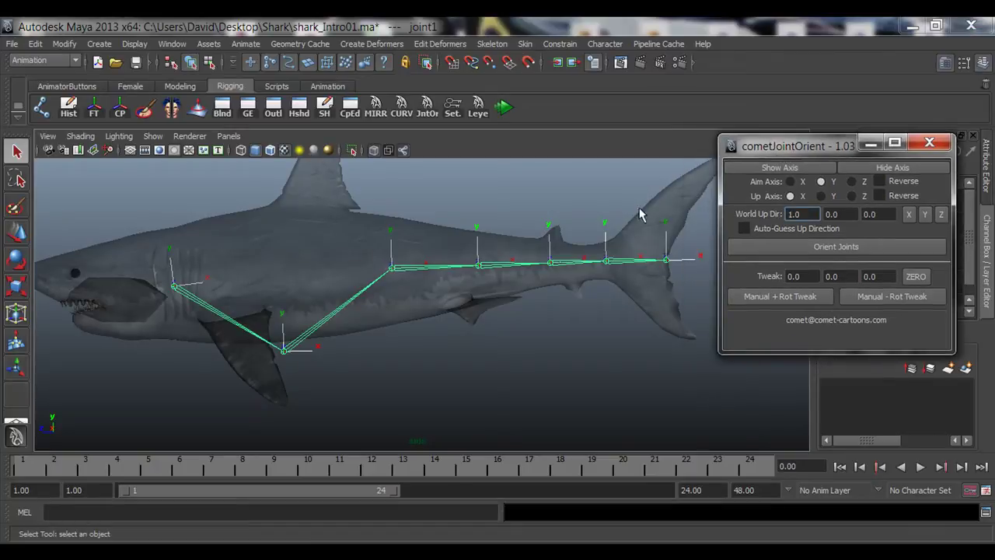
{"action": "left_click", "coordinate": [173, 292]}
{"action": "right_click", "coordinate": [173, 289]}
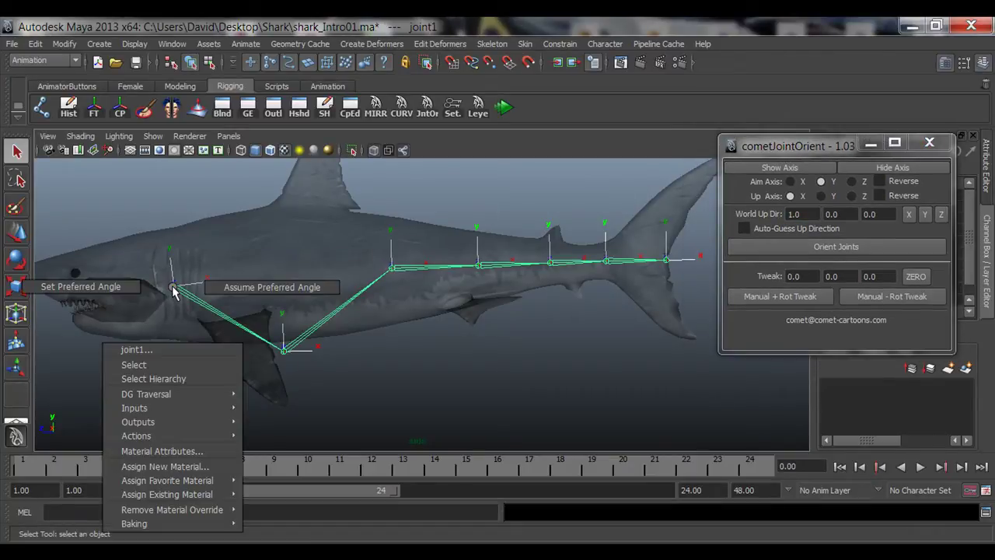
{"action": "left_click", "coordinate": [155, 378]}
{"action": "right_click_drag", "start_coordinate": [195, 360], "coordinate": [421, 311], "text": "alt"}
{"action": "middle_click_drag", "start_coordinate": [422, 311], "coordinate": [427, 341], "text": "alt"}
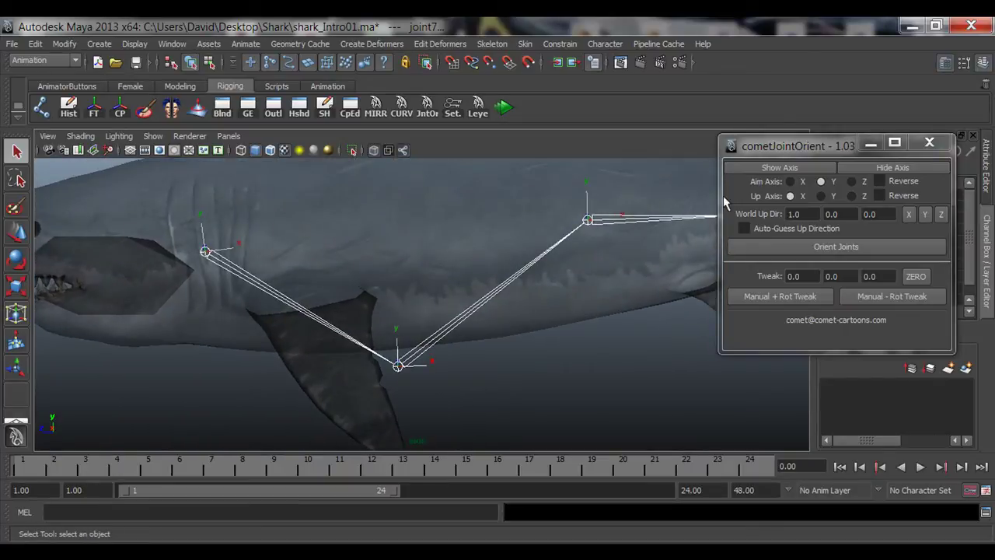
Step: Orient the selected joints with aim axis X, up axis Y and world up direction 0.0, 1.0, 0.0
{"action": "left_click", "coordinate": [820, 246]}
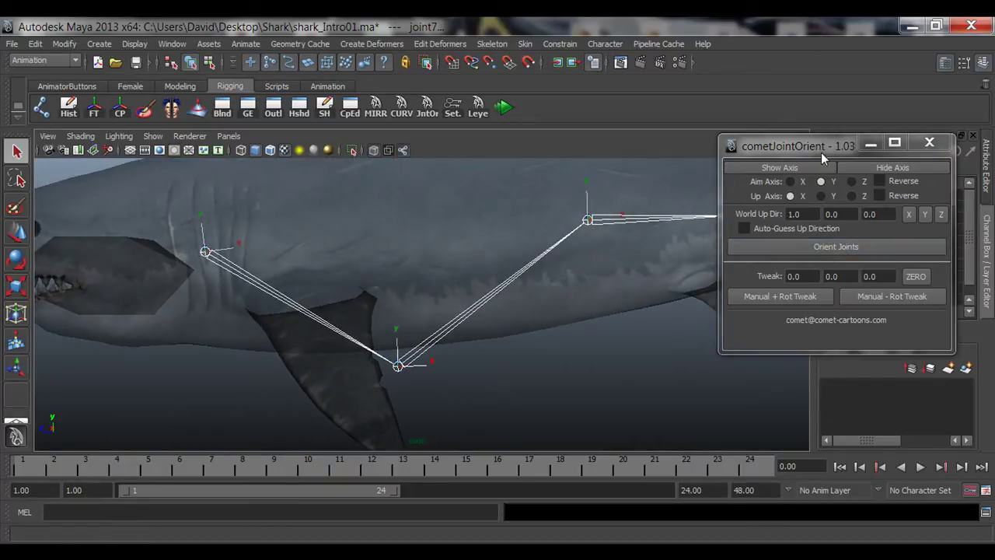
{"action": "left_click", "coordinate": [791, 182]}
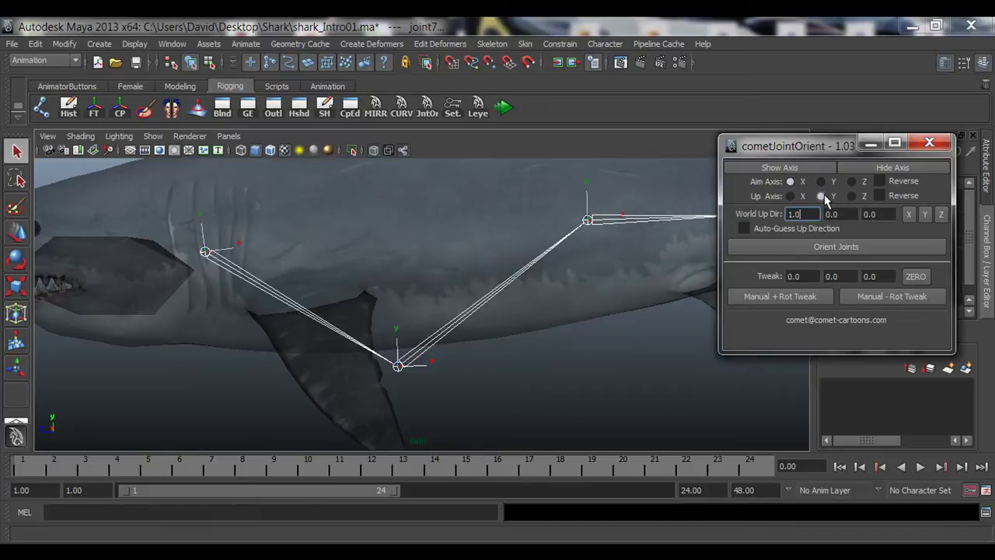
{"action": "left_click", "coordinate": [832, 247]}
Step: Examine the reoriented local axes along the whole chain in the untextured perspective view
{"action": "key", "text": "space"}
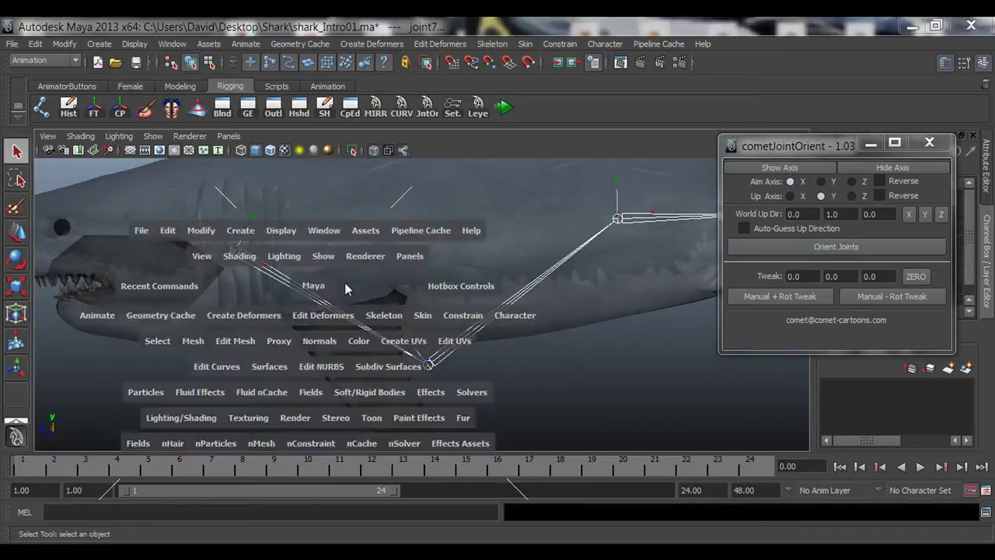
{"action": "key", "text": "space"}
{"action": "left_click_drag", "start_coordinate": [332, 291], "coordinate": [294, 321], "text": "alt"}
{"action": "middle_click_drag", "start_coordinate": [294, 320], "coordinate": [384, 262], "text": "alt"}
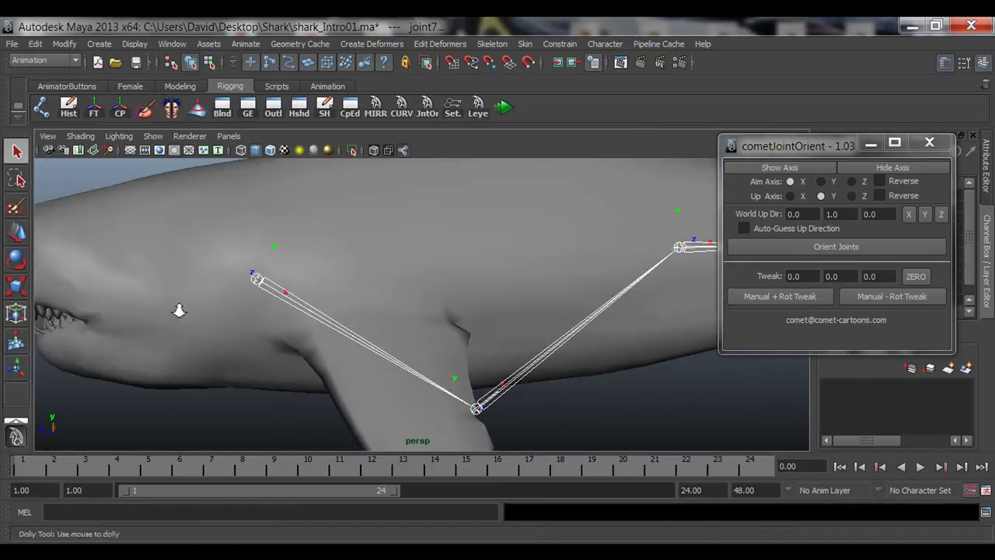
{"action": "right_click_drag", "start_coordinate": [179, 309], "coordinate": [226, 308], "text": "alt"}
{"action": "middle_click_drag", "start_coordinate": [214, 308], "coordinate": [333, 318], "text": "alt"}
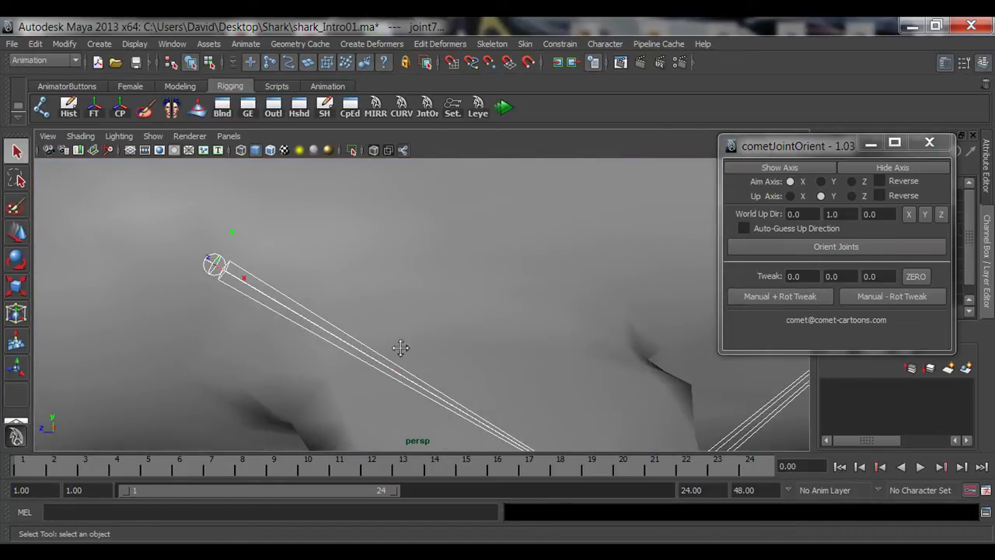
{"action": "left_click_drag", "start_coordinate": [400, 348], "coordinate": [353, 314], "text": "alt"}
{"action": "middle_click_drag", "start_coordinate": [457, 367], "coordinate": [298, 352], "text": "alt"}
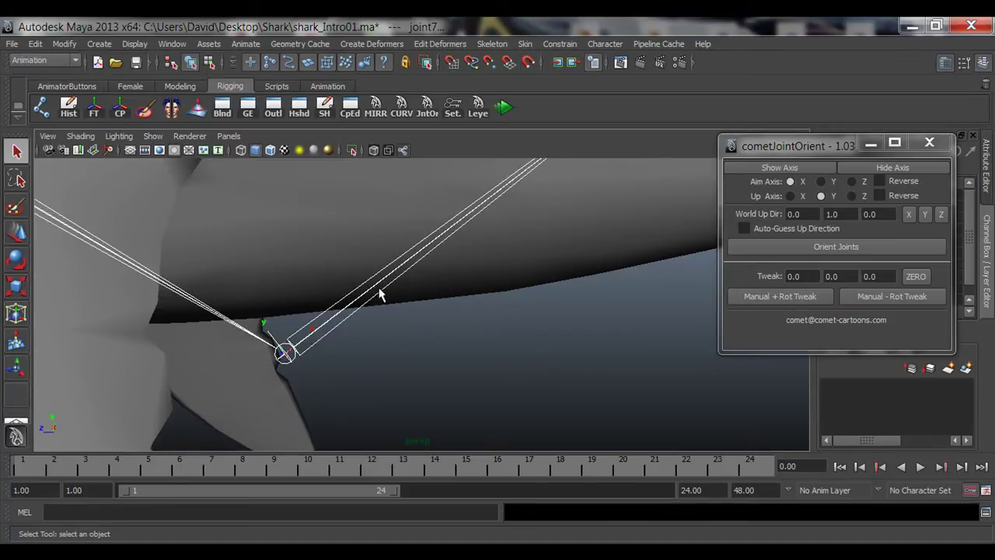
{"action": "left_click_drag", "start_coordinate": [381, 294], "coordinate": [489, 259], "text": "alt"}
{"action": "right_click_drag", "start_coordinate": [557, 191], "coordinate": [260, 249], "text": "alt"}
{"action": "middle_click_drag", "start_coordinate": [335, 271], "coordinate": [376, 249], "text": "alt"}
{"action": "right_click_drag", "start_coordinate": [497, 260], "coordinate": [362, 288], "text": "alt"}
{"action": "middle_click_drag", "start_coordinate": [362, 288], "coordinate": [378, 292], "text": "alt"}
{"action": "mouse_move", "coordinate": [194, 318]}
{"action": "right_mouse_down", "text": "alt"}
{"action": "mouse_move", "coordinate": [329, 331]}
{"action": "mouse_move", "coordinate": [200, 314]}
{"action": "right_mouse_up", "text": "alt"}
{"action": "middle_click_drag", "start_coordinate": [380, 335], "coordinate": [360, 345], "text": "alt"}
{"action": "right_click_drag", "start_coordinate": [234, 325], "coordinate": [447, 324], "text": "alt"}
{"action": "middle_click_drag", "start_coordinate": [446, 324], "coordinate": [273, 324], "text": "alt"}
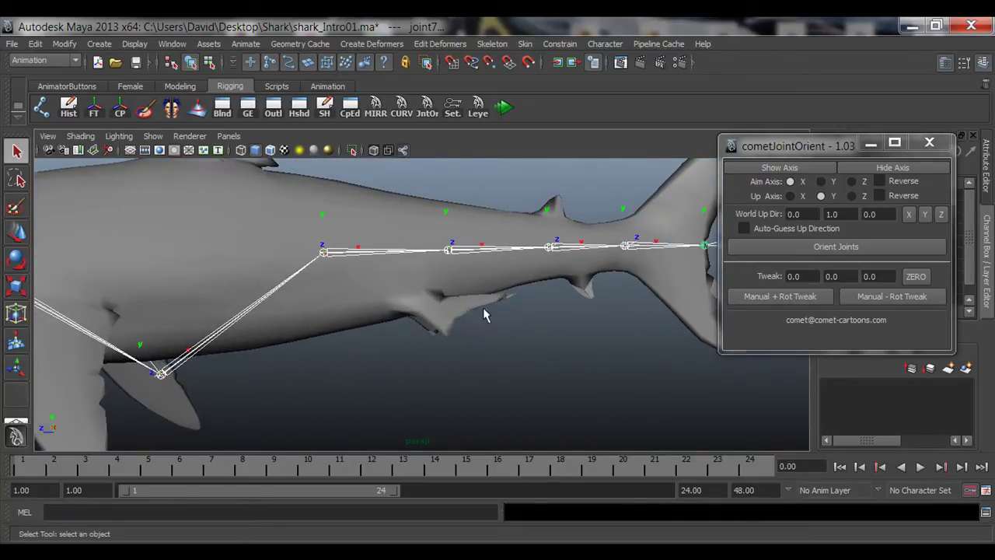
{"action": "middle_click_drag", "start_coordinate": [460, 301], "coordinate": [374, 339], "text": "alt"}
Step: Raise joint4 above the shark's back along its Y axis by editing its pivot, without moving its child joints
{"action": "left_click", "coordinate": [368, 290]}
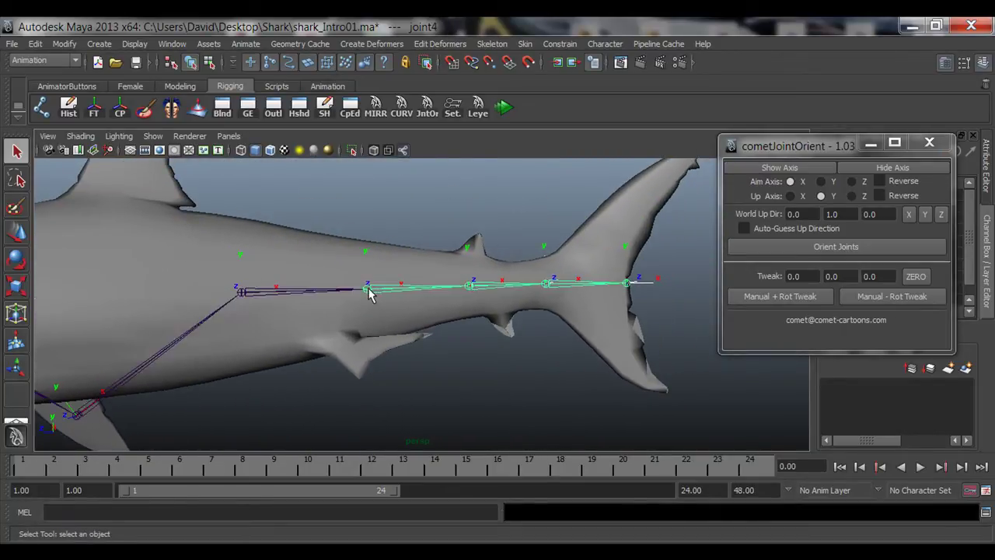
{"action": "key", "text": "w"}
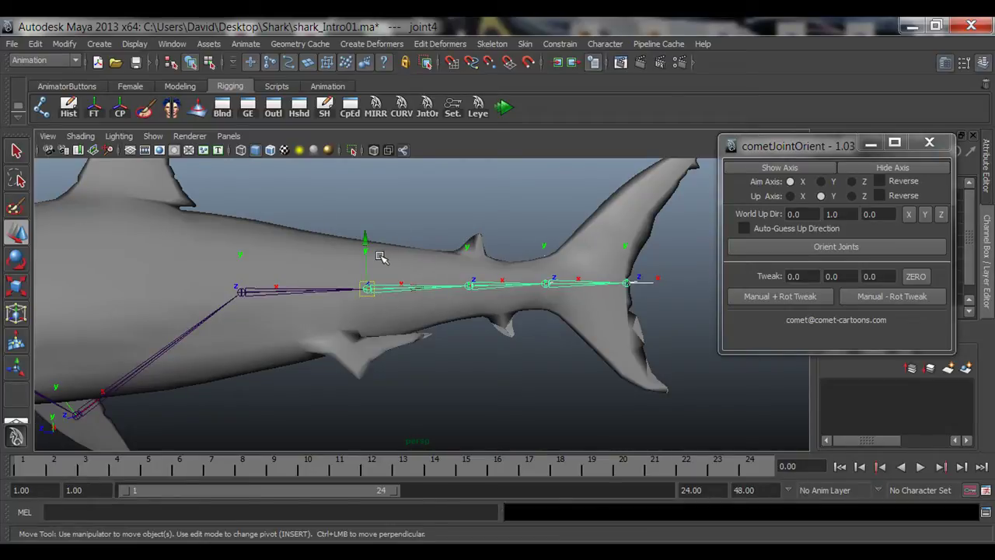
{"action": "key", "text": "Insert"}
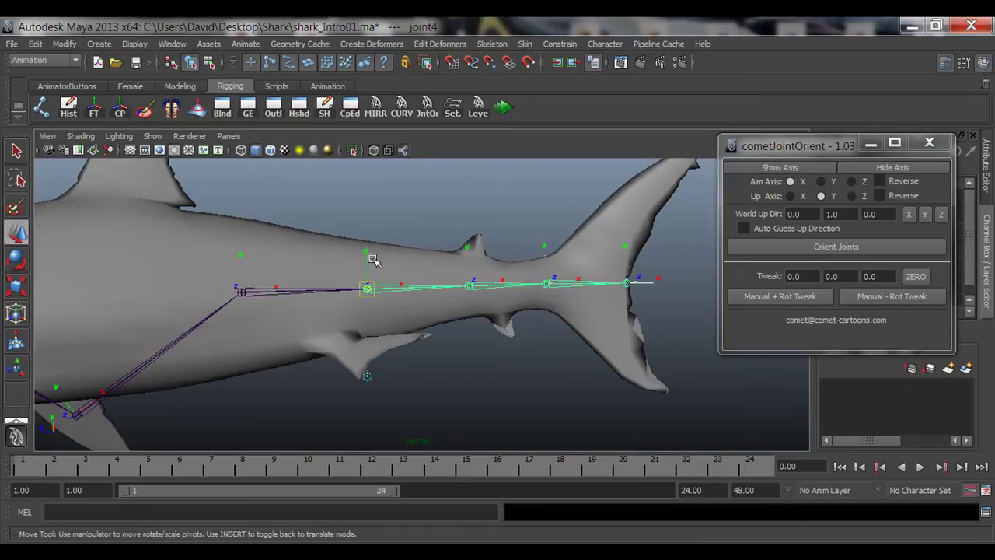
{"action": "left_click_drag", "start_coordinate": [371, 257], "coordinate": [398, 196]}
{"action": "key", "text": "Insert"}
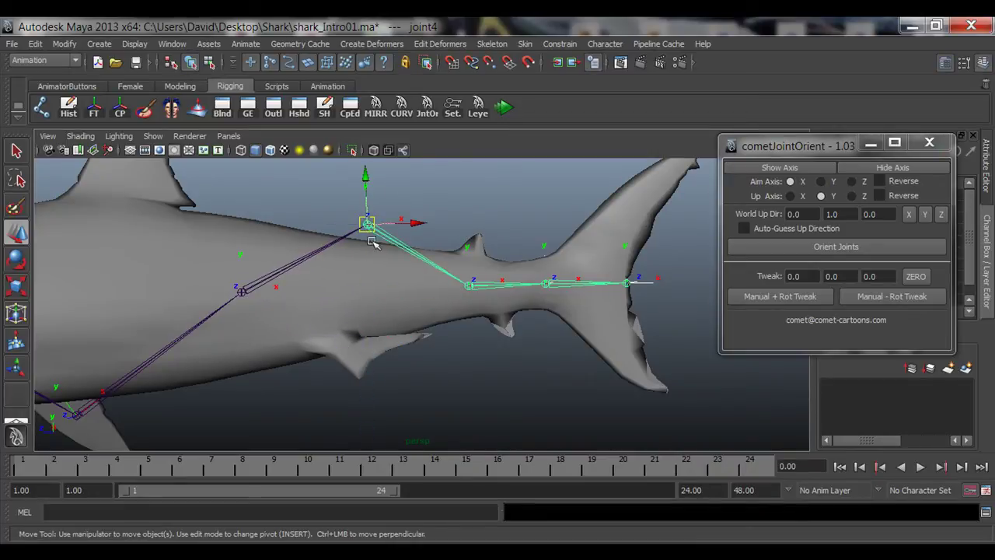
Step: Select joint3 and reorient it with the current cometJointOrient settings so it aims at the raised joint4
{"action": "key", "text": "q"}
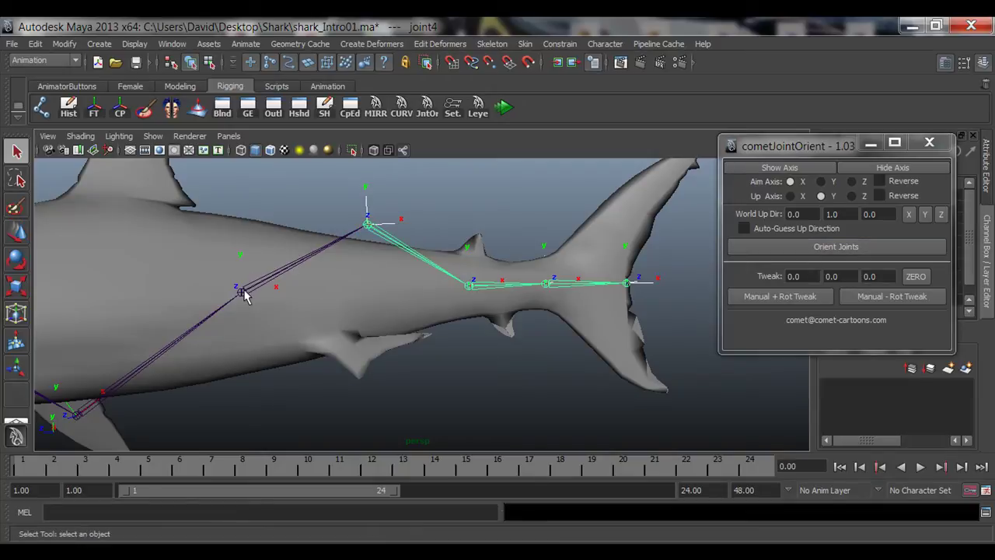
{"action": "left_click", "coordinate": [243, 290]}
{"action": "left_click", "coordinate": [792, 252]}
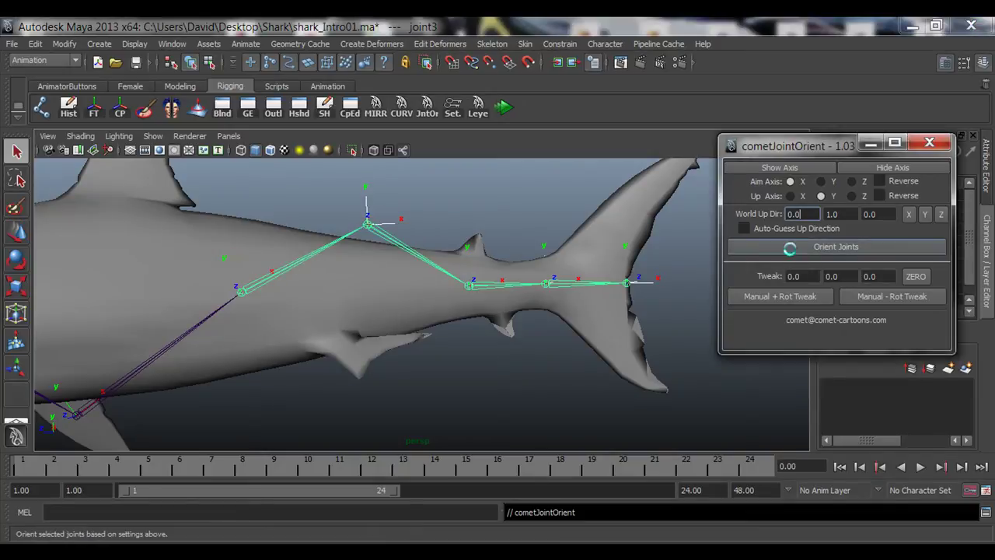
Step: Select the raised joint4 and reorient it with the current cometJointOrient settings so it aims at the next joint
{"action": "left_click", "coordinate": [369, 226]}
{"action": "left_click", "coordinate": [835, 248]}
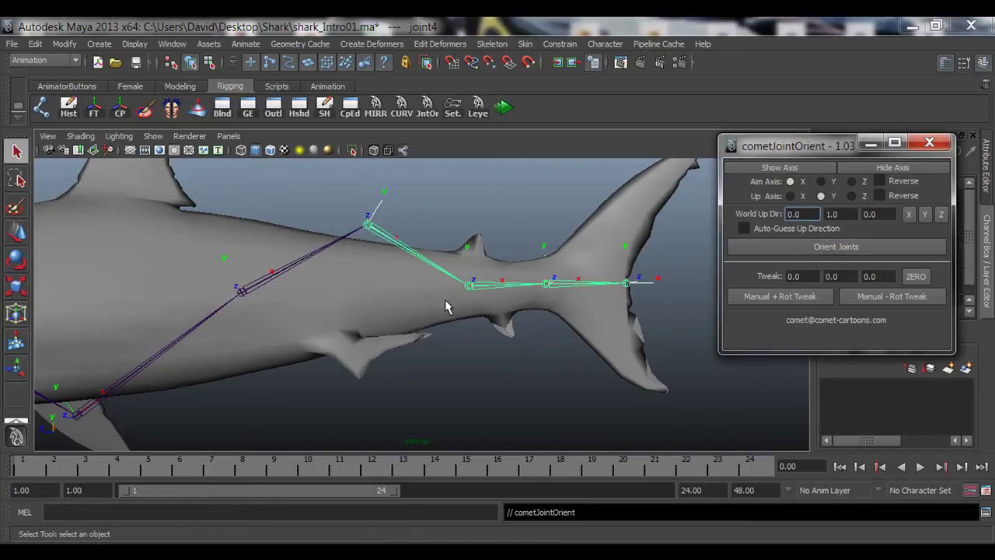
{"action": "left_click_drag", "start_coordinate": [446, 344], "coordinate": [497, 342], "text": "alt"}
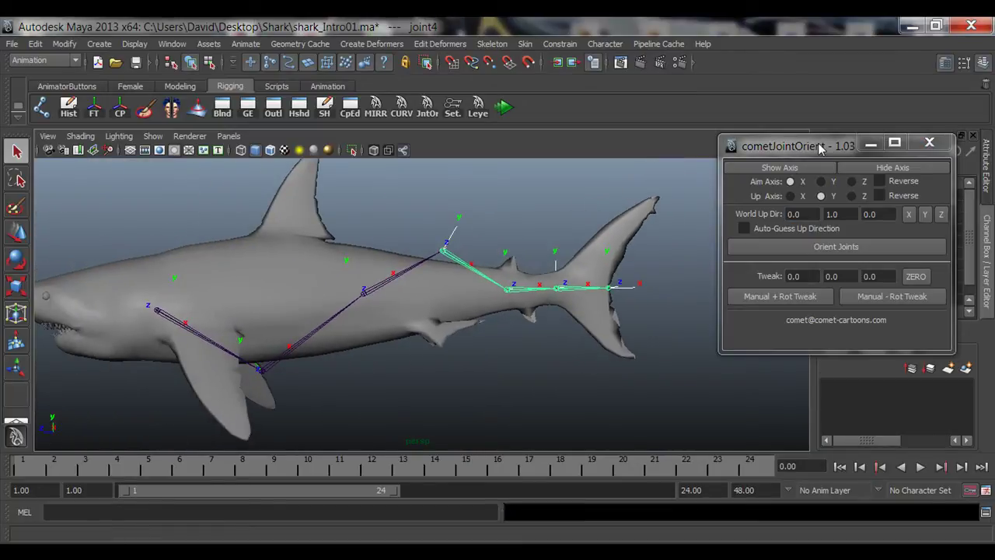
{"action": "left_click_drag", "start_coordinate": [819, 149], "coordinate": [636, 60]}
{"action": "left_click_drag", "start_coordinate": [268, 344], "coordinate": [409, 301], "text": "alt"}
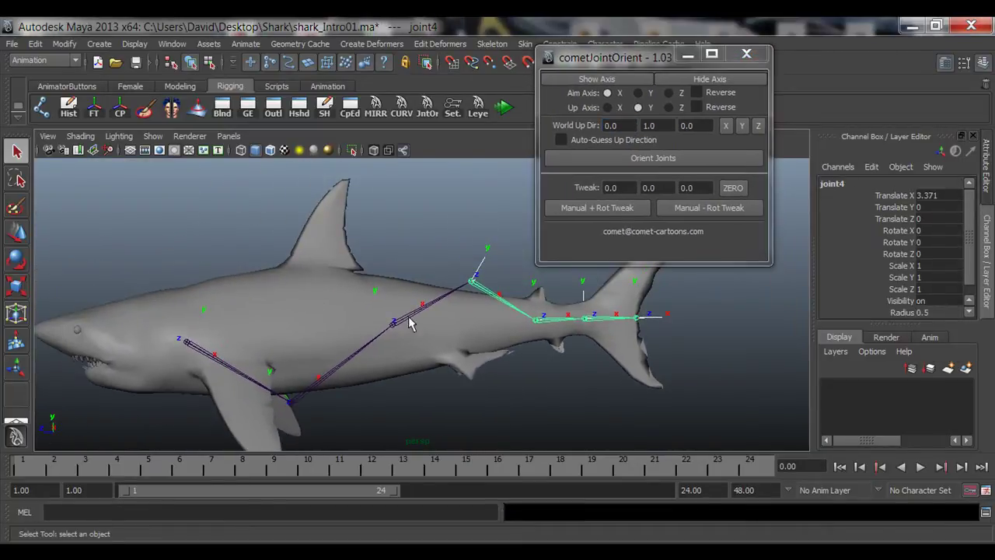
{"action": "left_click_drag", "start_coordinate": [506, 333], "coordinate": [434, 309], "text": "alt"}
Step: Undo the recent reorientations and pivot moves of the spine joints, back to the straight chain with nothing selected
{"action": "key", "text": "ctrl+z"}
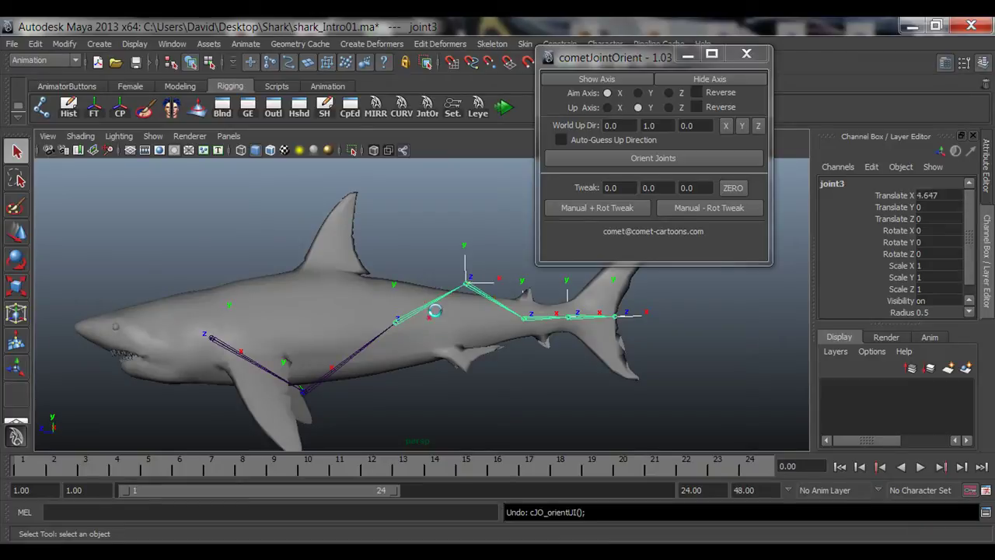
{"action": "key", "text": "ctrl+z"}
{"action": "key", "text": "ctrl+z"}
{"action": "key", "text": "ctrl+z"}
{"action": "key", "text": "ctrl+z"}
{"action": "key", "text": "ctrl+z"}
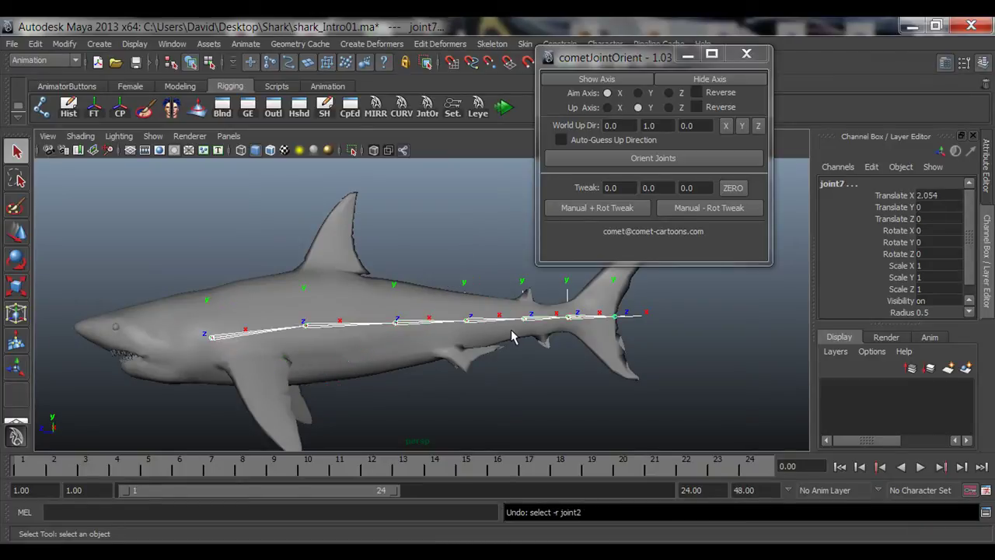
{"action": "key", "text": "ctrl+z"}
{"action": "key", "text": "ctrl+z"}
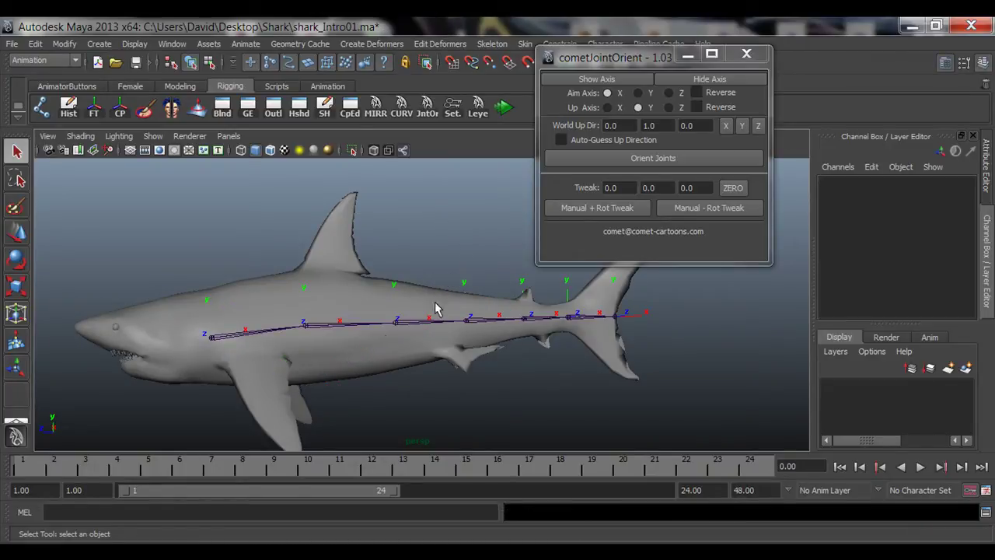
Step: Examine the straight spine chain and its local axes from the shark's head to its tail
{"action": "middle_click_drag", "start_coordinate": [346, 327], "coordinate": [445, 347], "text": "alt"}
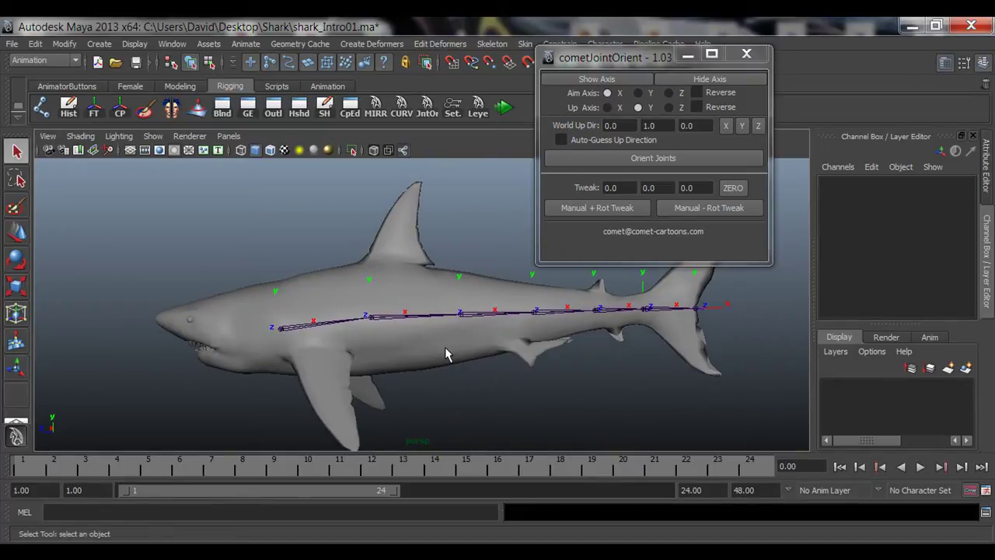
{"action": "middle_click_drag", "start_coordinate": [471, 303], "coordinate": [367, 320], "text": "alt"}
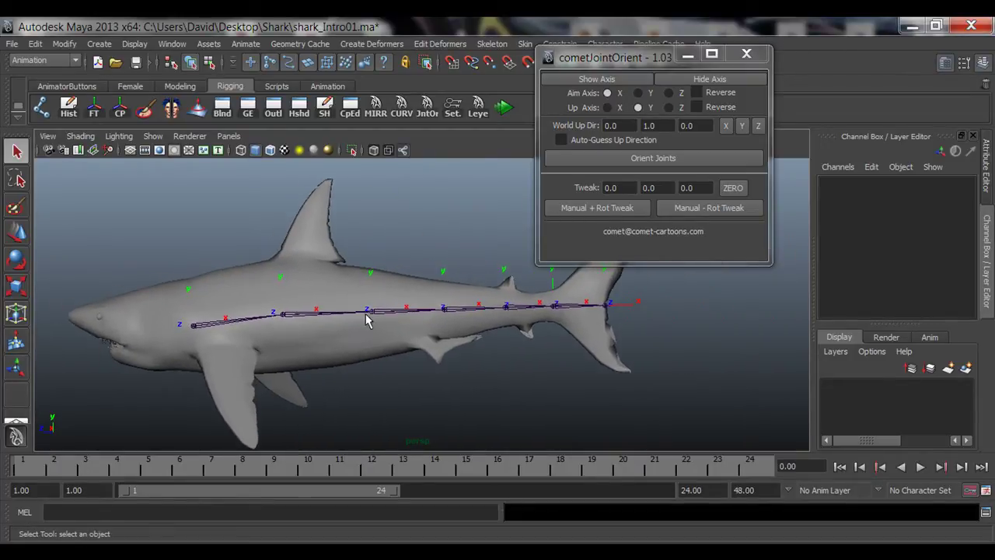
{"action": "scroll", "coordinate": [257, 338], "scroll_direction": "up", "scroll_amount": 5}
{"action": "middle_click_drag", "start_coordinate": [230, 346], "coordinate": [320, 333], "text": "alt"}
{"action": "scroll", "coordinate": [358, 342], "scroll_direction": "down", "scroll_amount": 4}
{"action": "middle_click_drag", "start_coordinate": [397, 350], "coordinate": [330, 338], "text": "alt"}
{"action": "scroll", "coordinate": [450, 346], "scroll_direction": "up", "scroll_amount": 4}
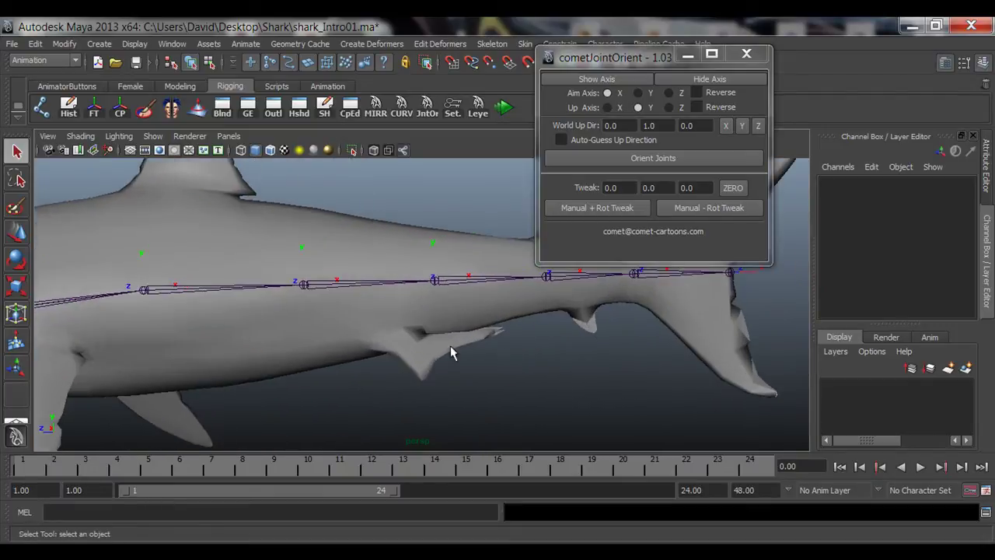
{"action": "middle_click_drag", "start_coordinate": [315, 304], "coordinate": [358, 320], "text": "alt"}
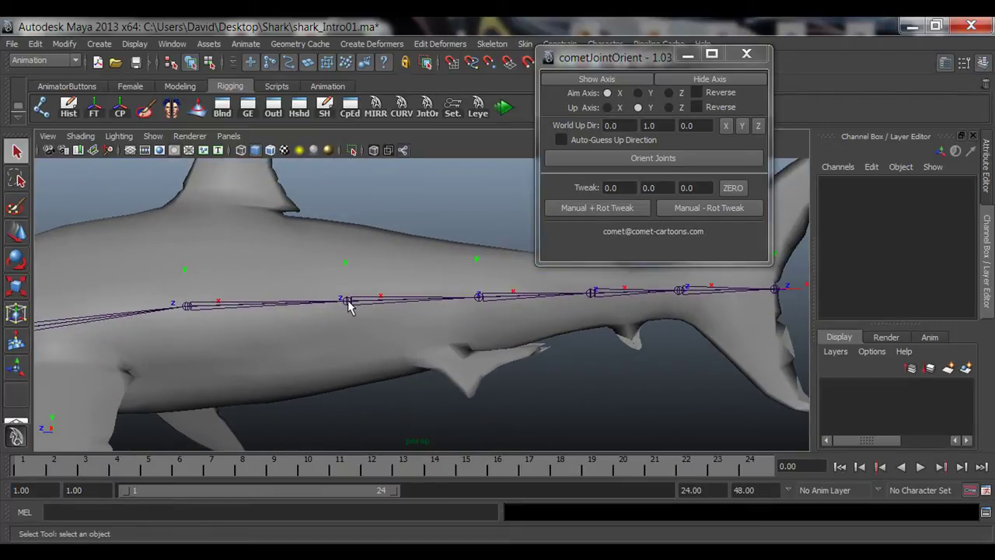
Step: Try deleting joint3 together with all its child joints, and undo that deletion
{"action": "left_click", "coordinate": [346, 300]}
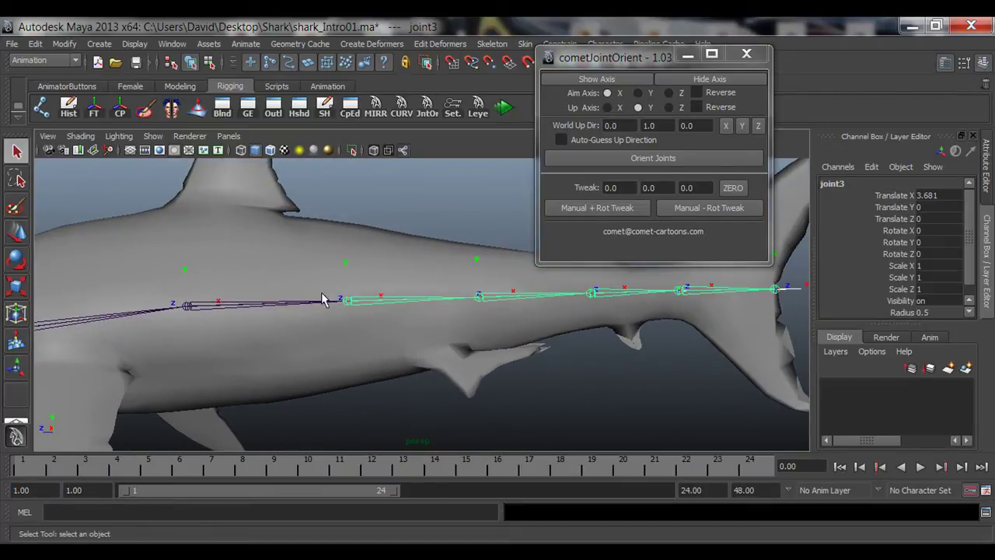
{"action": "left_click_drag", "start_coordinate": [347, 304], "coordinate": [370, 347], "text": "alt"}
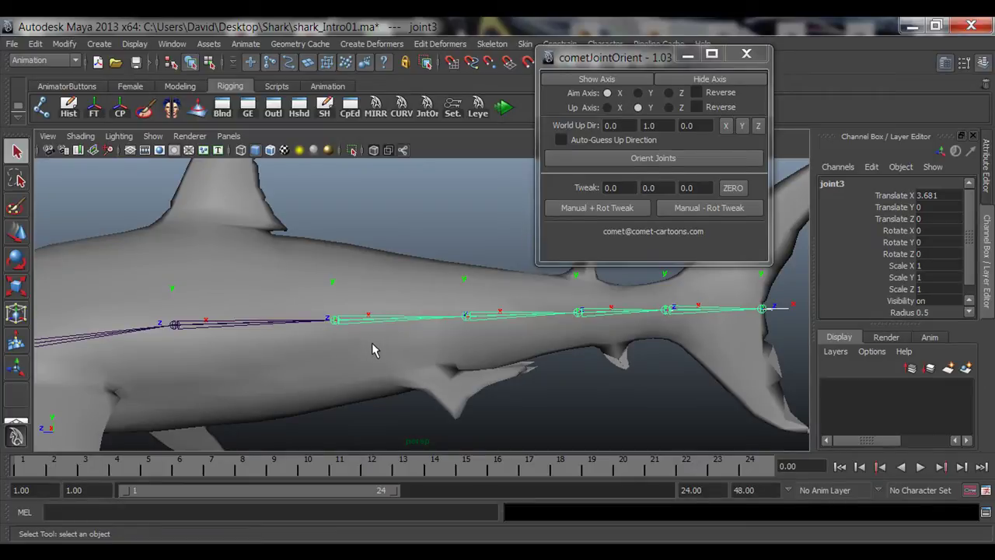
{"action": "scroll", "coordinate": [413, 361], "scroll_direction": "down", "scroll_amount": 3}
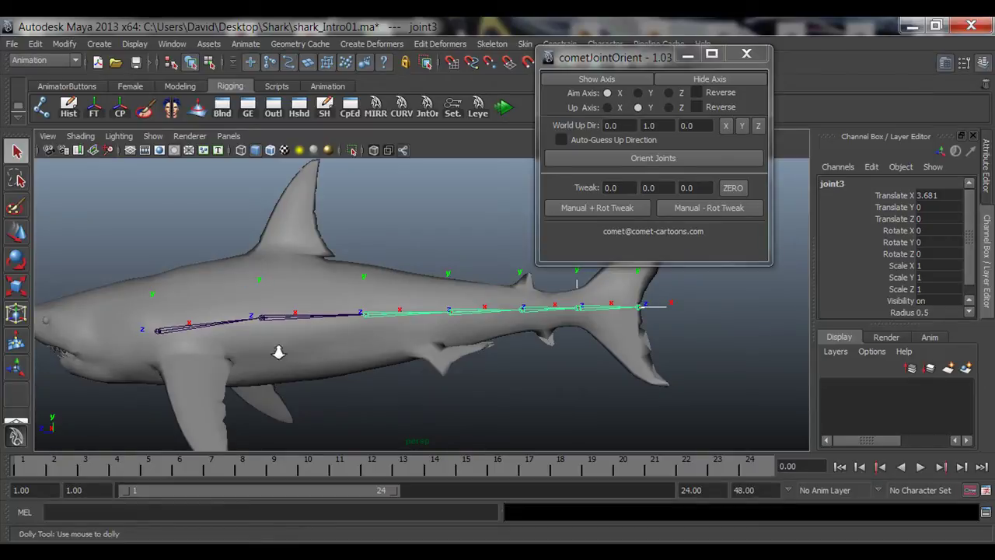
{"action": "scroll", "coordinate": [281, 354], "scroll_direction": "up", "scroll_amount": 5}
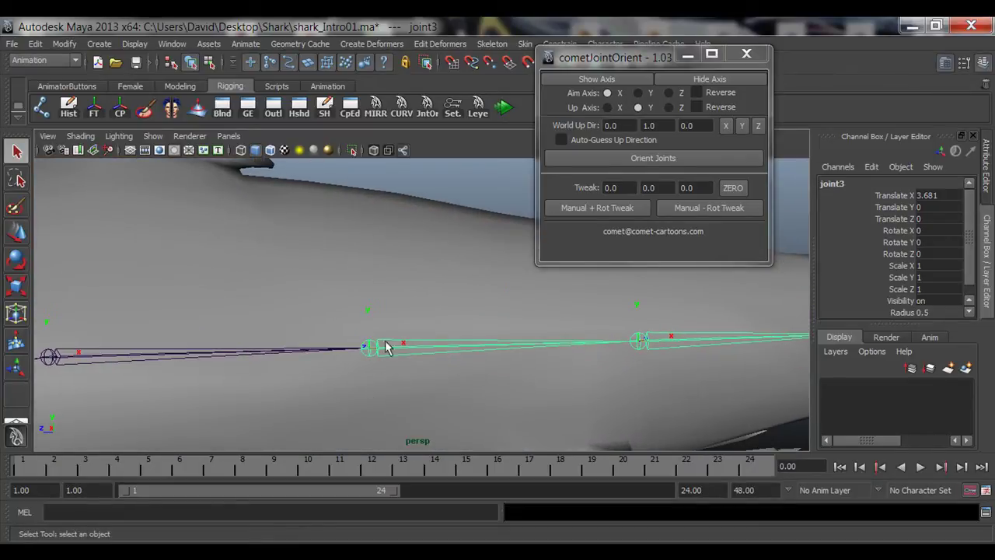
{"action": "right_click_drag", "start_coordinate": [365, 339], "coordinate": [287, 354], "text": "alt"}
{"action": "middle_click_drag", "start_coordinate": [288, 356], "coordinate": [308, 355], "text": "alt"}
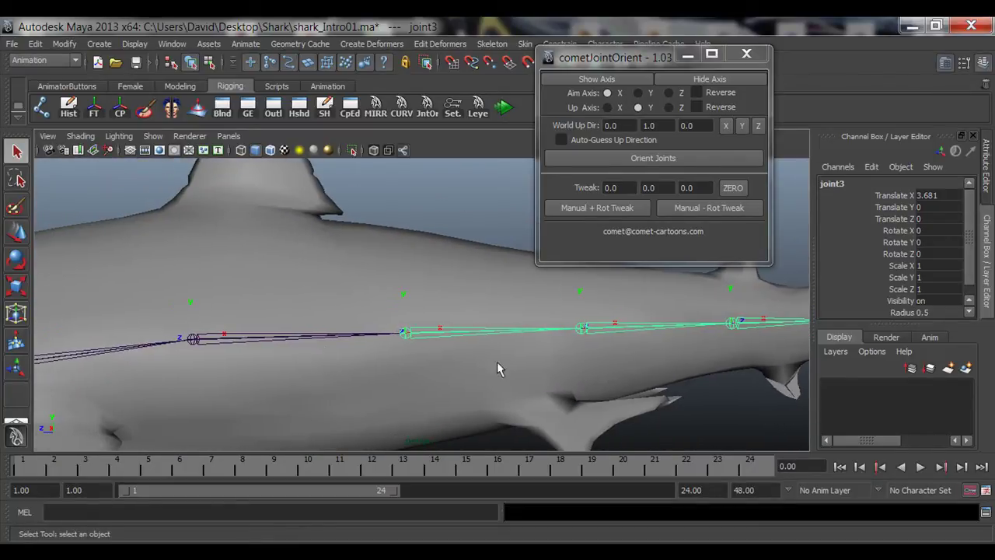
{"action": "right_click_drag", "start_coordinate": [497, 362], "coordinate": [466, 360], "text": "alt"}
{"action": "middle_click_drag", "start_coordinate": [466, 360], "coordinate": [450, 358], "text": "alt"}
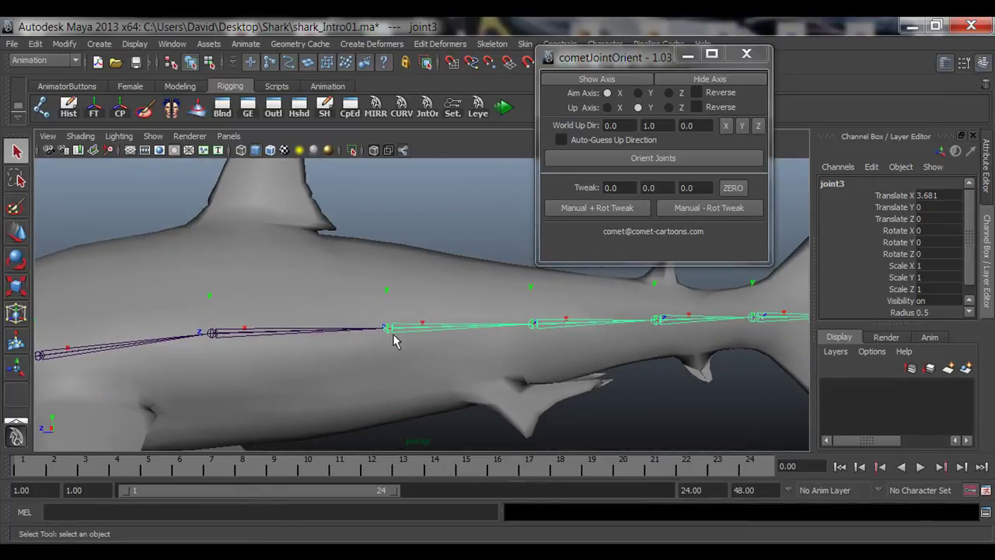
{"action": "key", "text": "Delete"}
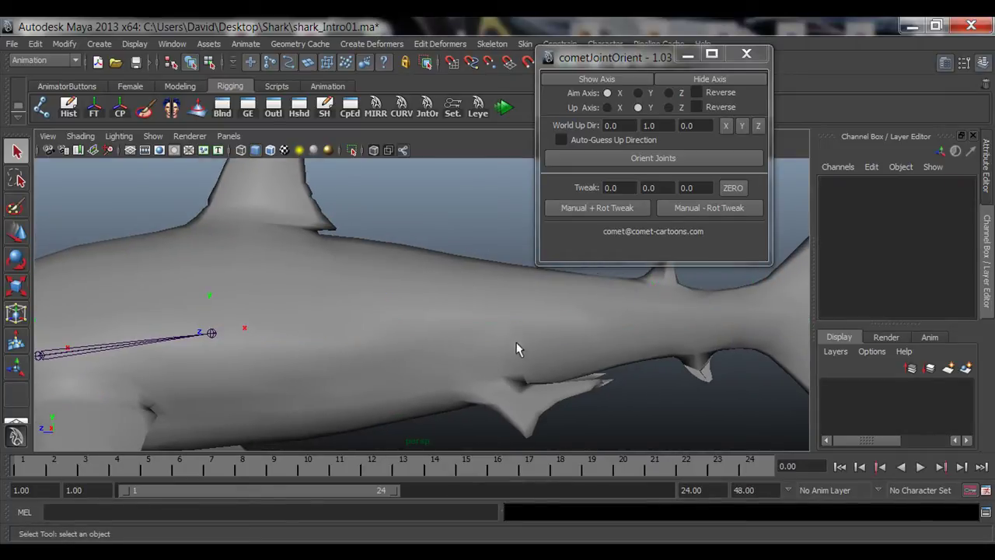
{"action": "right_click_drag", "start_coordinate": [516, 347], "coordinate": [433, 349], "text": "alt"}
{"action": "middle_click_drag", "start_coordinate": [440, 359], "coordinate": [424, 370], "text": "alt"}
{"action": "right_click_drag", "start_coordinate": [466, 369], "coordinate": [421, 367], "text": "alt"}
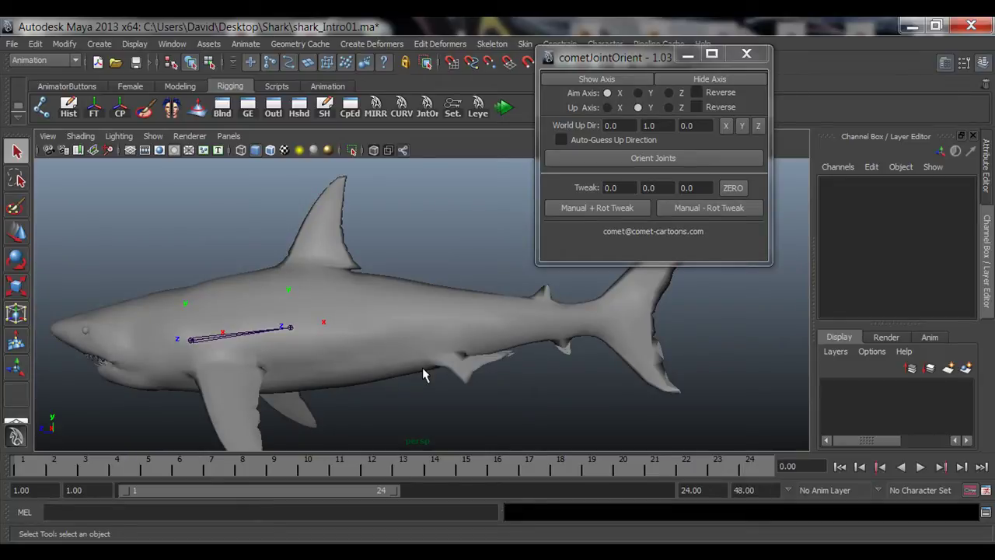
{"action": "key", "text": "ctrl+z"}
{"action": "middle_click_drag", "start_coordinate": [383, 288], "coordinate": [369, 313], "text": "alt"}
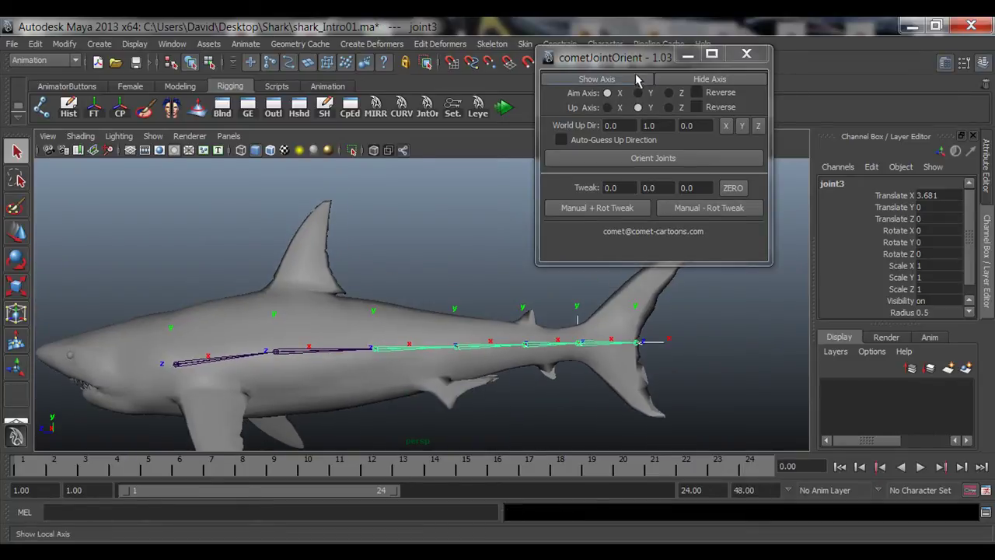
Step: Remove only the selected joint3 from the chain with Remove Joint, keeping its child joints
{"action": "left_click_drag", "start_coordinate": [640, 61], "coordinate": [759, 114]}
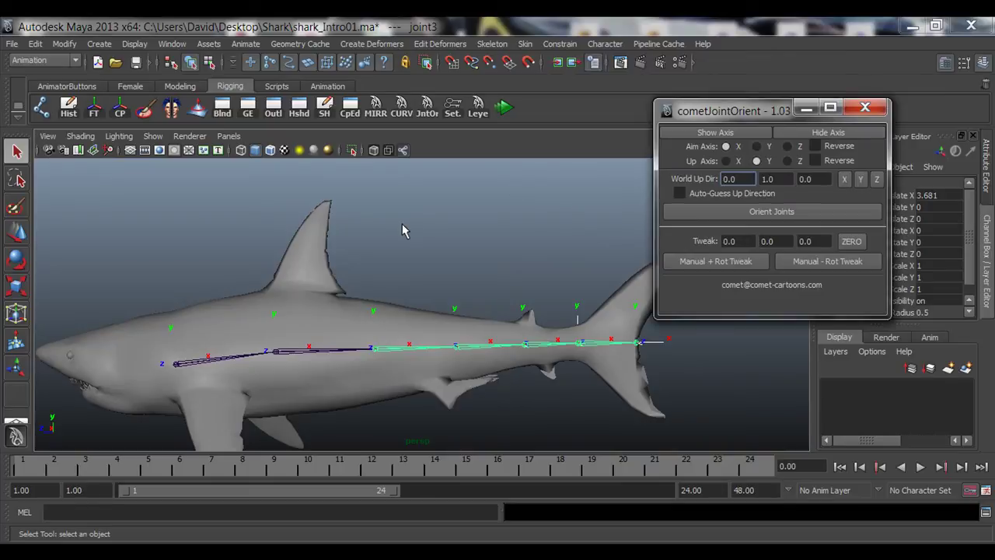
{"action": "left_click", "coordinate": [491, 44]}
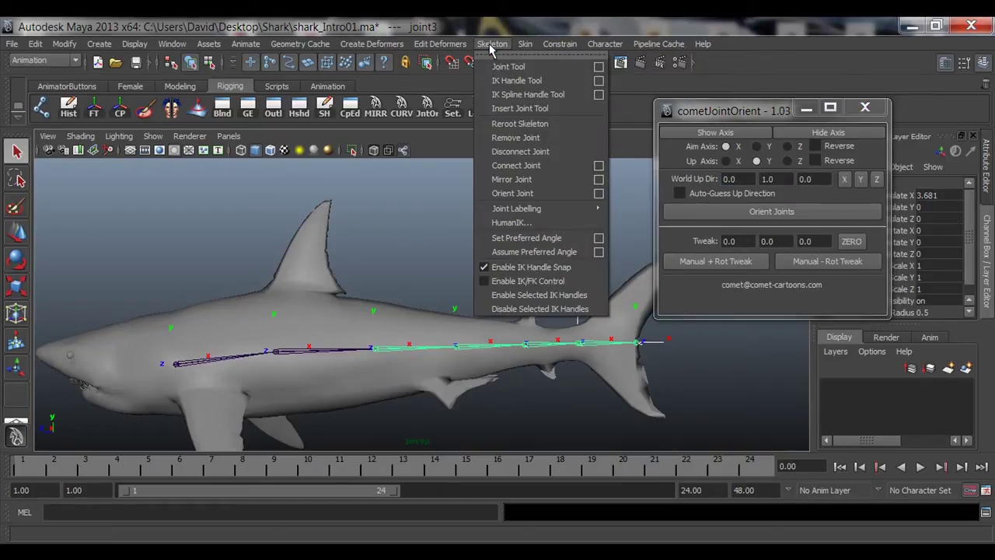
{"action": "left_click", "coordinate": [534, 141]}
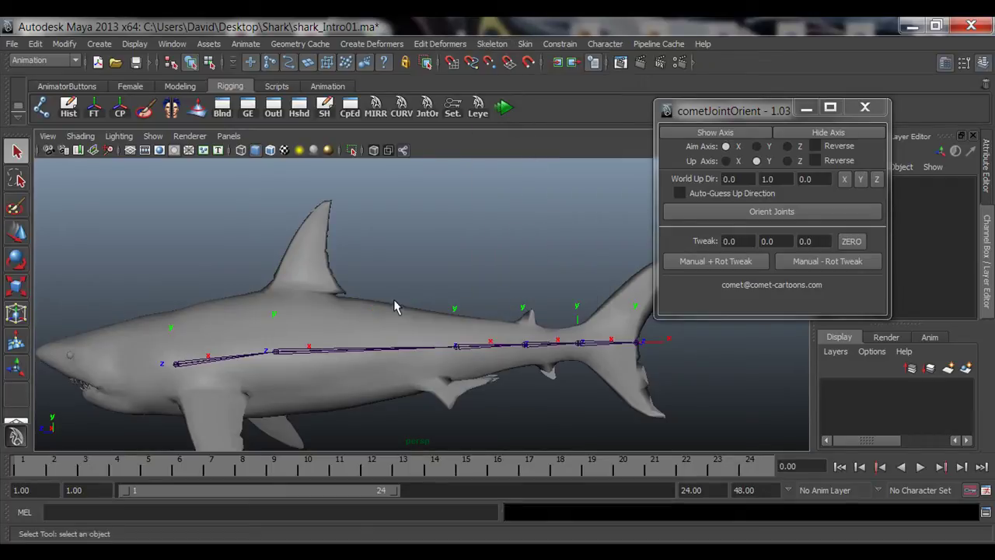
Step: Inspect the long bone between joint2 and joint4 by selecting the joints at both ends
{"action": "scroll", "coordinate": [396, 303], "scroll_direction": "up", "scroll_amount": 5}
{"action": "middle_click_drag", "start_coordinate": [450, 257], "coordinate": [471, 295], "text": "alt"}
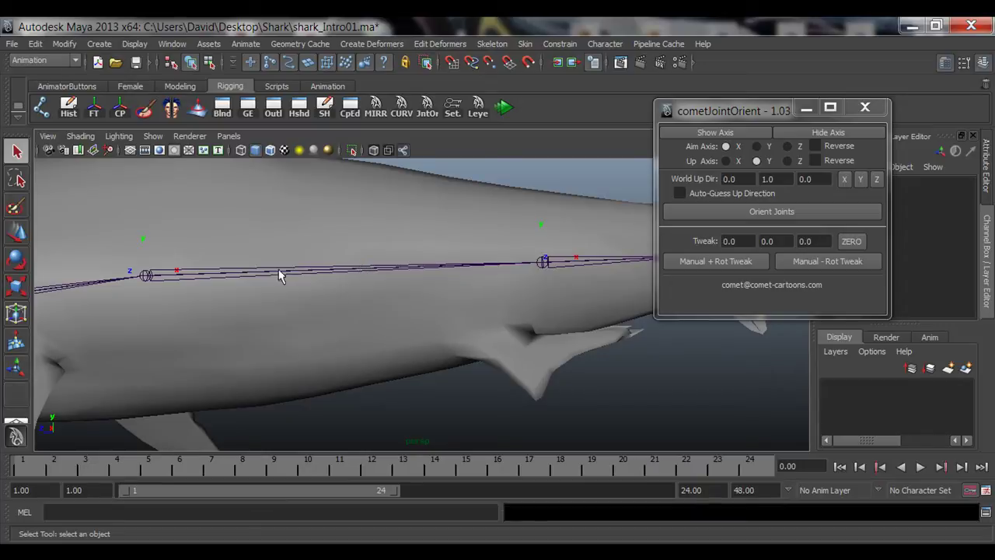
{"action": "left_click", "coordinate": [145, 277]}
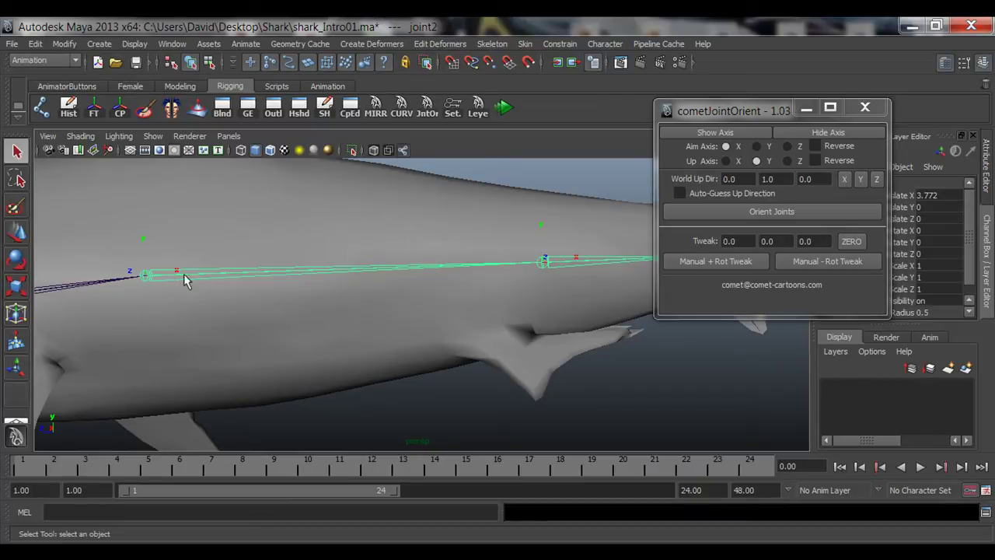
{"action": "left_click", "coordinate": [544, 266]}
{"action": "scroll", "coordinate": [280, 327], "scroll_direction": "down", "scroll_amount": 5}
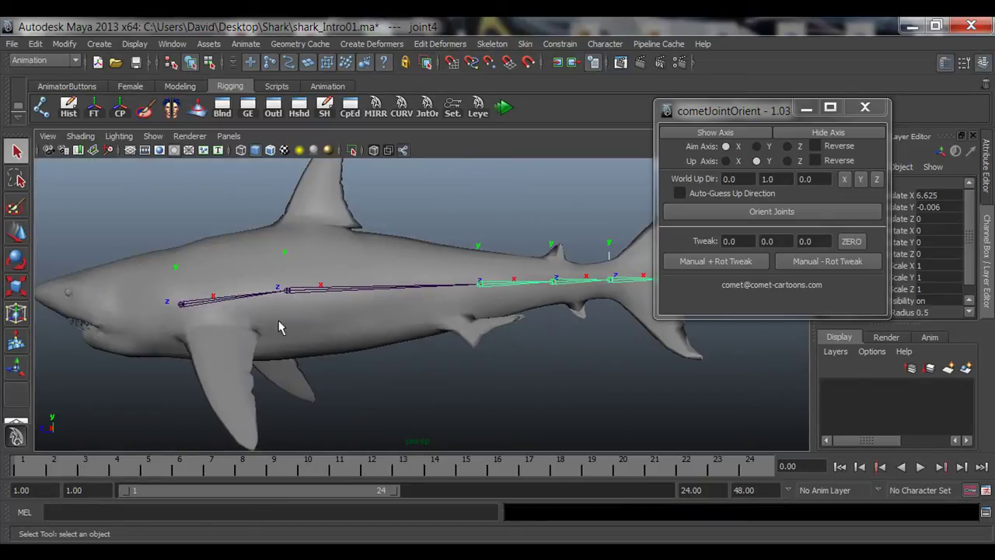
{"action": "left_click_drag", "start_coordinate": [280, 326], "coordinate": [363, 342], "text": "alt"}
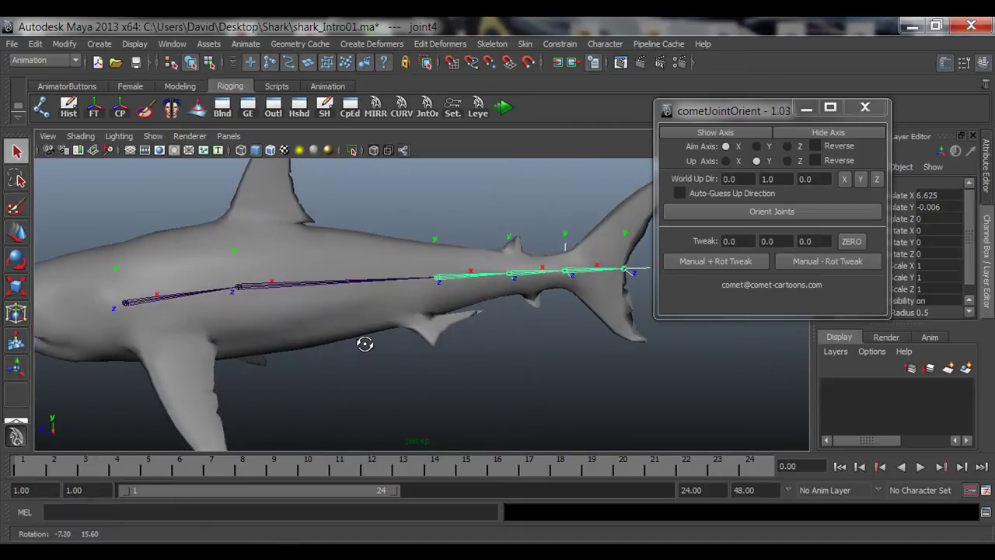
{"action": "scroll", "coordinate": [502, 329], "scroll_direction": "up", "scroll_amount": 5}
{"action": "scroll", "coordinate": [502, 344], "scroll_direction": "down", "scroll_amount": 3}
{"action": "left_click_drag", "start_coordinate": [502, 345], "coordinate": [479, 333], "text": "alt"}
{"action": "left_click", "coordinate": [492, 44]}
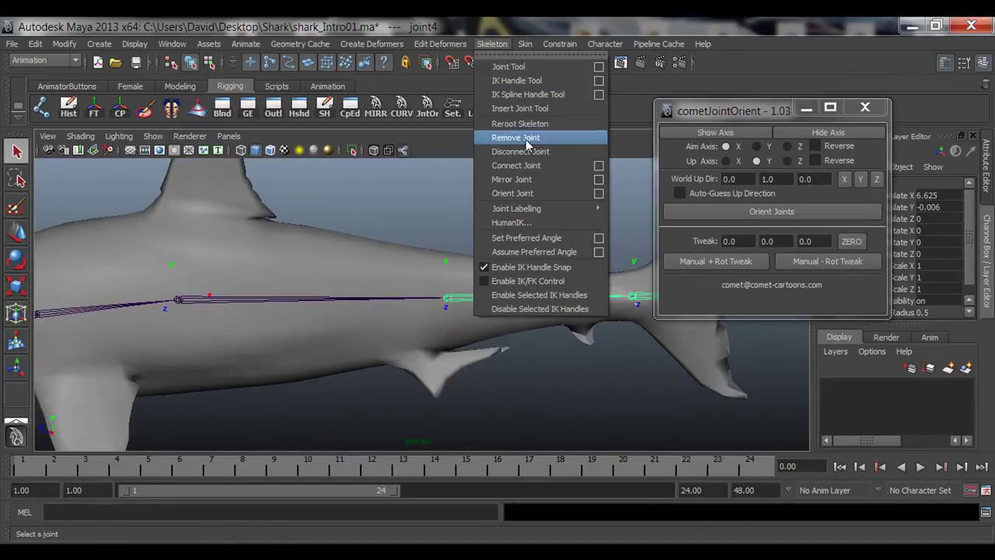
{"action": "left_click", "coordinate": [364, 198]}
{"action": "key", "text": "ctrl+z"}
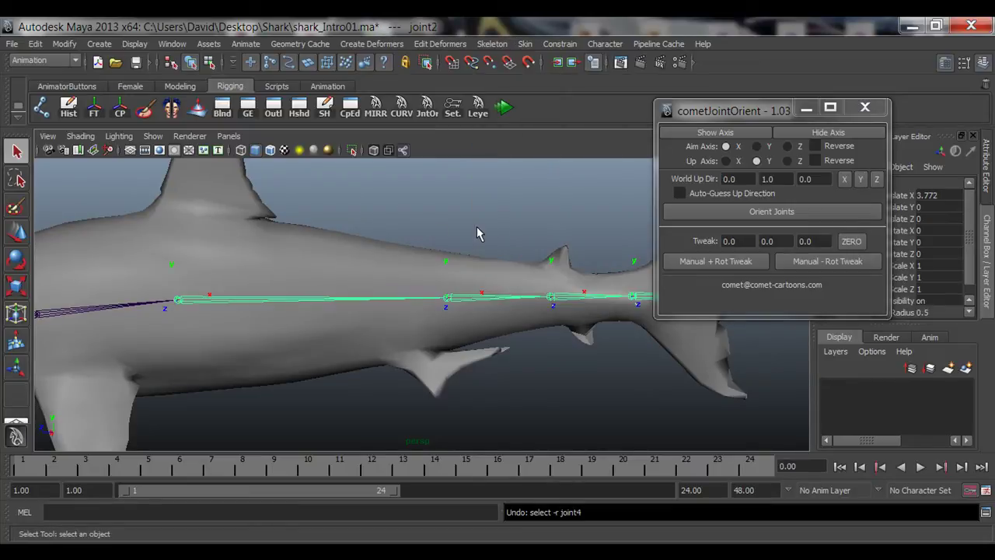
{"action": "left_click", "coordinate": [453, 233]}
{"action": "middle_click_drag", "start_coordinate": [100, 284], "coordinate": [147, 280], "text": "alt"}
{"action": "right_click_drag", "start_coordinate": [147, 280], "coordinate": [225, 282], "text": "alt"}
{"action": "left_click", "coordinate": [359, 304]}
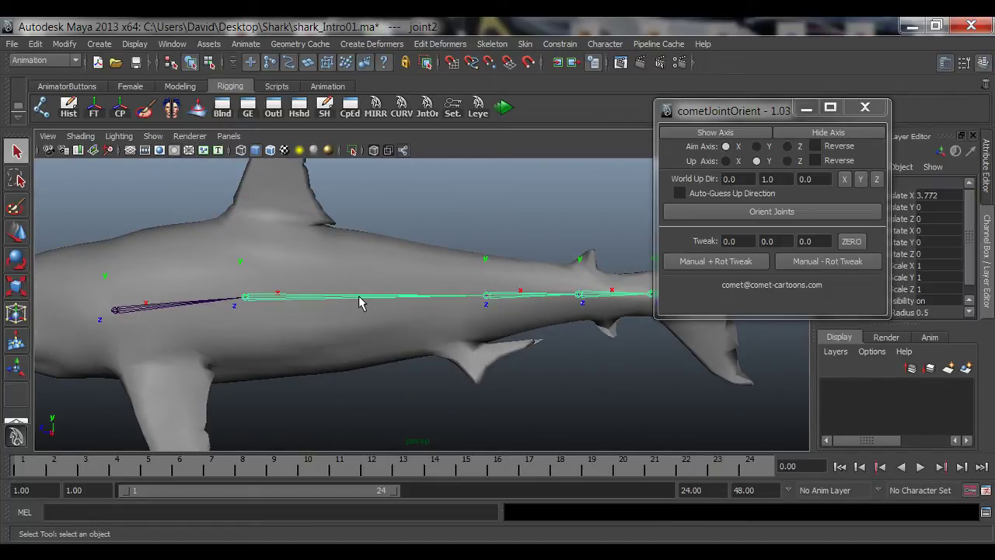
{"action": "right_click_drag", "start_coordinate": [285, 337], "coordinate": [424, 250], "text": "alt"}
{"action": "middle_click_drag", "start_coordinate": [305, 320], "coordinate": [327, 327], "text": "alt"}
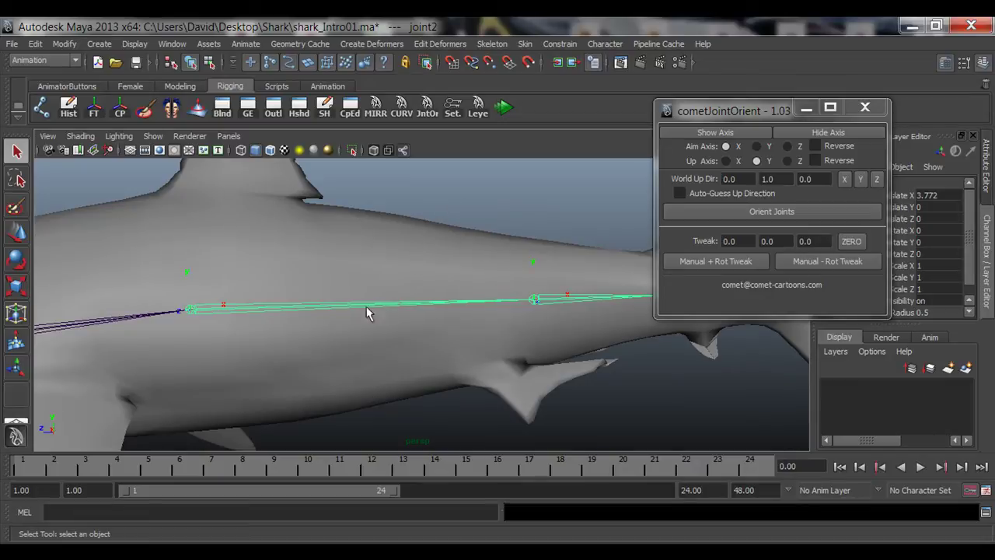
{"action": "right_click_drag", "start_coordinate": [373, 320], "coordinate": [357, 327], "text": "alt"}
Step: Clear the selection and insert a joint about midway between joint2 and joint4, near Translate X 3.587, with the Insert Joint Tool
{"action": "left_click", "coordinate": [467, 198]}
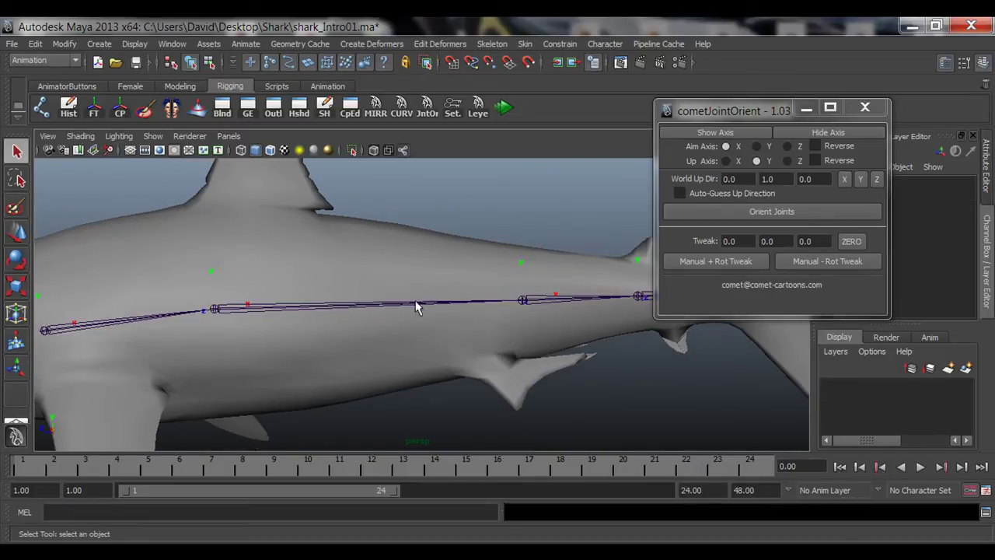
{"action": "middle_click_drag", "start_coordinate": [412, 300], "coordinate": [400, 318], "text": "alt"}
{"action": "left_click", "coordinate": [491, 45]}
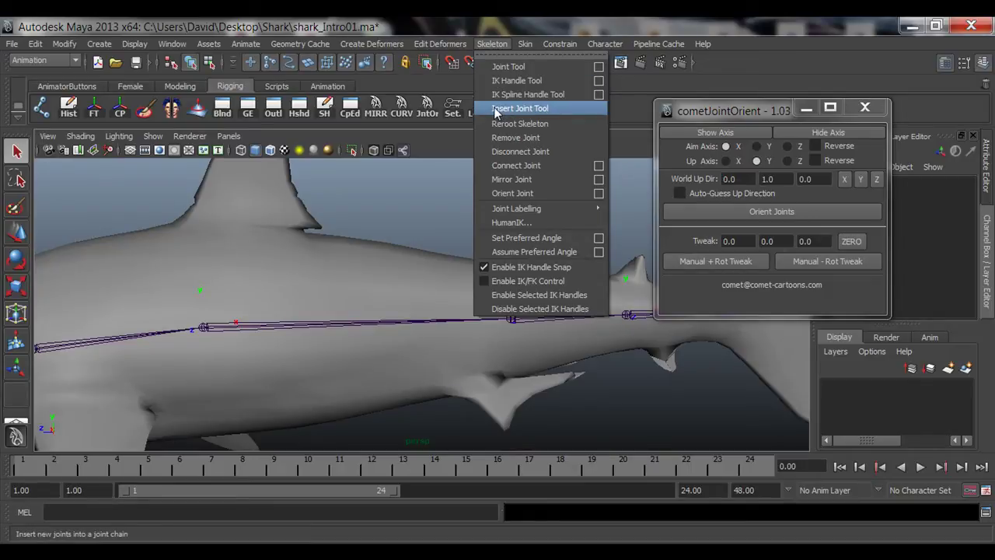
{"action": "left_click", "coordinate": [541, 114]}
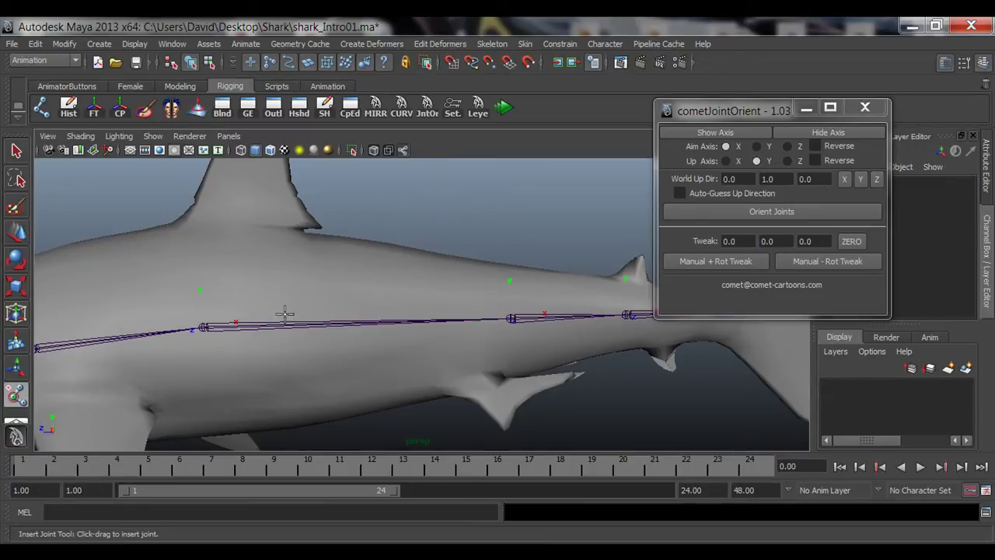
{"action": "left_click_drag", "start_coordinate": [286, 325], "coordinate": [449, 322]}
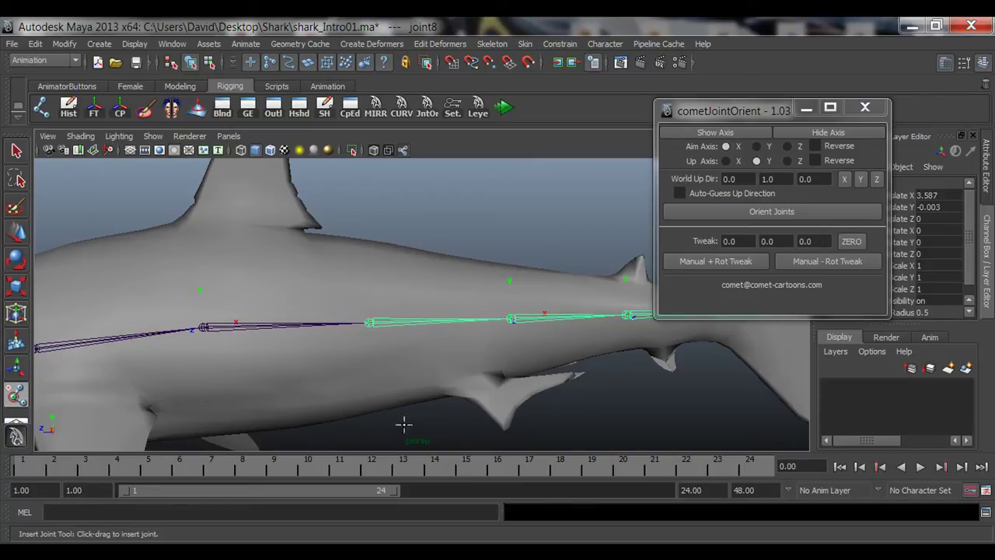
{"action": "key", "text": "q"}
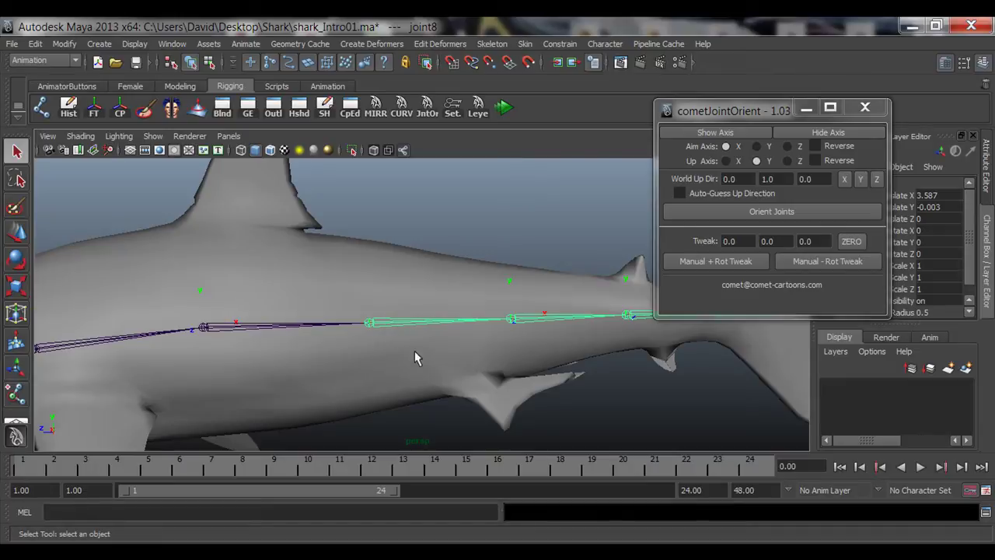
Step: Examine the inserted joint between joint2 and joint4, up close and from several angles, against its neighbouring joints
{"action": "left_click_drag", "start_coordinate": [416, 358], "coordinate": [428, 377], "text": "alt"}
{"action": "right_click_drag", "start_coordinate": [428, 377], "coordinate": [471, 344], "text": "alt"}
{"action": "left_click_drag", "start_coordinate": [471, 344], "coordinate": [528, 354], "text": "alt"}
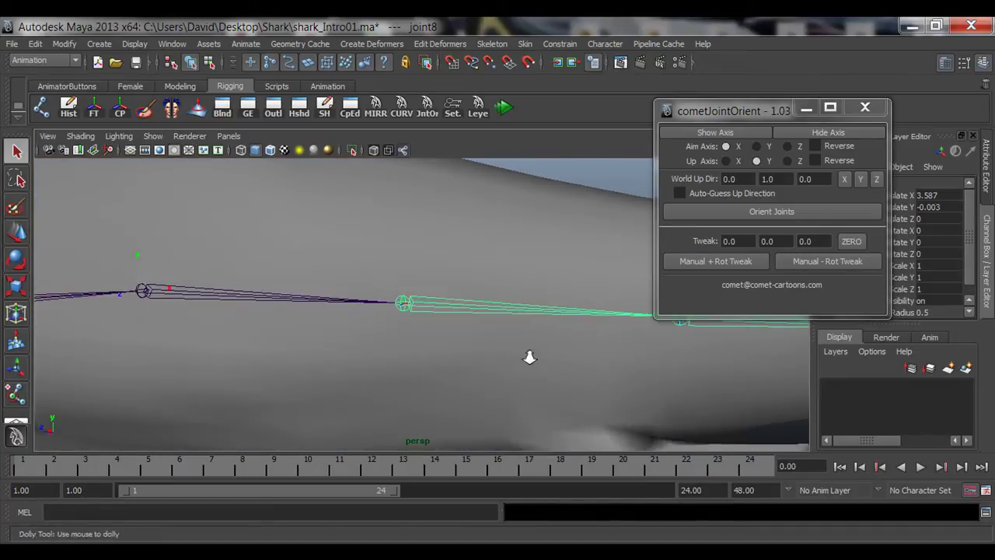
{"action": "right_click_drag", "start_coordinate": [528, 354], "coordinate": [288, 354], "text": "alt"}
{"action": "right_click_drag", "start_coordinate": [454, 353], "coordinate": [311, 345], "text": "alt"}
{"action": "left_click_drag", "start_coordinate": [312, 345], "coordinate": [331, 337], "text": "alt"}
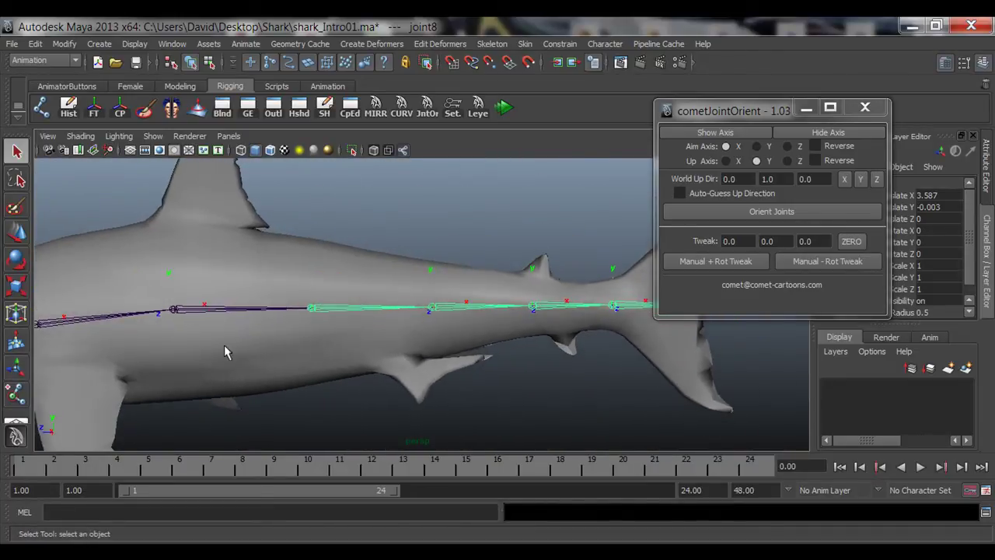
{"action": "right_click_drag", "start_coordinate": [225, 347], "coordinate": [346, 363], "text": "alt"}
{"action": "left_click_drag", "start_coordinate": [347, 363], "coordinate": [477, 217], "text": "alt"}
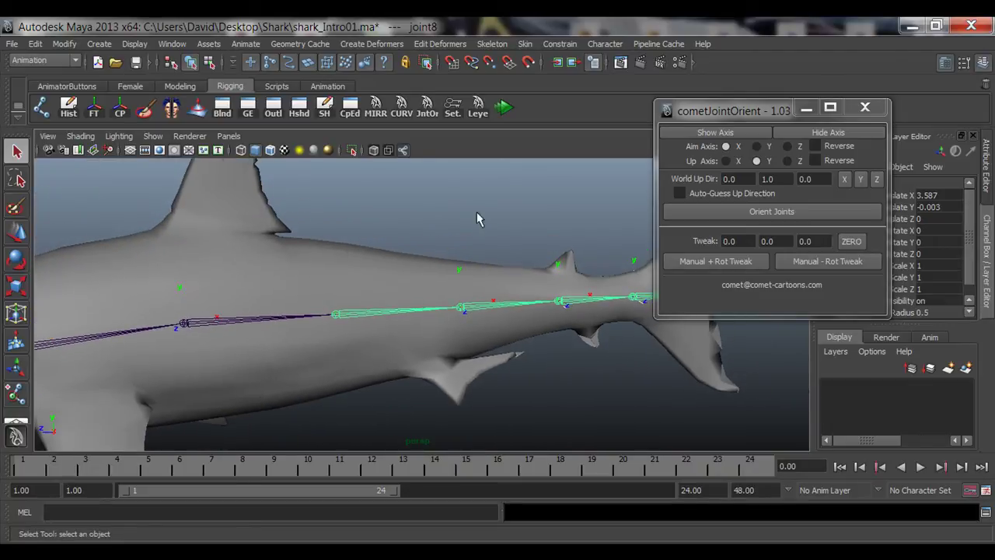
Step: Insert another joint about midway along the bone behind joint4, near Translate X 1.207, with the Insert Joint Tool
{"action": "left_click", "coordinate": [492, 44]}
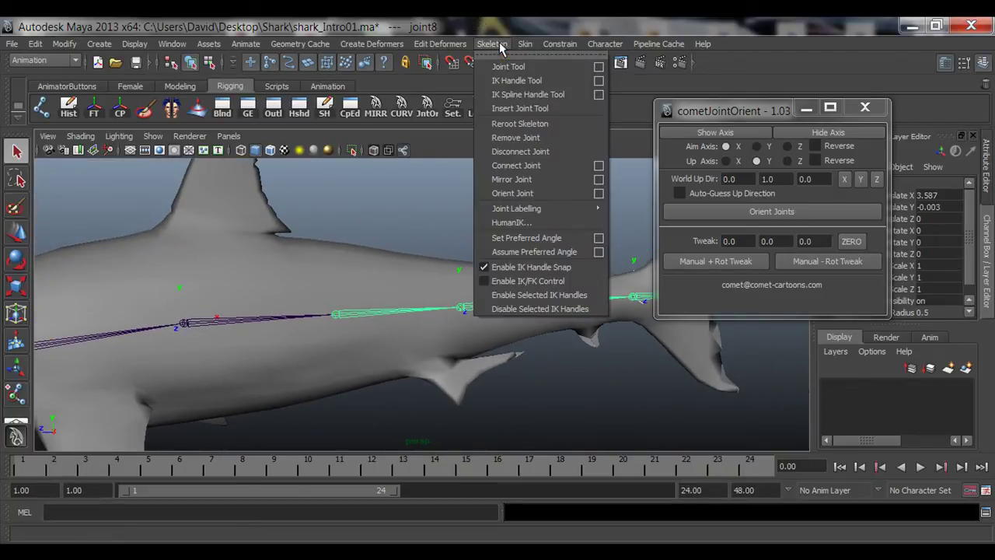
{"action": "left_click", "coordinate": [517, 108]}
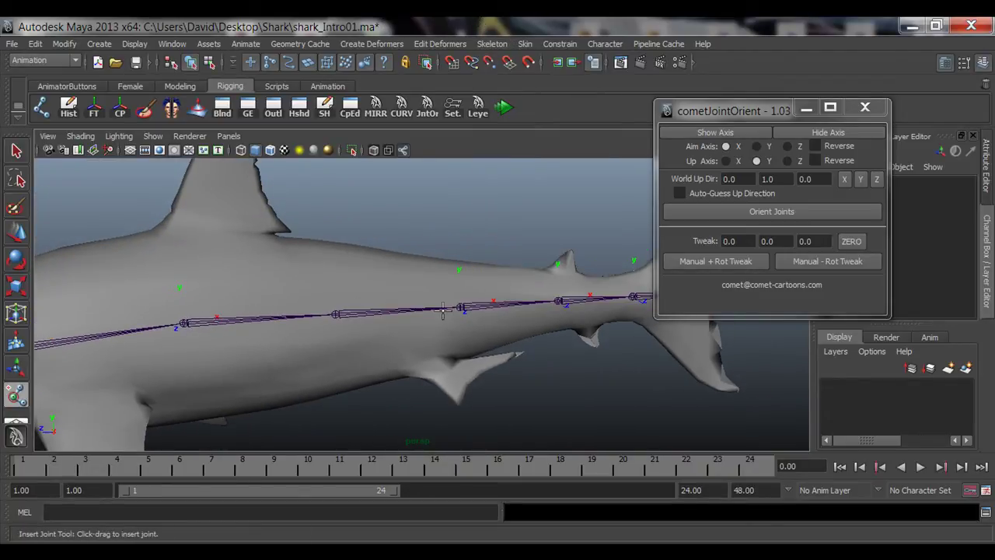
{"action": "left_click_drag", "start_coordinate": [461, 307], "coordinate": [508, 312]}
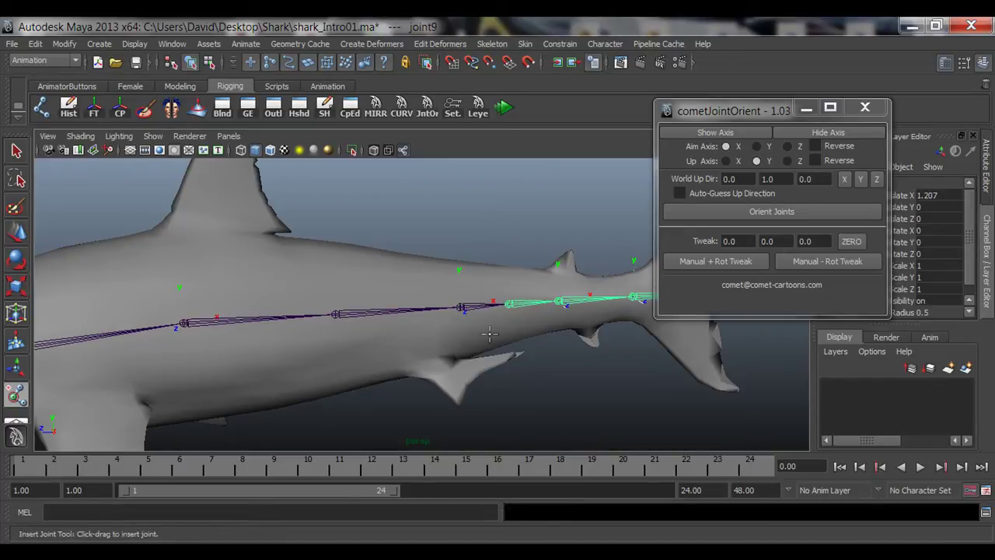
{"action": "middle_click_drag", "start_coordinate": [542, 336], "coordinate": [438, 295], "text": "alt"}
{"action": "right_click_drag", "start_coordinate": [438, 295], "coordinate": [602, 292], "text": "alt"}
{"action": "middle_click_drag", "start_coordinate": [364, 270], "coordinate": [401, 308], "text": "alt"}
{"action": "key", "text": "q"}
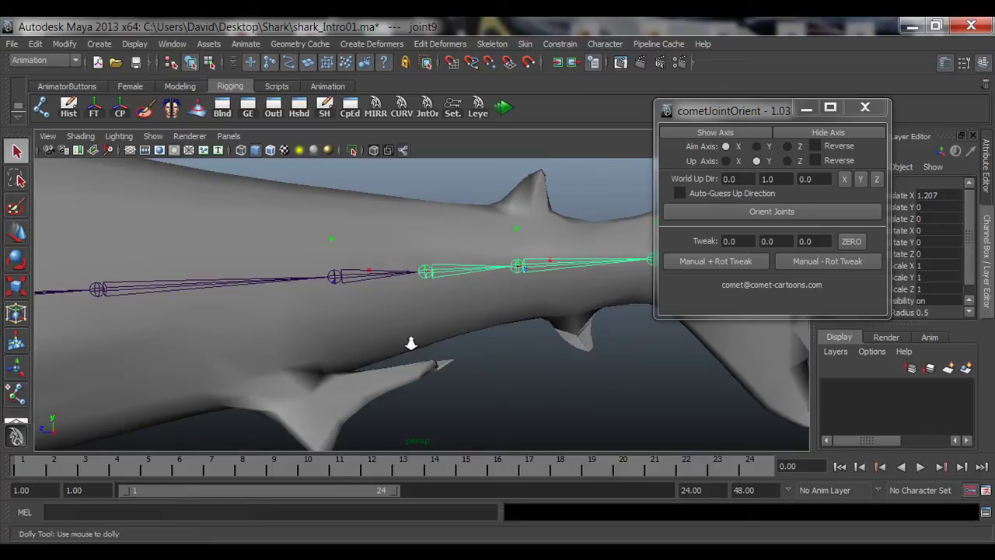
Step: Show the local axis of the selected inserted joint with cometJointOrient
{"action": "right_click_drag", "start_coordinate": [411, 344], "coordinate": [295, 332], "text": "alt"}
{"action": "left_click", "coordinate": [755, 133]}
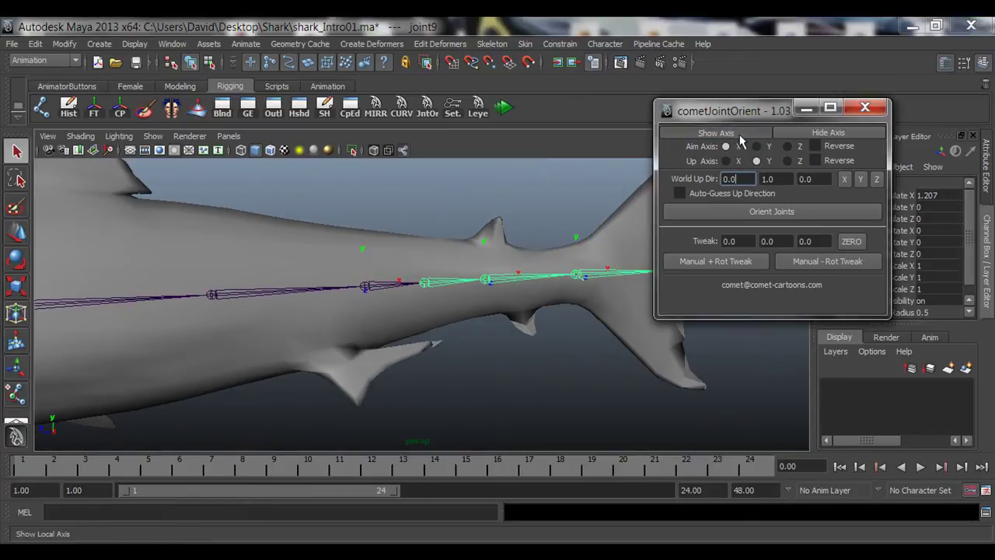
{"action": "left_click_drag", "start_coordinate": [544, 350], "coordinate": [503, 346], "text": "alt"}
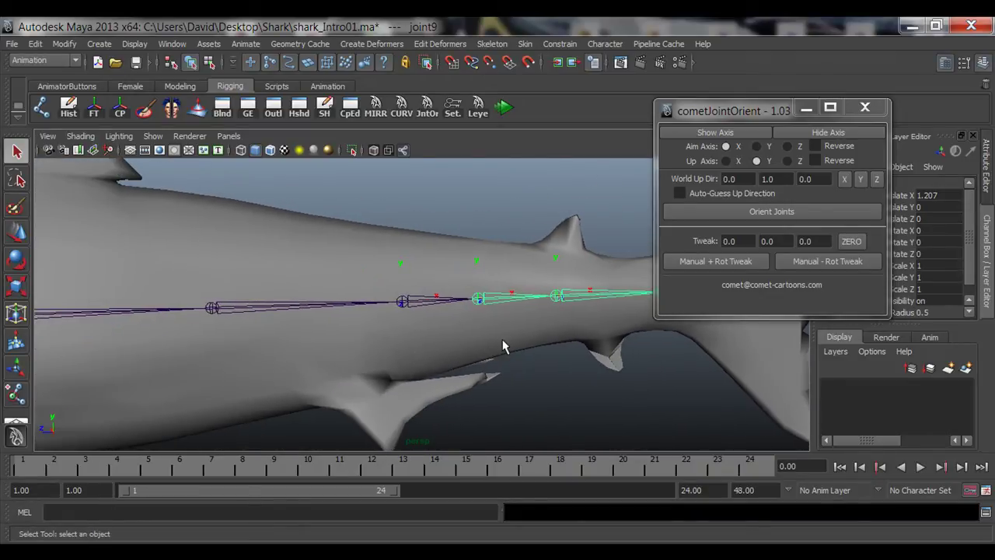
Step: Undo the axis display, both joint insertions and the removal of joint3 to restore the original spine chain
{"action": "key", "text": "ctrl+z"}
{"action": "key", "text": "ctrl+z"}
{"action": "key", "text": "ctrl+z"}
{"action": "key", "text": "ctrl+z"}
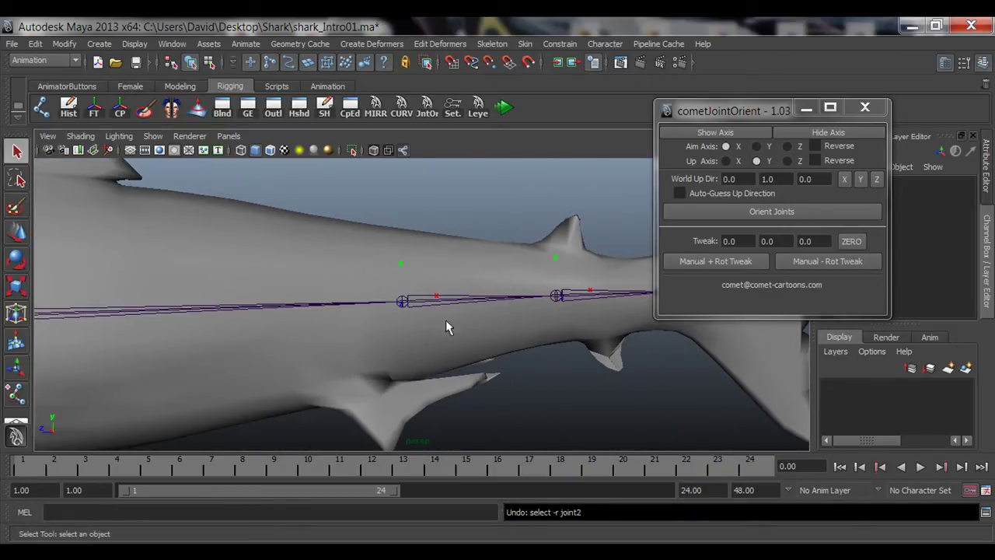
{"action": "key", "text": "ctrl+z"}
{"action": "key", "text": "ctrl+z"}
{"action": "key", "text": "ctrl+z"}
{"action": "key", "text": "ctrl+z"}
{"action": "right_click_drag", "start_coordinate": [422, 366], "coordinate": [253, 354], "text": "alt"}
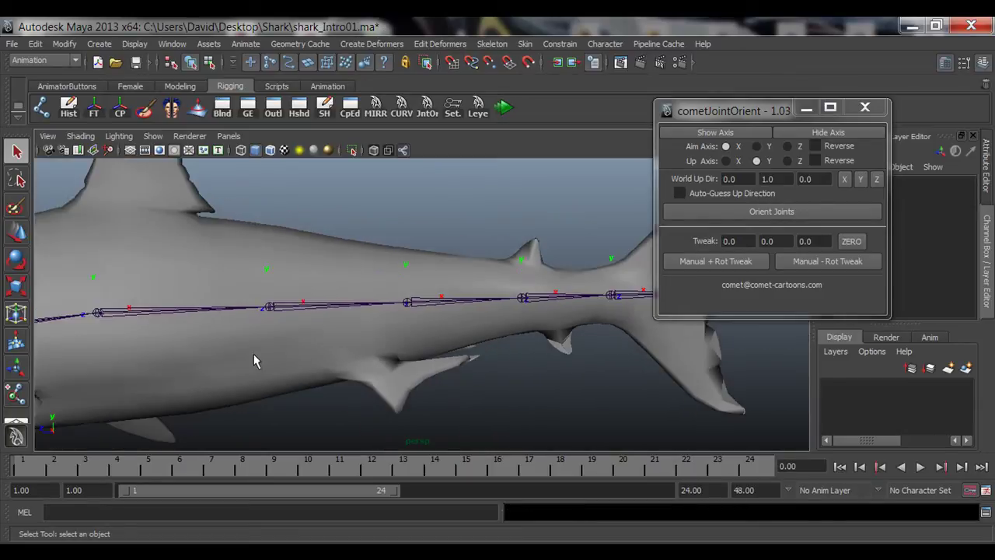
{"action": "left_click_drag", "start_coordinate": [253, 354], "coordinate": [344, 370], "text": "alt"}
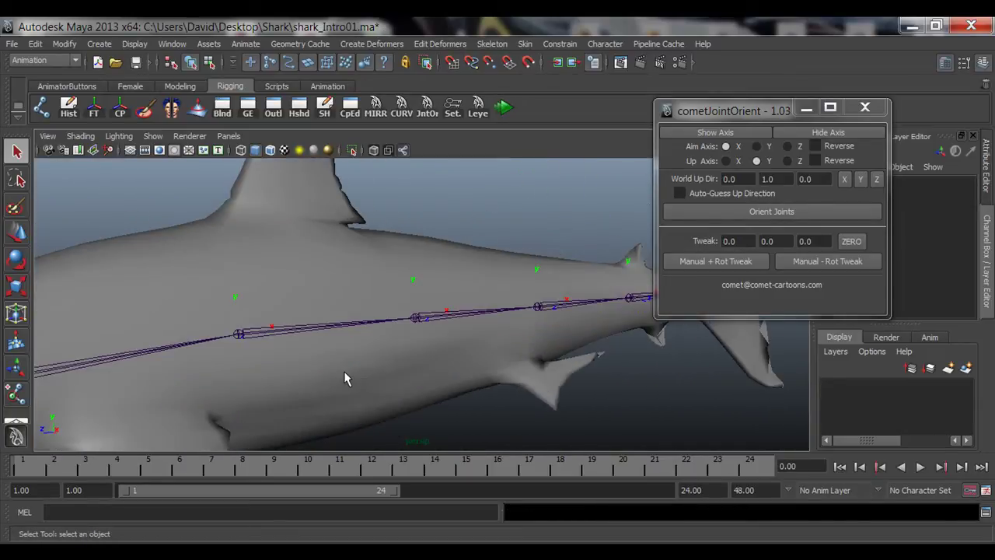
{"action": "left_click_drag", "start_coordinate": [477, 340], "coordinate": [441, 363], "text": "alt"}
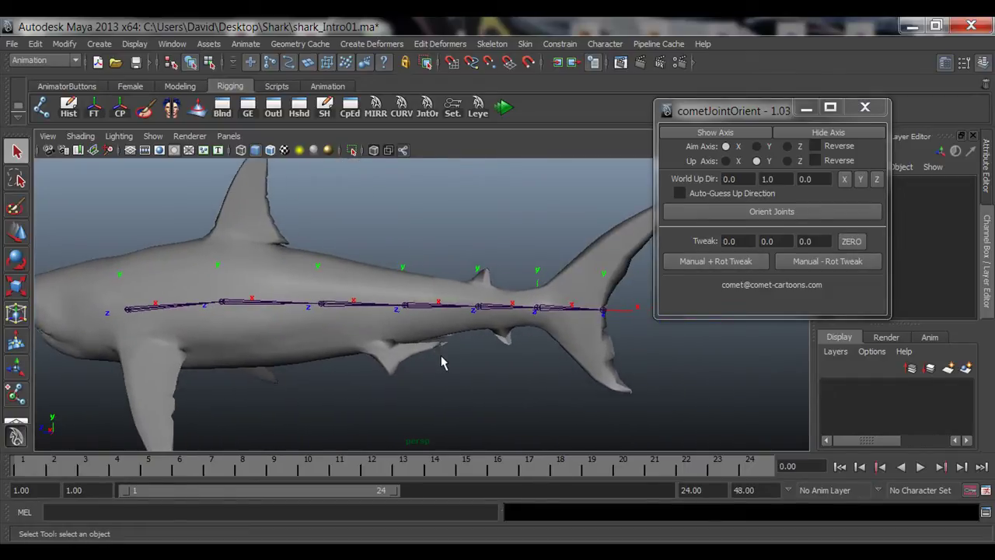
Step: Review the whole spine joint chain in the perspective view, with the shark's textures displayed
{"action": "middle_click_drag", "start_coordinate": [441, 362], "coordinate": [449, 380], "text": "alt"}
{"action": "left_click_drag", "start_coordinate": [213, 330], "coordinate": [260, 342], "text": "alt"}
{"action": "right_click_drag", "start_coordinate": [259, 342], "coordinate": [334, 309], "text": "alt"}
{"action": "middle_click_drag", "start_coordinate": [216, 280], "coordinate": [328, 312], "text": "alt"}
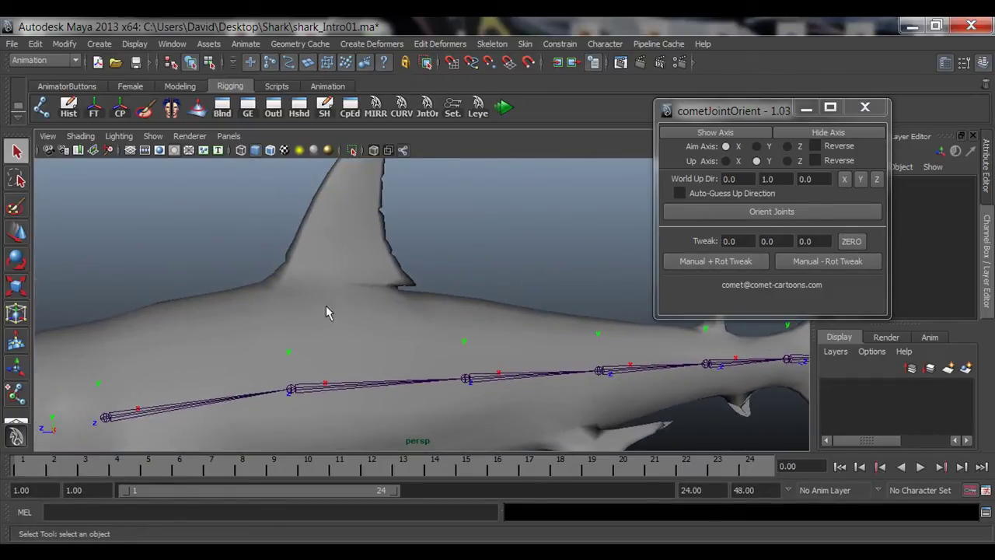
{"action": "right_click_drag", "start_coordinate": [326, 307], "coordinate": [269, 309], "text": "alt"}
{"action": "key", "text": "space"}
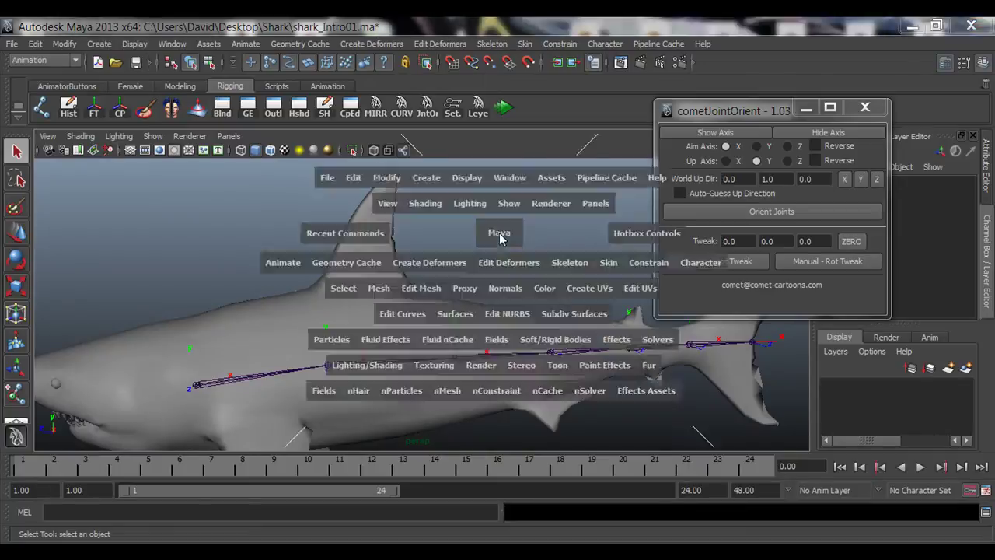
{"action": "key", "text": "space"}
{"action": "right_click_drag", "start_coordinate": [498, 280], "coordinate": [419, 256], "text": "alt"}
{"action": "middle_click_drag", "start_coordinate": [415, 245], "coordinate": [358, 351], "text": "alt"}
{"action": "right_click_drag", "start_coordinate": [486, 313], "coordinate": [449, 309], "text": "alt"}
{"action": "middle_click_drag", "start_coordinate": [448, 309], "coordinate": [378, 314], "text": "alt"}
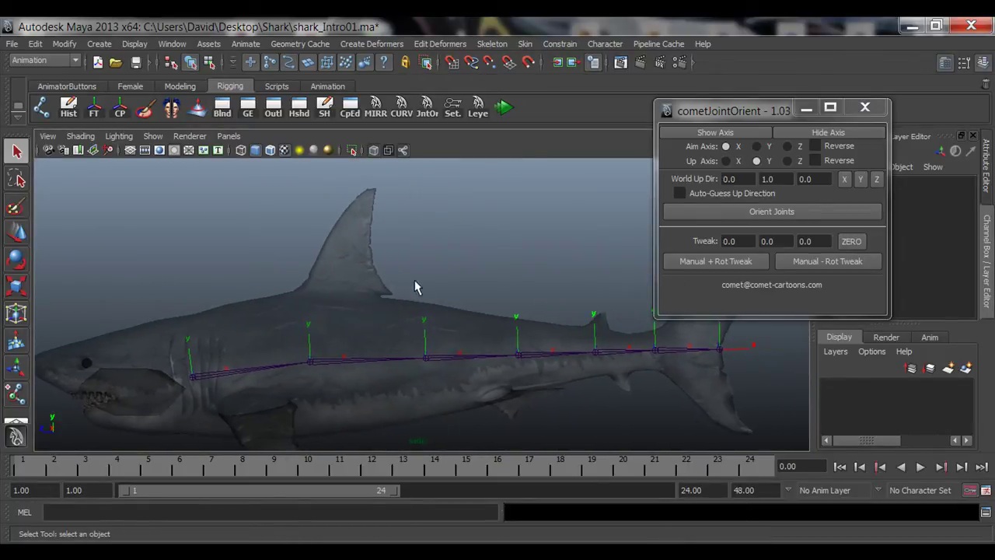
{"action": "left_click_drag", "start_coordinate": [414, 287], "coordinate": [184, 215], "text": "alt"}
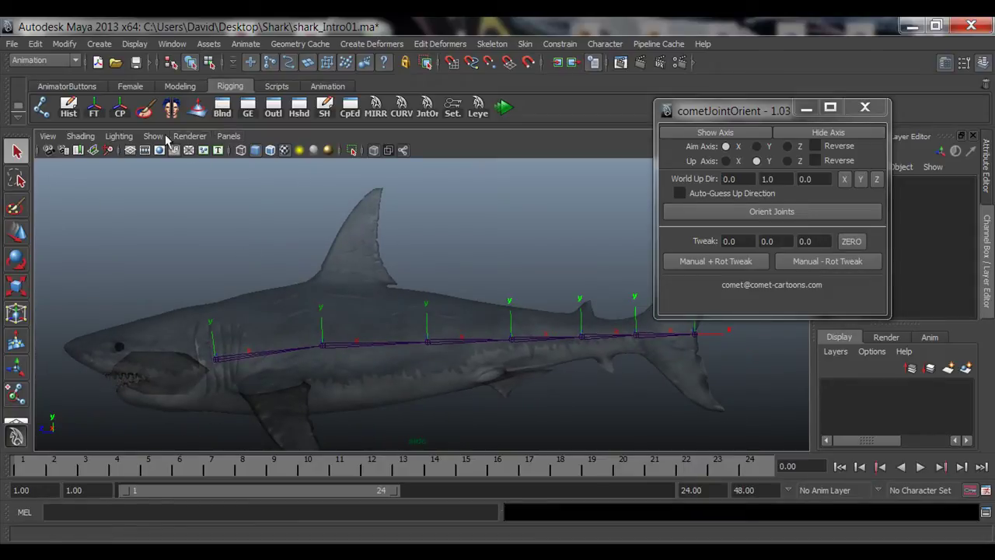
Step: Switch to Firefox and open the Maya Tutorials page of animationmethods.com at its Rigging section
{"action": "left_click", "coordinate": [234, 553]}
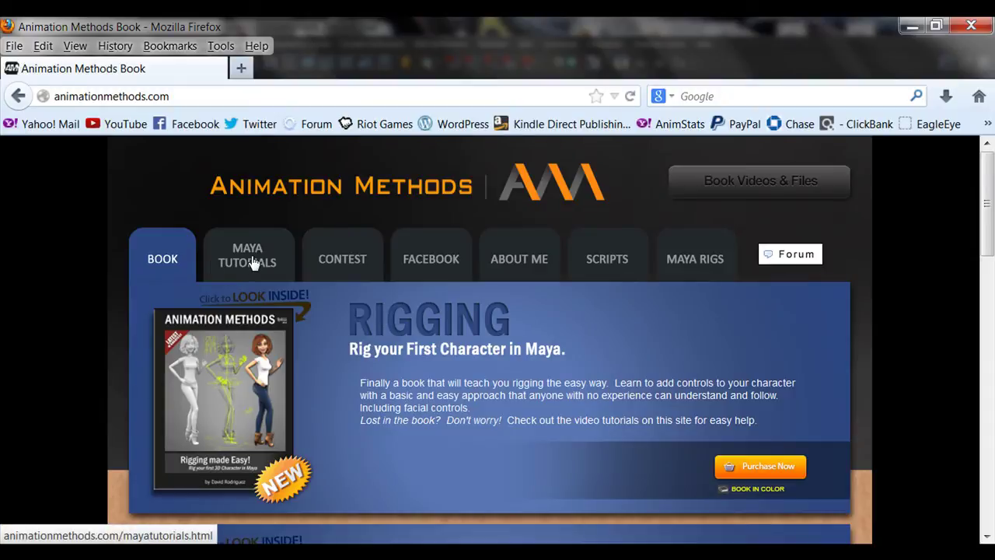
{"action": "left_click", "coordinate": [247, 261]}
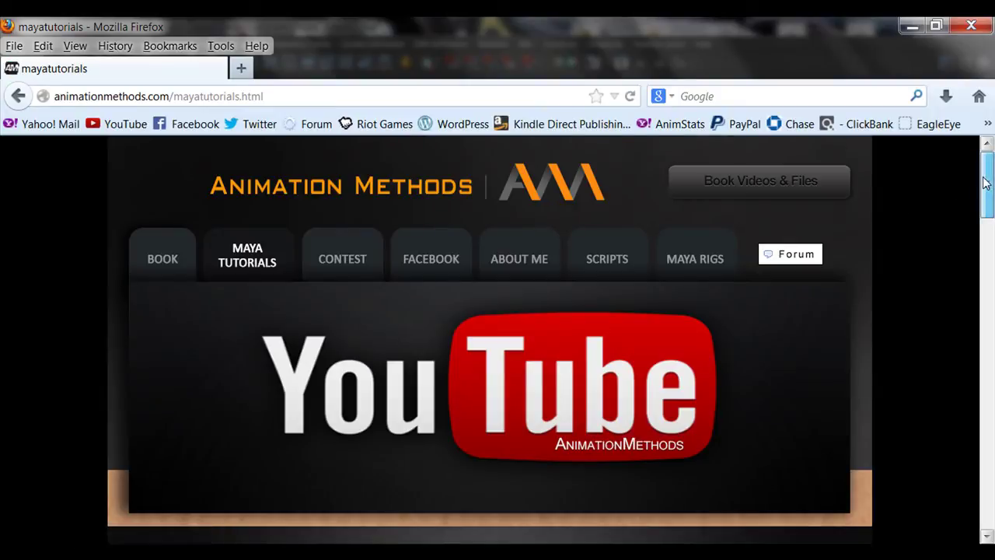
{"action": "left_click_drag", "start_coordinate": [986, 184], "coordinate": [977, 428]}
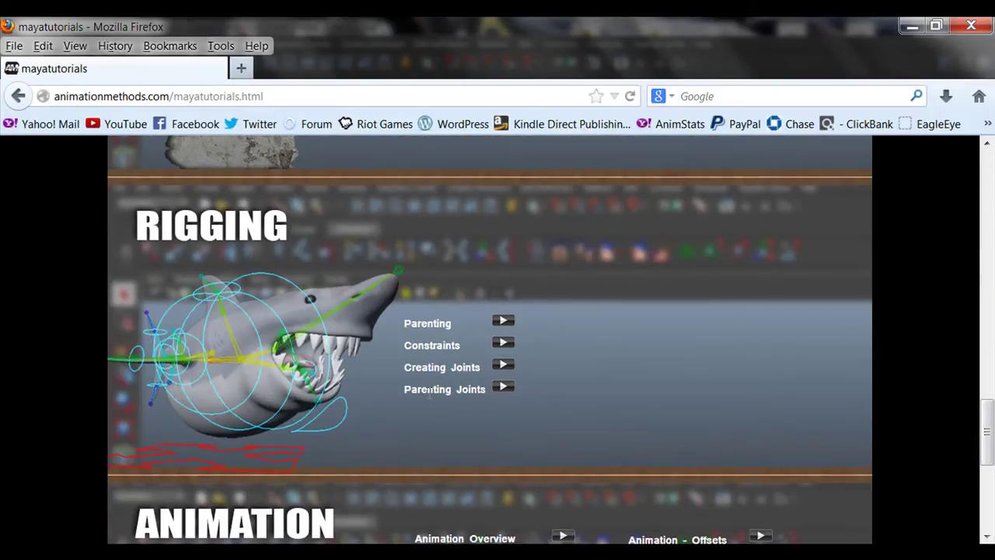
Step: Open the Parenting Joints video from the Rigging list, and close it
{"action": "left_click_drag", "start_coordinate": [406, 391], "coordinate": [482, 398]}
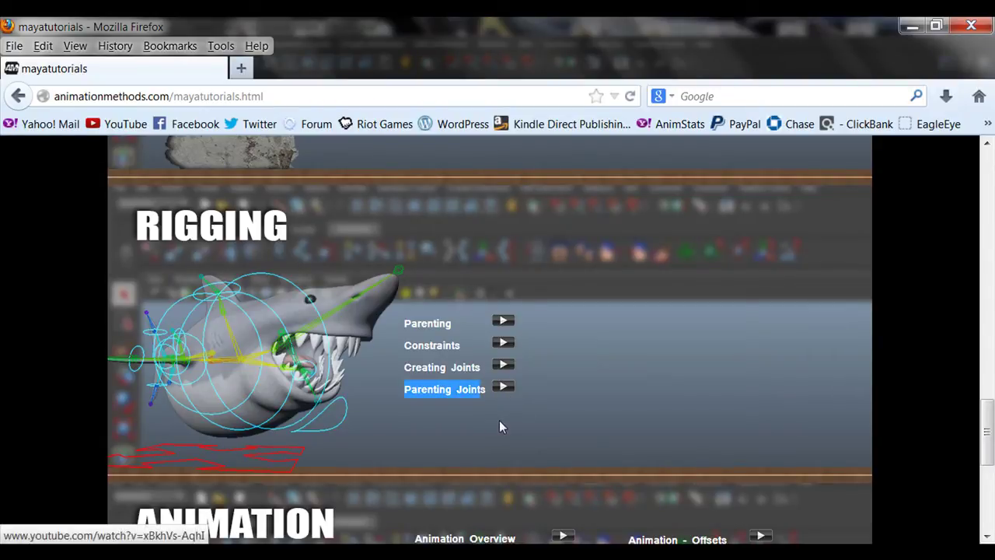
{"action": "left_click", "coordinate": [504, 388]}
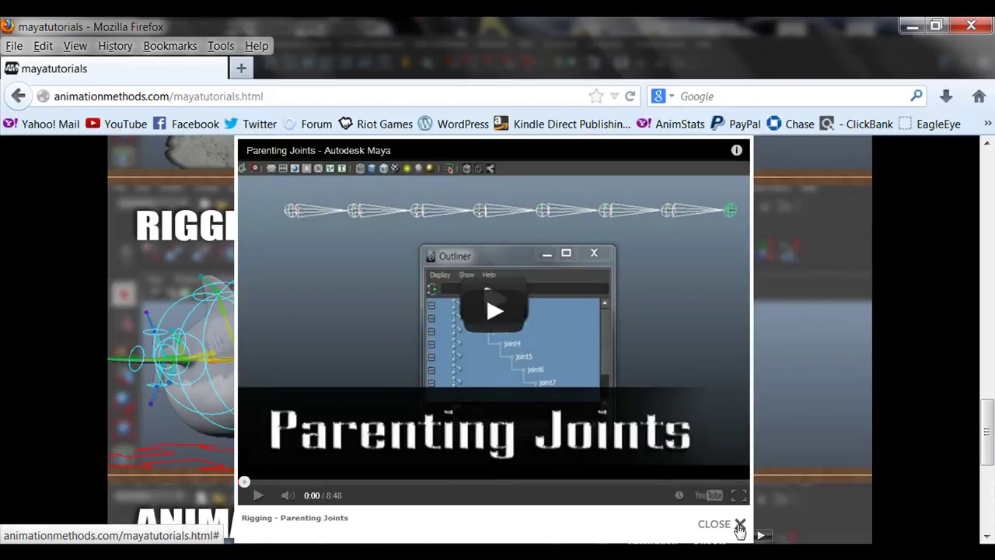
{"action": "left_click", "coordinate": [740, 525]}
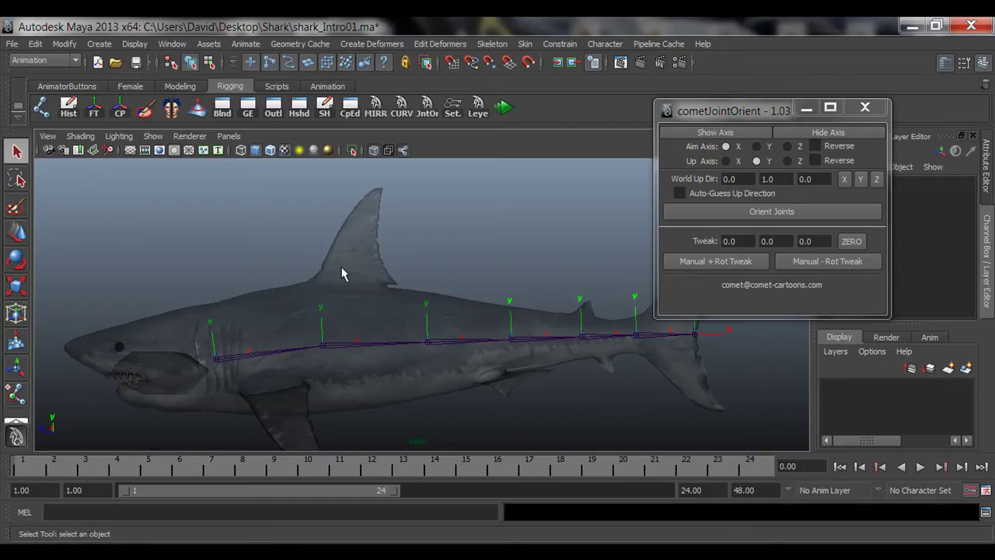
Step: Switch back to Maya and draw a separate three-joint chain through the dorsal fin, from its base to its tip
{"action": "middle_click_drag", "start_coordinate": [315, 299], "coordinate": [432, 310], "text": "alt"}
{"action": "mouse_move", "coordinate": [373, 311]}
{"action": "right_mouse_down", "text": "alt"}
{"action": "mouse_move", "coordinate": [427, 311]}
{"action": "mouse_move", "coordinate": [370, 304]}
{"action": "right_mouse_up", "text": "alt"}
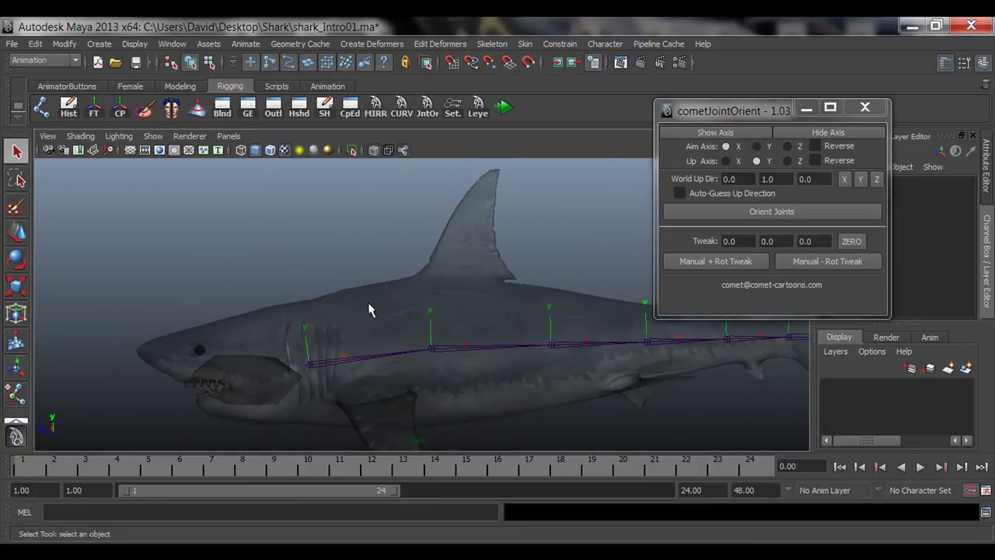
{"action": "left_click", "coordinate": [42, 106]}
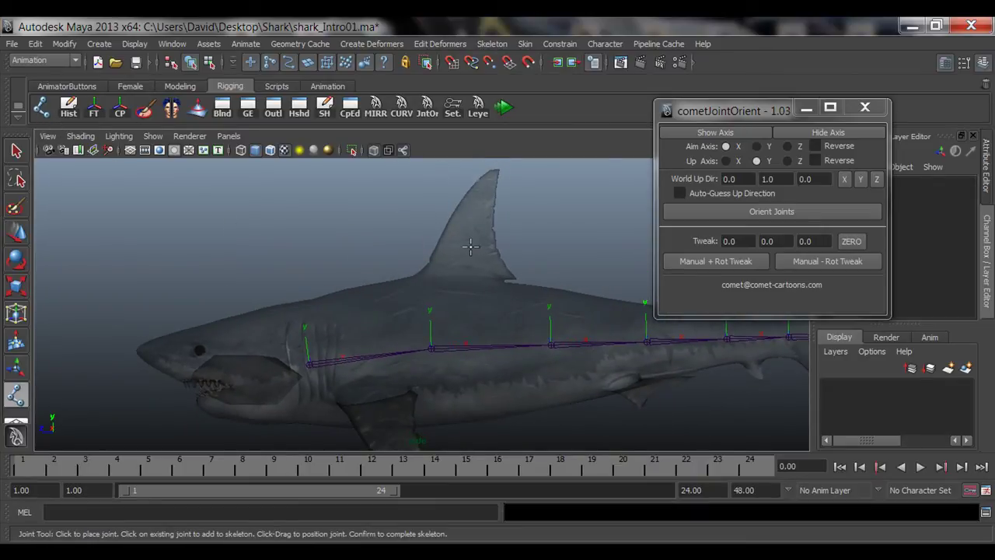
{"action": "middle_click_drag", "start_coordinate": [389, 242], "coordinate": [298, 278], "text": "alt"}
{"action": "right_click_drag", "start_coordinate": [298, 277], "coordinate": [351, 302], "text": "alt"}
{"action": "left_click_drag", "start_coordinate": [355, 307], "coordinate": [359, 303]}
{"action": "left_click_drag", "start_coordinate": [366, 245], "coordinate": [374, 237]}
{"action": "left_click_drag", "start_coordinate": [404, 171], "coordinate": [408, 169]}
{"action": "key", "text": "Return"}
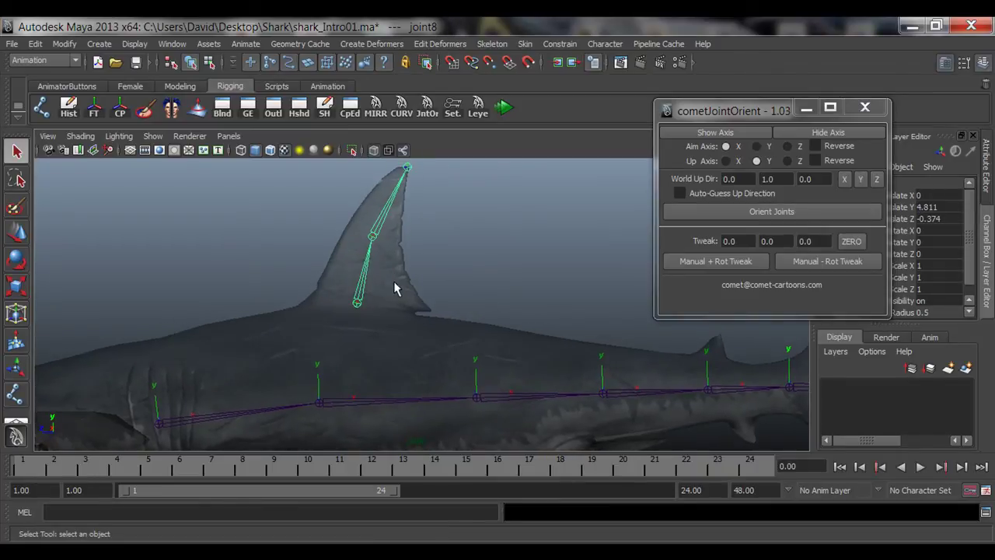
{"action": "left_click", "coordinate": [437, 264]}
{"action": "left_click_drag", "start_coordinate": [446, 304], "coordinate": [400, 304], "text": "alt"}
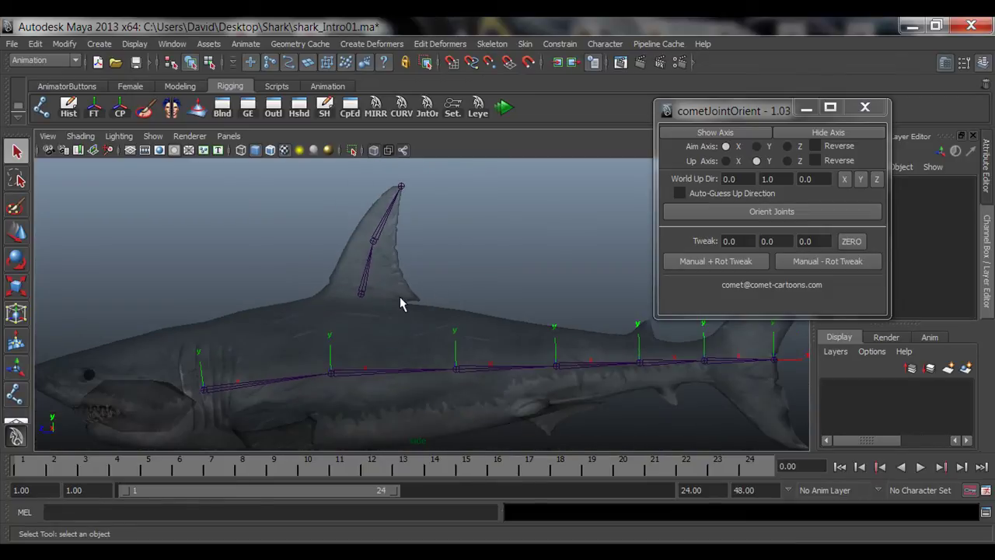
Step: Select the entire joint hierarchy under joint1 and hide the local axes of the spine joints
{"action": "left_click", "coordinate": [331, 377]}
{"action": "left_click_drag", "start_coordinate": [486, 395], "coordinate": [297, 360], "text": "alt"}
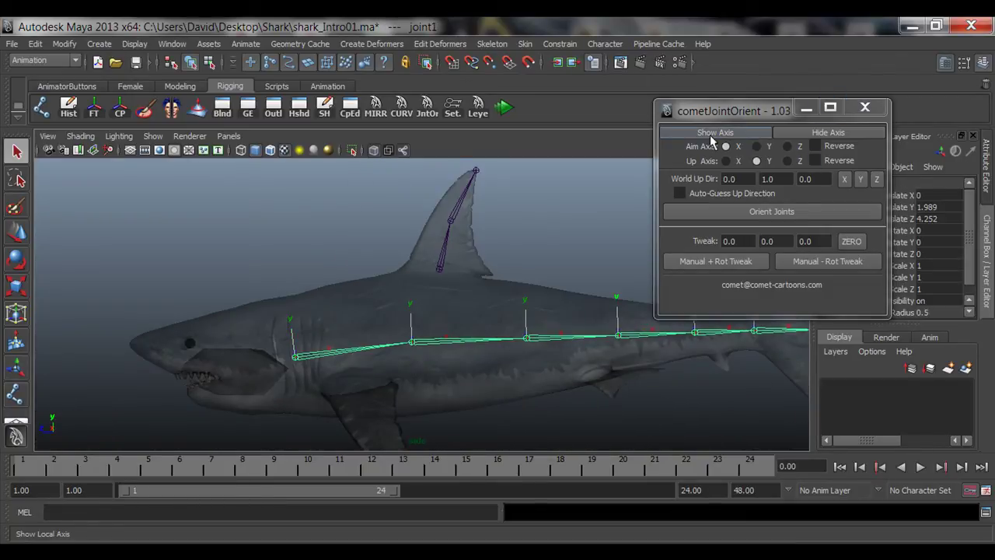
{"action": "right_click", "coordinate": [295, 360]}
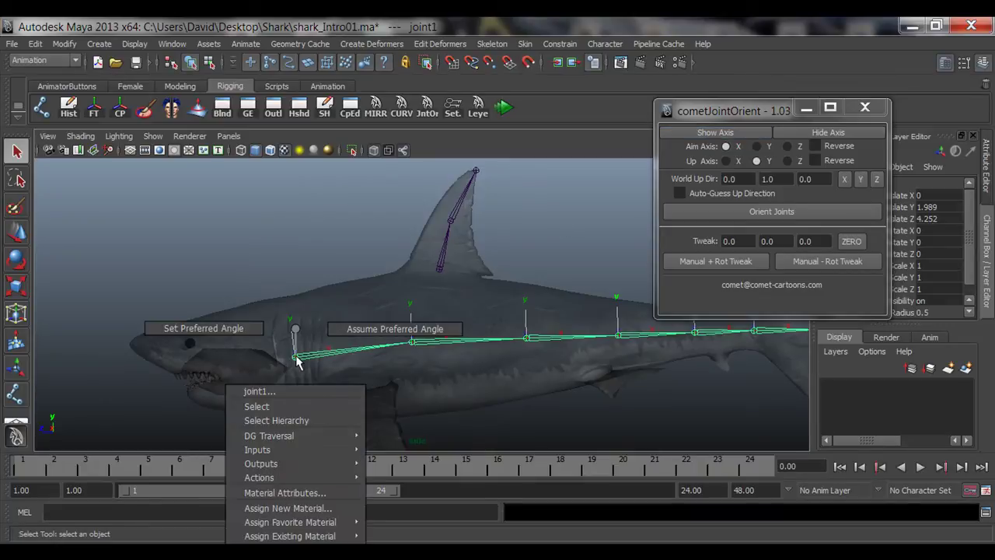
{"action": "left_click", "coordinate": [288, 418]}
{"action": "left_click", "coordinate": [822, 133]}
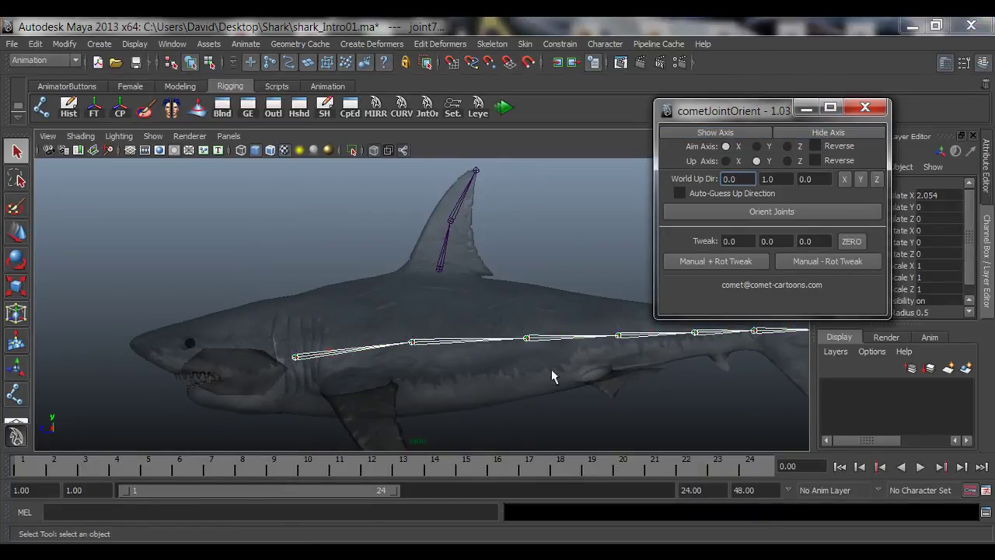
Step: Try moving the spine chain by its root, joint1, with the Move Tool, and undo the move
{"action": "scroll", "coordinate": [552, 376], "scroll_direction": "down", "scroll_amount": 4}
{"action": "key", "text": "w"}
{"action": "middle_click_drag", "start_coordinate": [353, 354], "coordinate": [306, 381], "text": "alt"}
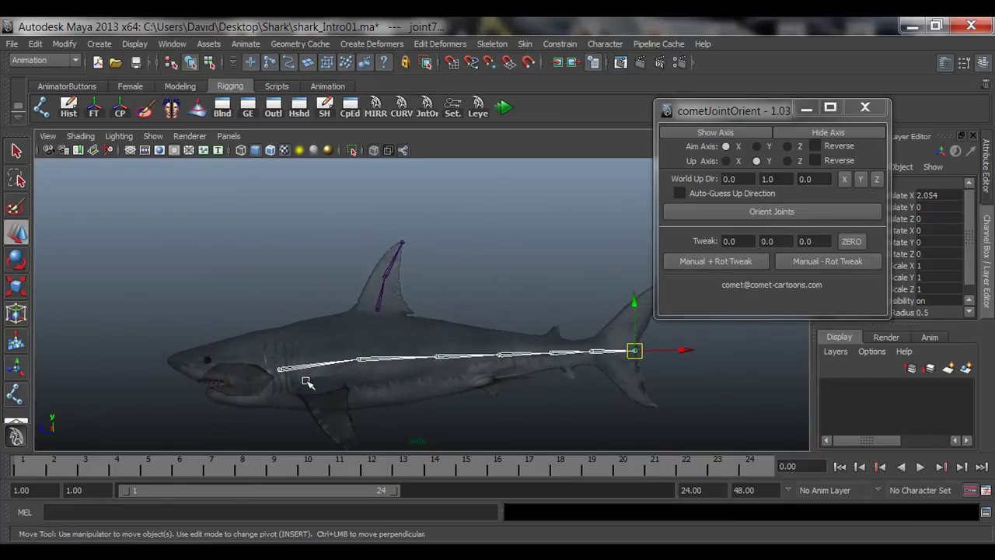
{"action": "left_click", "coordinate": [280, 370]}
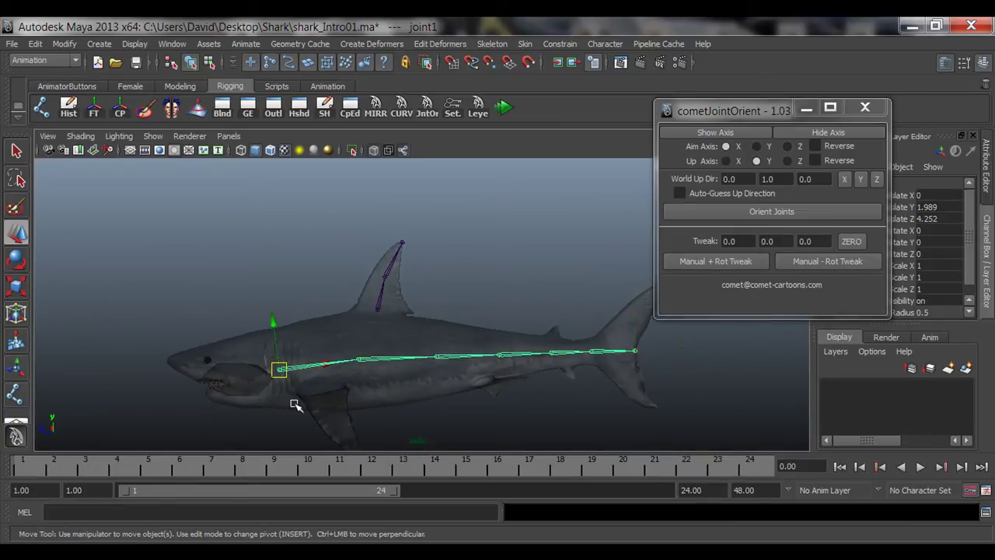
{"action": "middle_click_drag", "start_coordinate": [304, 398], "coordinate": [281, 359]}
{"action": "key", "text": "ctrl+z"}
Step: Compare the two separate chains by selecting the dorsal fin's root joint8 and the spine's root joint1
{"action": "left_click", "coordinate": [379, 309]}
{"action": "right_click_drag", "start_coordinate": [380, 311], "coordinate": [407, 316], "text": "alt"}
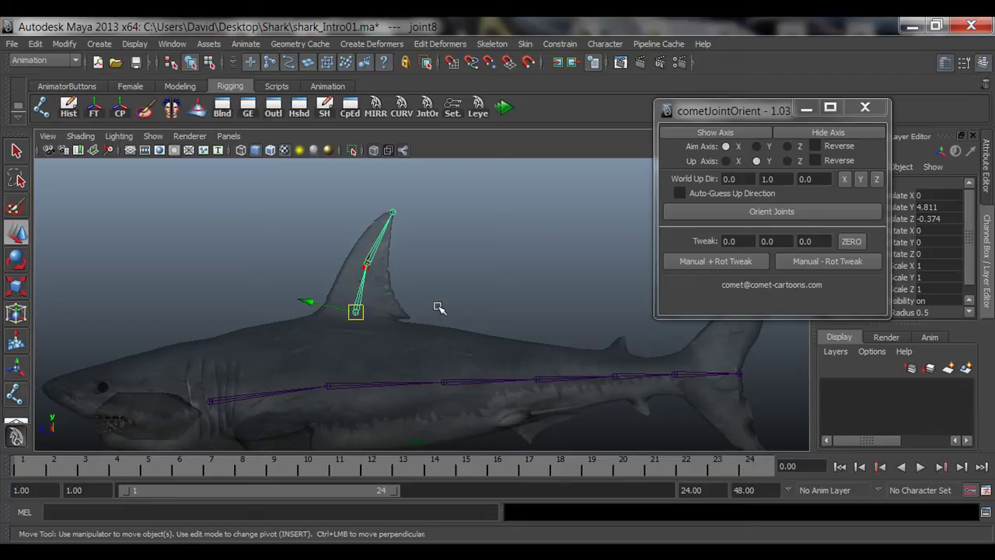
{"action": "left_click_drag", "start_coordinate": [417, 313], "coordinate": [251, 378], "text": "alt"}
{"action": "left_click", "coordinate": [247, 367]}
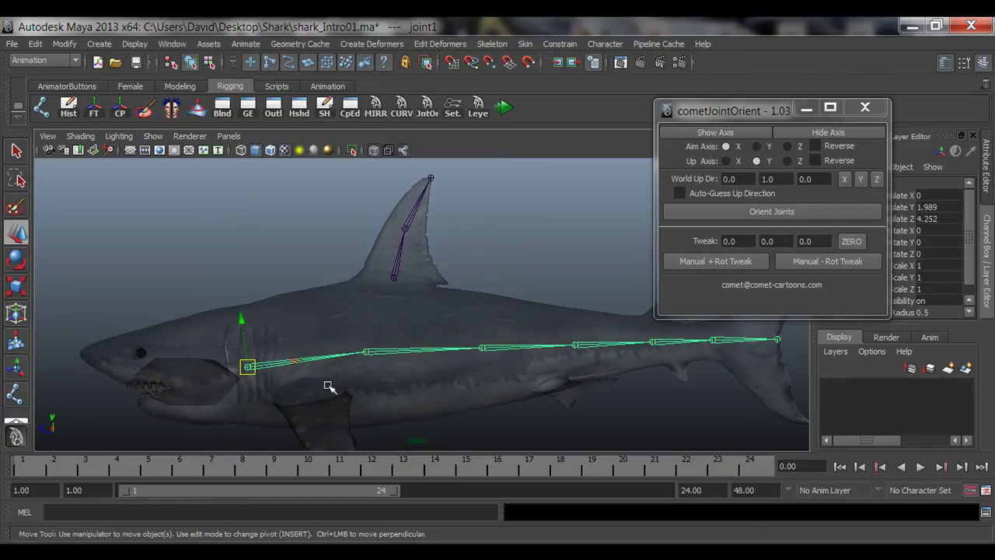
{"action": "left_click_drag", "start_coordinate": [329, 387], "coordinate": [318, 366], "text": "alt"}
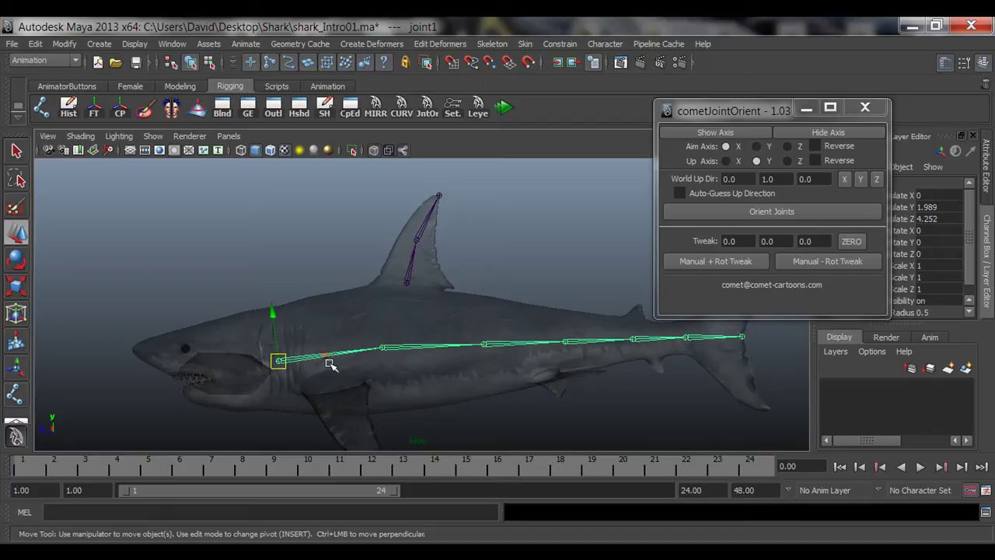
Step: Inspect the extent of the dorsal fin and spine chains by alternately selecting their root joints, ending on the spine's joint1
{"action": "key", "text": "q"}
{"action": "left_click_drag", "start_coordinate": [235, 284], "coordinate": [241, 395], "text": "alt"}
{"action": "left_click", "coordinate": [404, 283]}
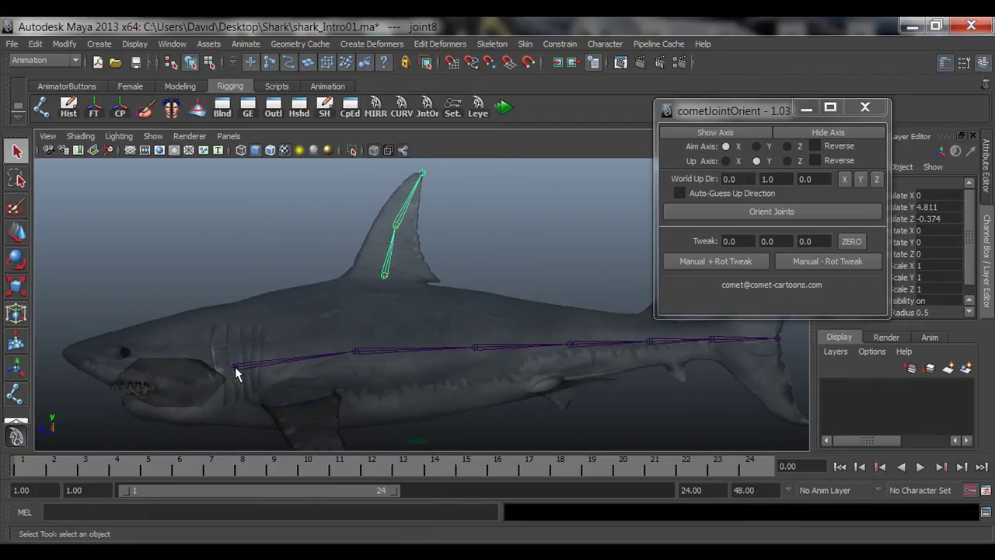
{"action": "left_click", "coordinate": [236, 369]}
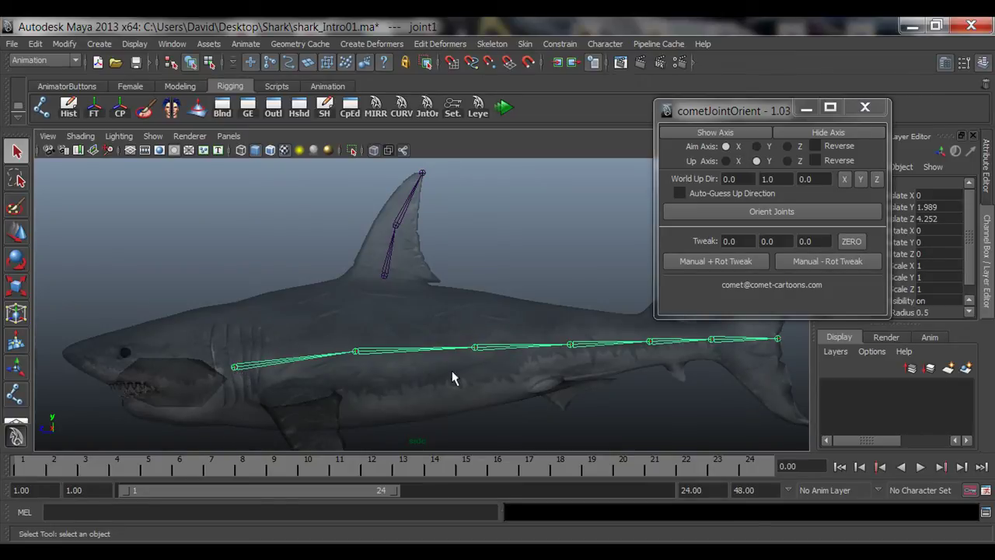
{"action": "middle_click_drag", "start_coordinate": [453, 377], "coordinate": [167, 386], "text": "alt"}
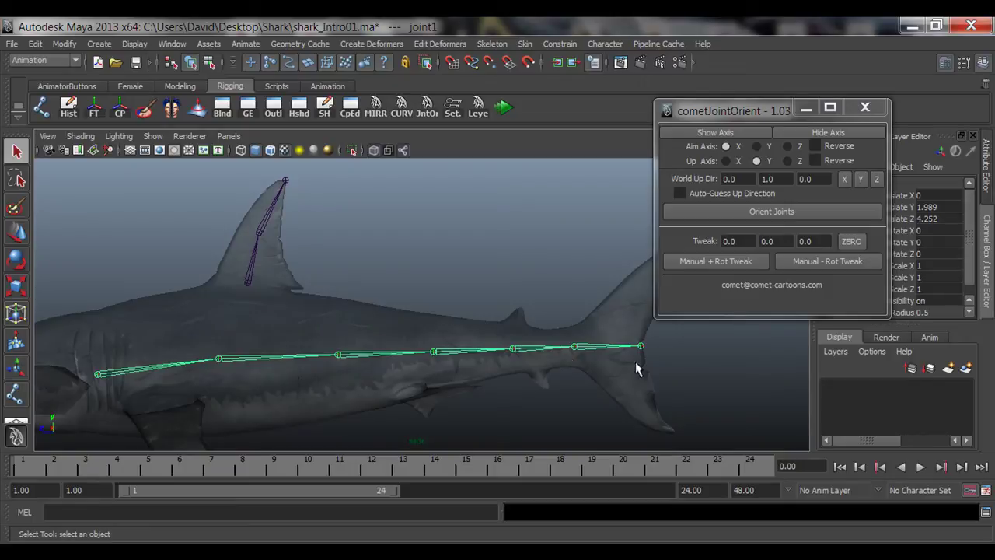
{"action": "middle_click_drag", "start_coordinate": [383, 369], "coordinate": [489, 372], "text": "alt"}
{"action": "left_click", "coordinate": [414, 294]}
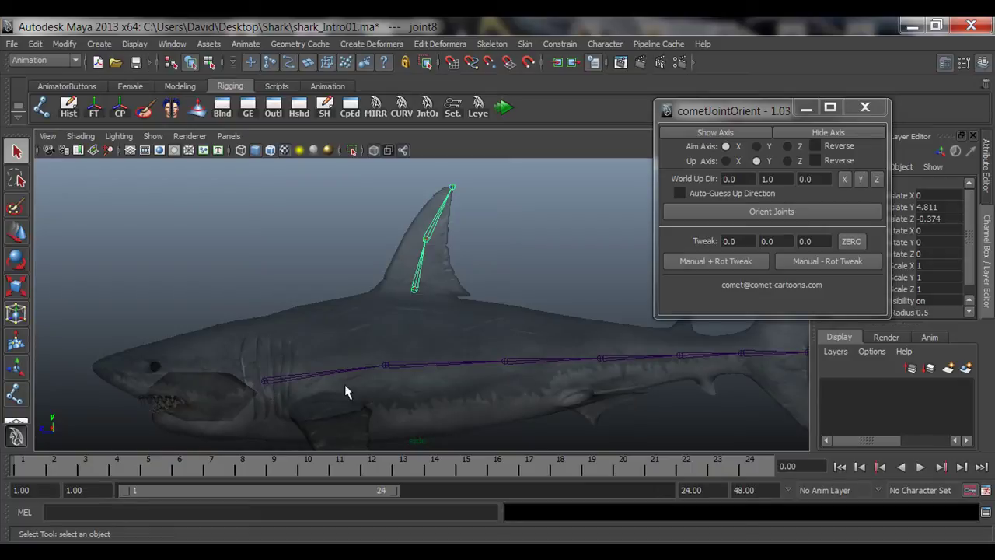
{"action": "scroll", "coordinate": [394, 361], "scroll_direction": "up", "scroll_amount": 2}
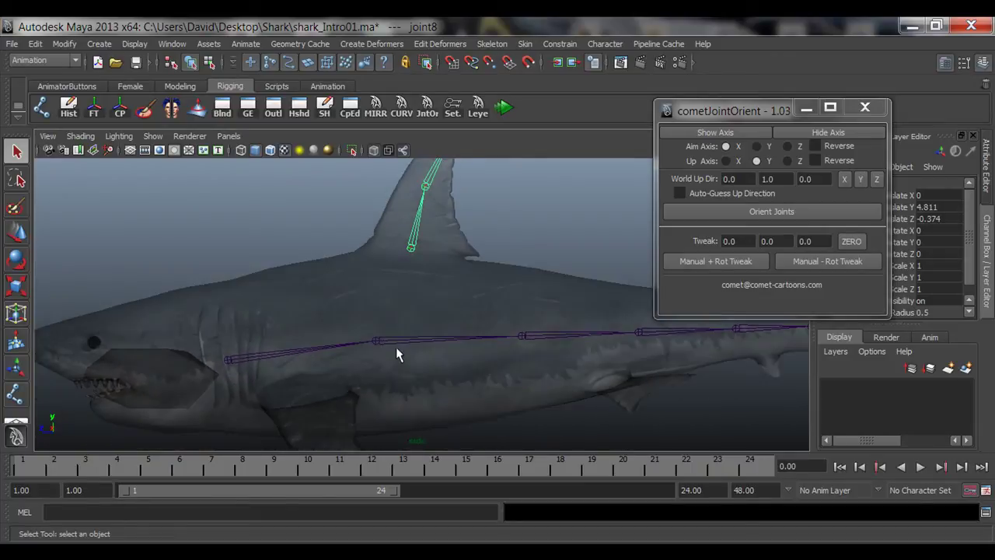
{"action": "left_click", "coordinate": [225, 360]}
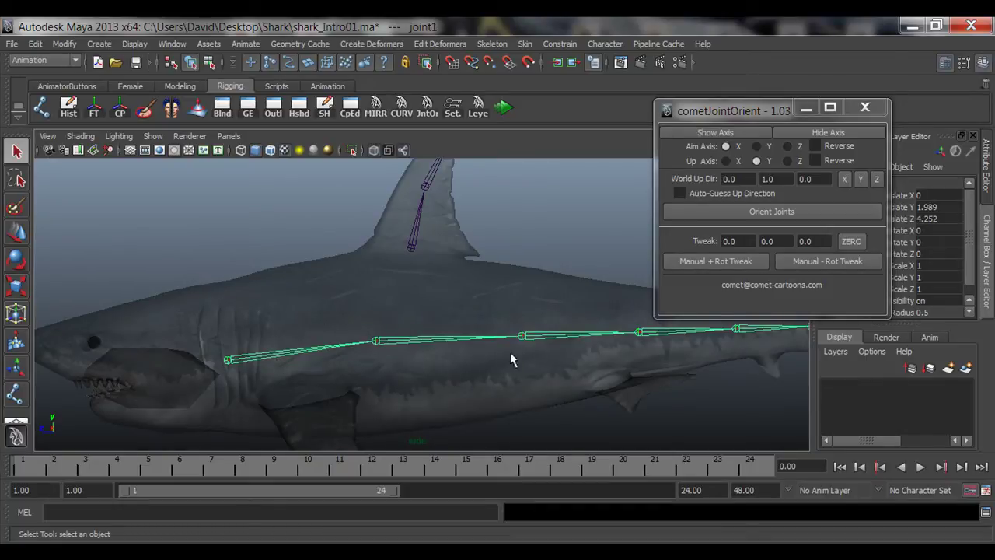
{"action": "left_click_drag", "start_coordinate": [509, 352], "coordinate": [402, 357], "text": "alt"}
{"action": "scroll", "coordinate": [462, 363], "scroll_direction": "down", "scroll_amount": 2}
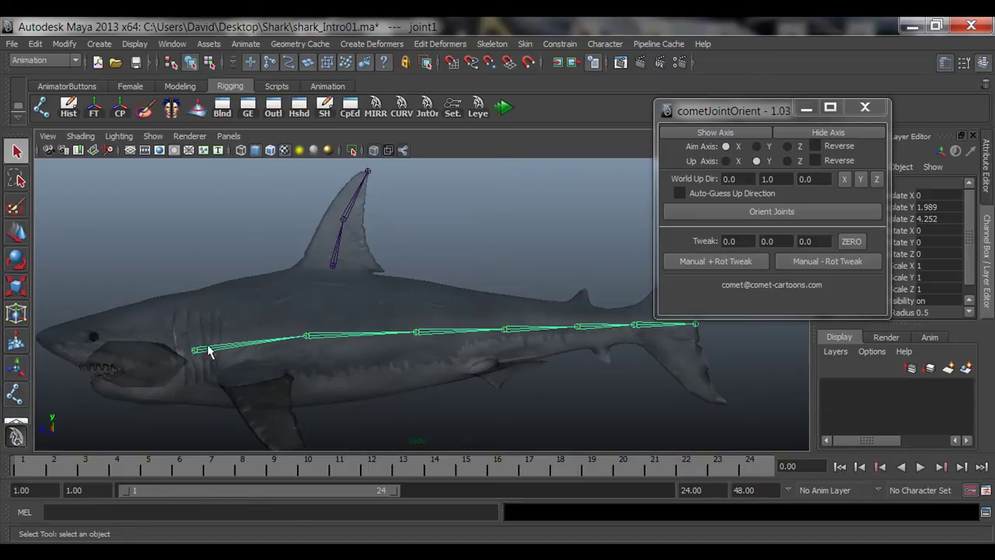
{"action": "middle_click_drag", "start_coordinate": [288, 355], "coordinate": [326, 362], "text": "alt"}
{"action": "right_click_drag", "start_coordinate": [327, 362], "coordinate": [382, 370], "text": "alt"}
Step: Parent the dorsal fin's root joint8 to the second spine joint, joint2, and clear the selection
{"action": "left_click", "coordinate": [332, 351]}
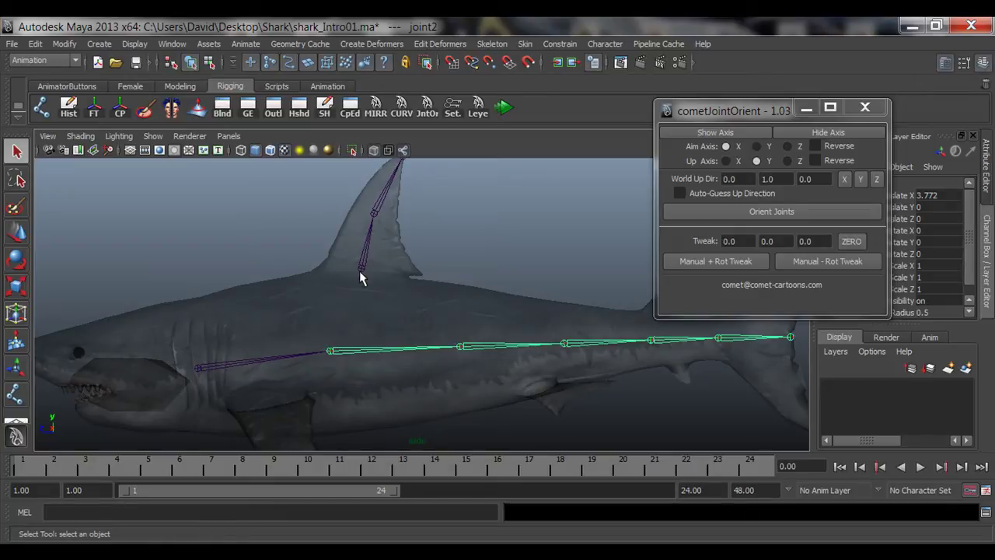
{"action": "left_click", "coordinate": [361, 270]}
{"action": "left_click", "coordinate": [330, 351]}
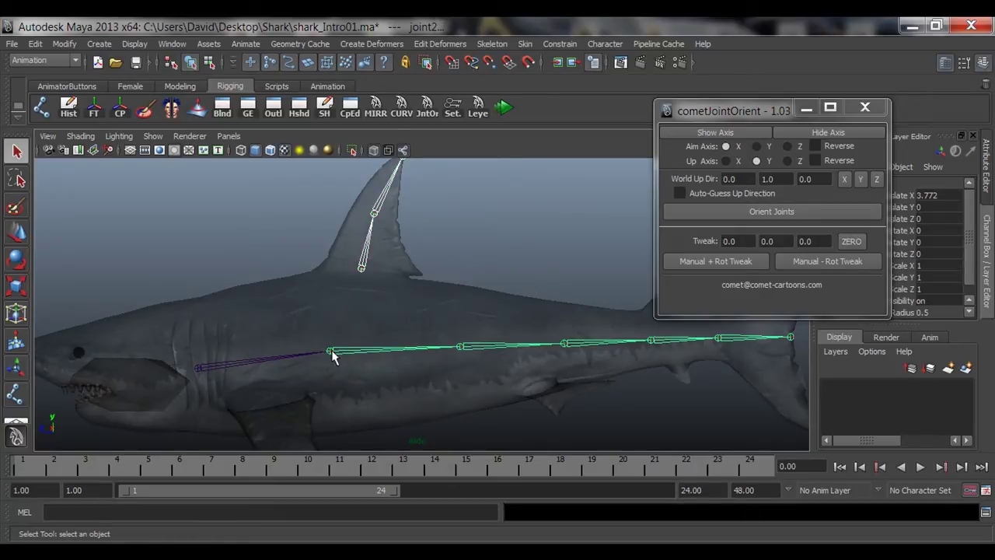
{"action": "key", "text": "p"}
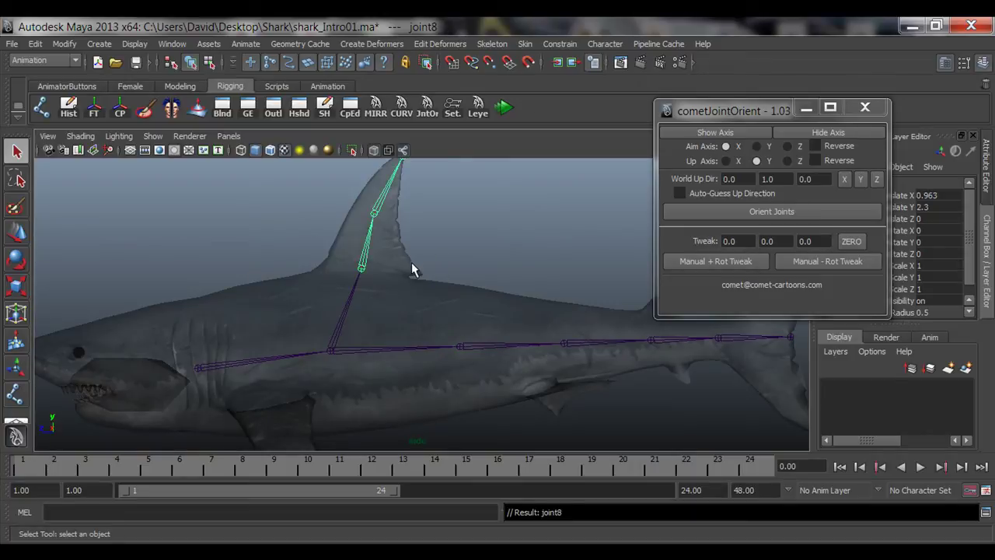
{"action": "right_click_drag", "start_coordinate": [433, 236], "coordinate": [508, 307], "text": "alt"}
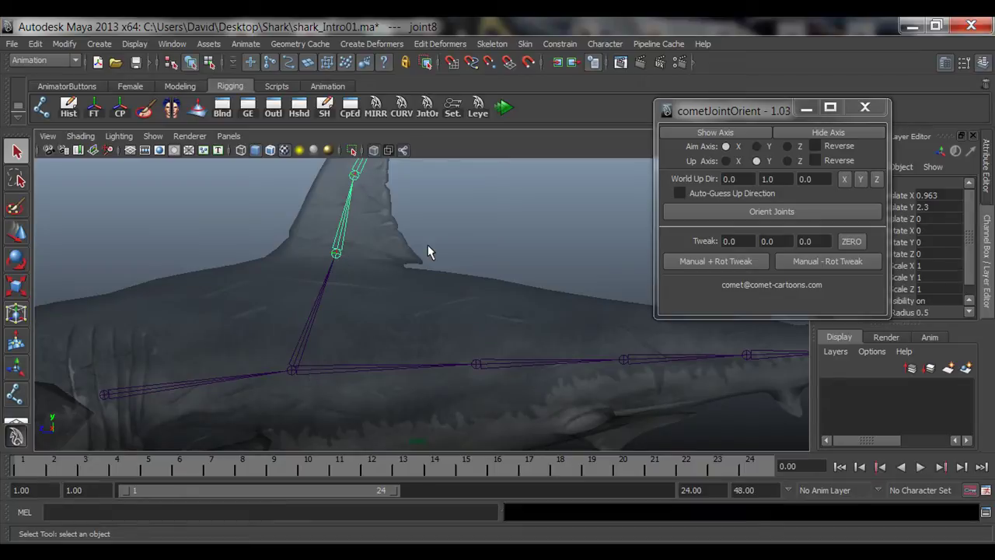
{"action": "left_click", "coordinate": [515, 288]}
Step: Test moving the combined skeleton by its root, joint1, with the Move Tool, and undo the move
{"action": "right_click_drag", "start_coordinate": [515, 288], "coordinate": [345, 304], "text": "alt"}
{"action": "middle_click_drag", "start_coordinate": [345, 304], "coordinate": [365, 270], "text": "alt"}
{"action": "left_click_drag", "start_coordinate": [333, 327], "coordinate": [338, 329], "text": "alt"}
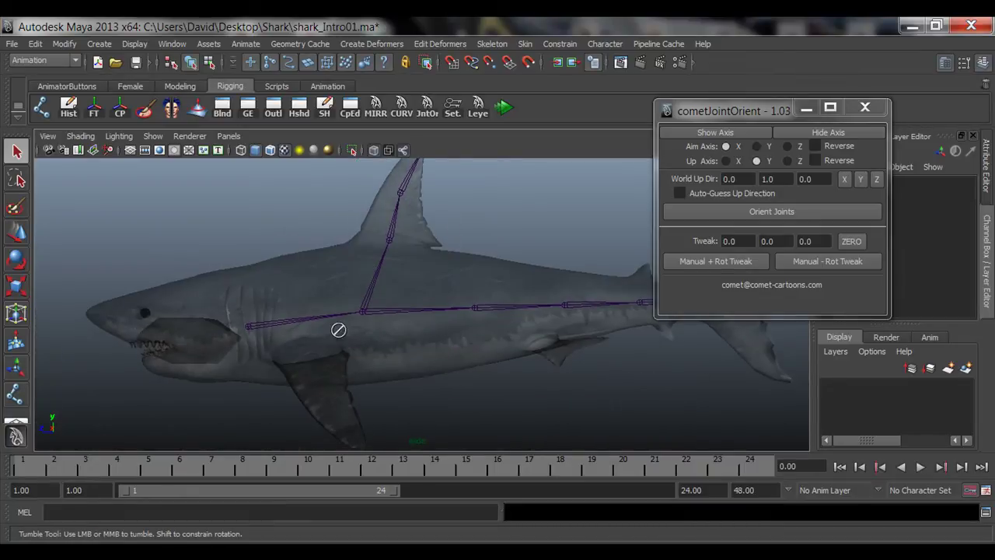
{"action": "left_click", "coordinate": [249, 325]}
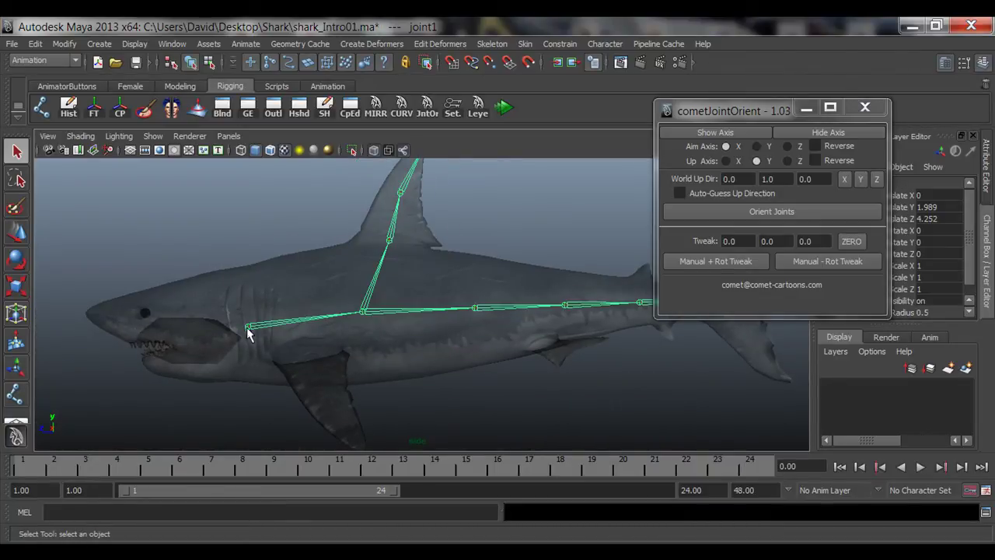
{"action": "middle_click_drag", "start_coordinate": [473, 349], "coordinate": [356, 418], "text": "alt"}
{"action": "right_click_drag", "start_coordinate": [356, 418], "coordinate": [327, 354], "text": "alt"}
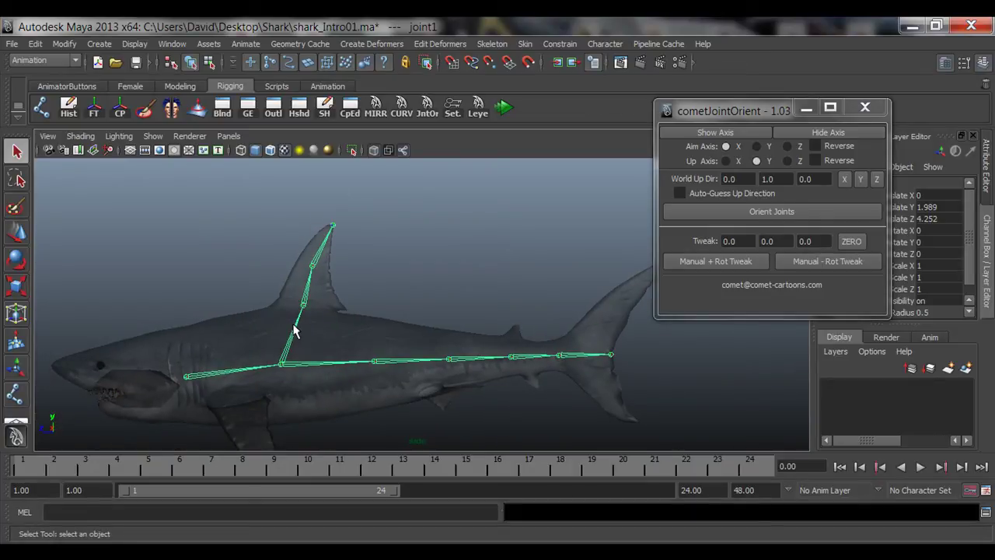
{"action": "key", "text": "w"}
{"action": "left_click_drag", "start_coordinate": [187, 376], "coordinate": [118, 315]}
{"action": "key", "text": "ctrl+z"}
Step: Deselect the skeleton and examine the dorsal fin's connection to the spine and the pectoral fin area
{"action": "middle_click_drag", "start_coordinate": [215, 340], "coordinate": [263, 303], "text": "alt"}
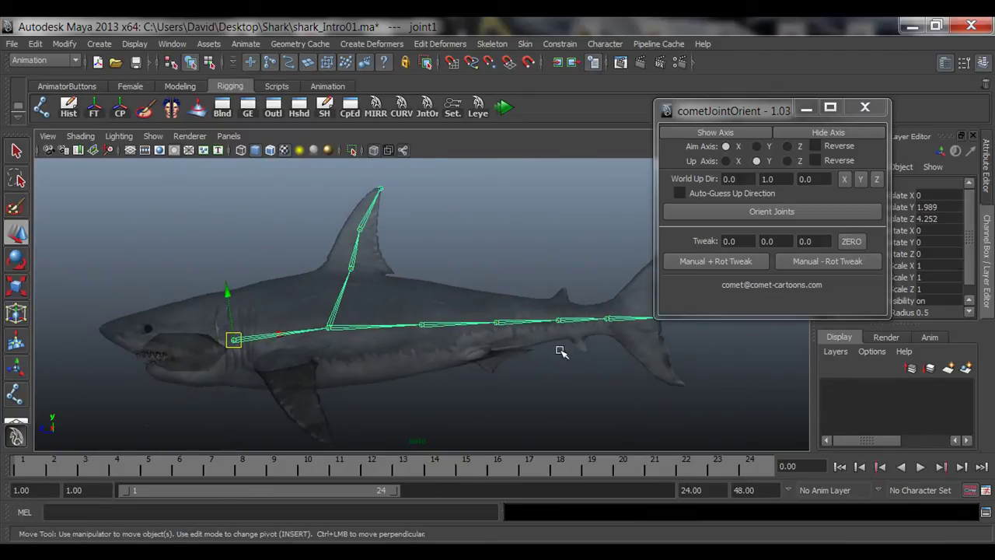
{"action": "middle_click_drag", "start_coordinate": [559, 350], "coordinate": [536, 343], "text": "alt"}
{"action": "right_click_drag", "start_coordinate": [160, 303], "coordinate": [233, 293], "text": "alt"}
{"action": "middle_click_drag", "start_coordinate": [233, 293], "coordinate": [280, 339], "text": "alt"}
{"action": "left_click", "coordinate": [508, 247]}
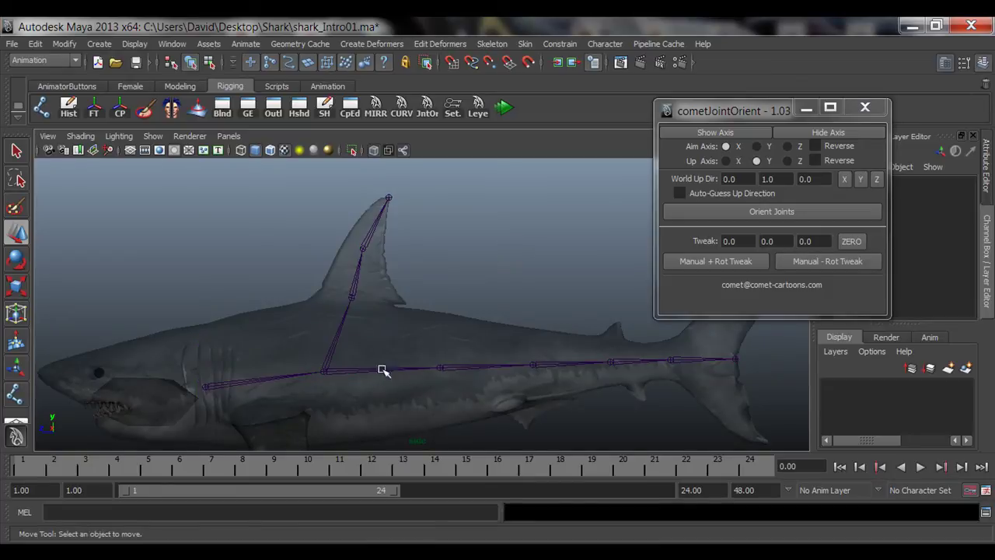
{"action": "left_click_drag", "start_coordinate": [383, 370], "coordinate": [360, 279], "text": "alt"}
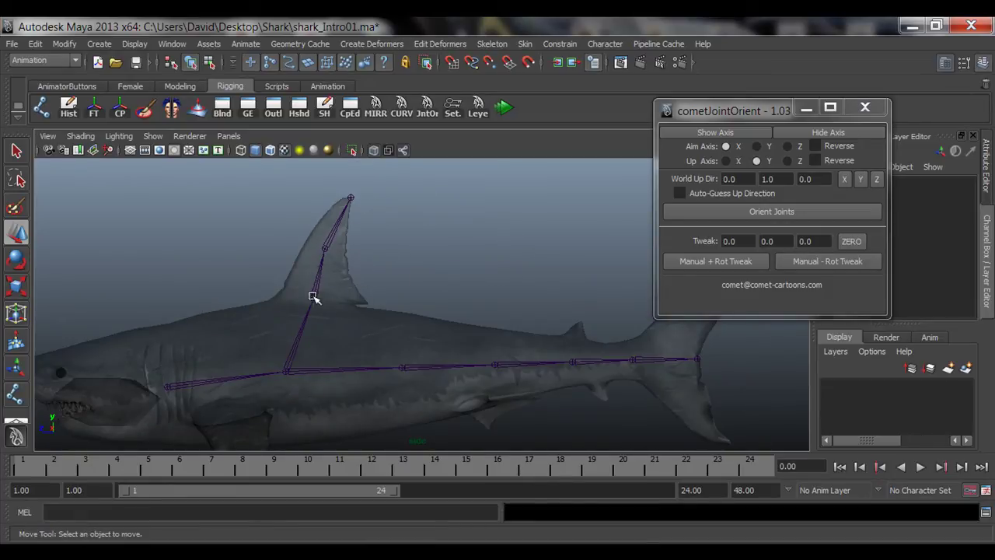
{"action": "left_click_drag", "start_coordinate": [368, 370], "coordinate": [286, 310], "text": "alt"}
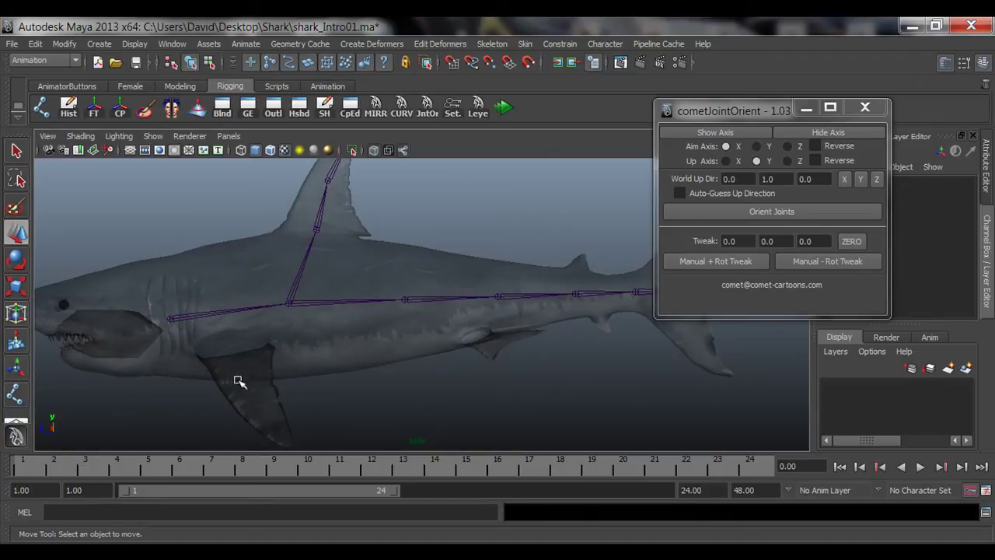
Step: Draw a separate three-joint chain through the upper lobe of the tail fin, from its base to its tip
{"action": "left_click_drag", "start_coordinate": [239, 381], "coordinate": [398, 217], "text": "alt"}
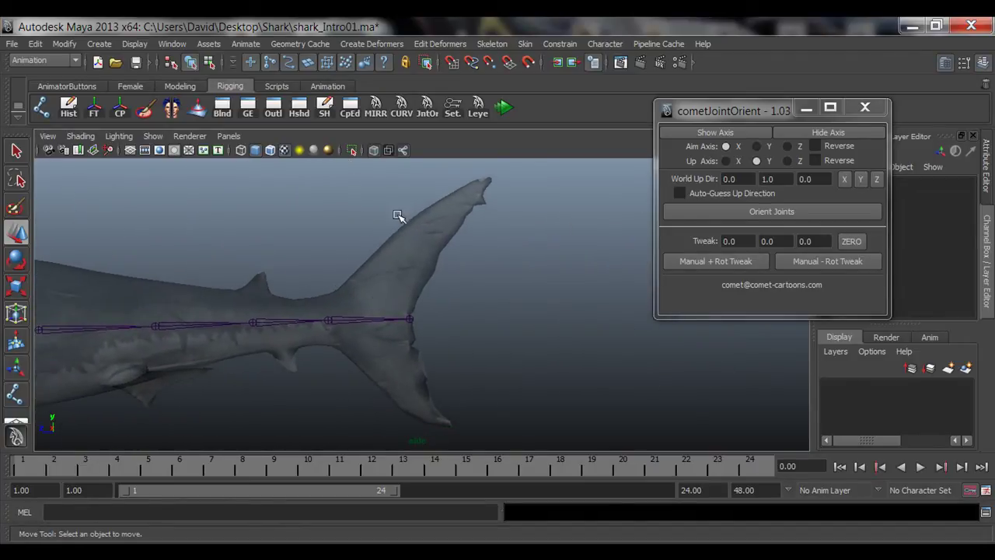
{"action": "left_click_drag", "start_coordinate": [355, 271], "coordinate": [344, 282], "text": "alt"}
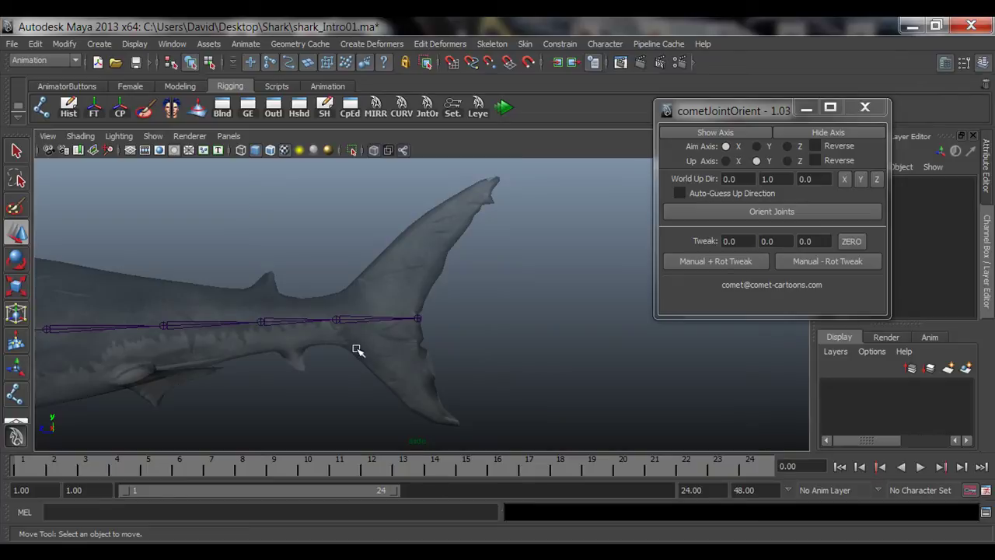
{"action": "left_click", "coordinate": [41, 107]}
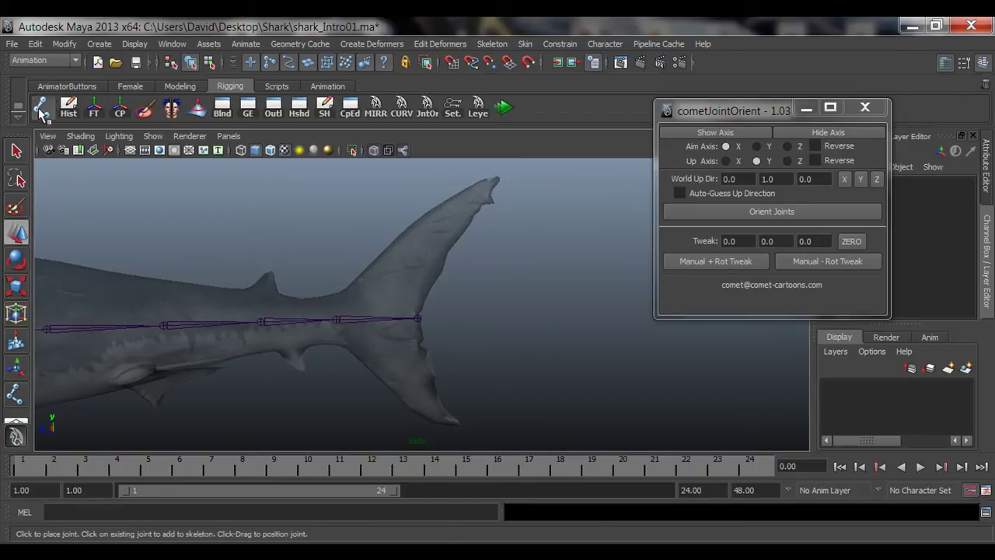
{"action": "left_click", "coordinate": [353, 290]}
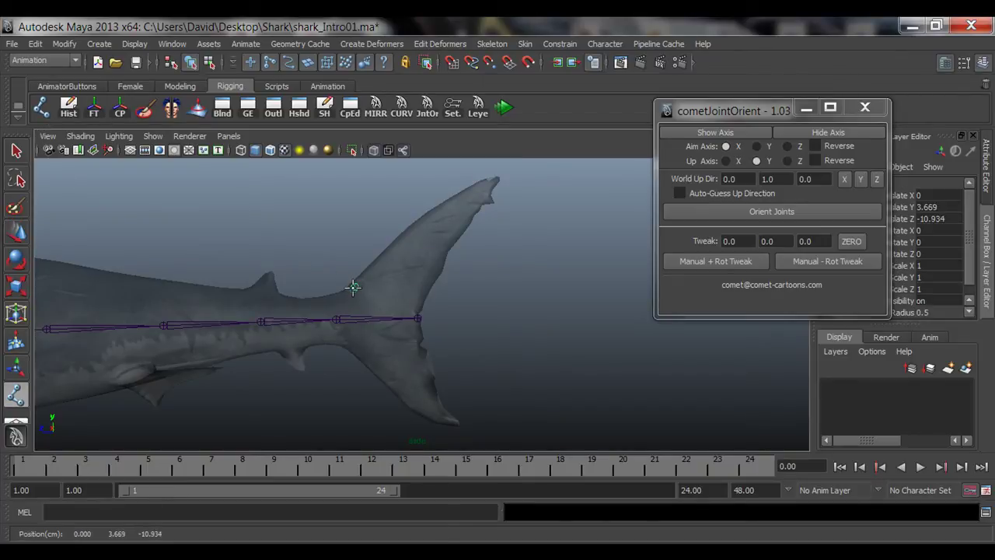
{"action": "left_click_drag", "start_coordinate": [389, 286], "coordinate": [382, 288]}
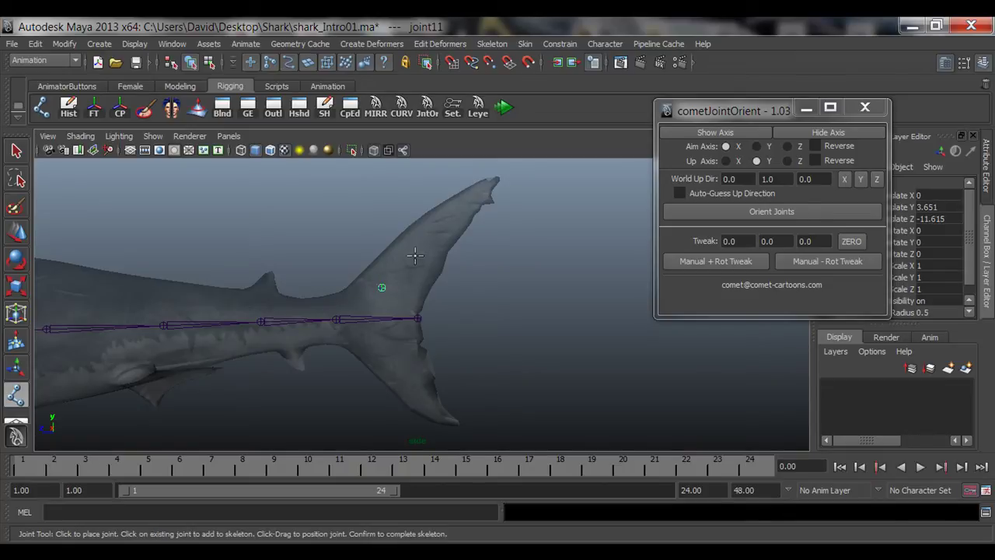
{"action": "mouse_move", "coordinate": [433, 231]}
{"action": "left_mouse_down"}
{"action": "mouse_move", "coordinate": [419, 229]}
{"action": "mouse_move", "coordinate": [430, 231]}
{"action": "left_mouse_up"}
{"action": "left_click", "coordinate": [498, 178]}
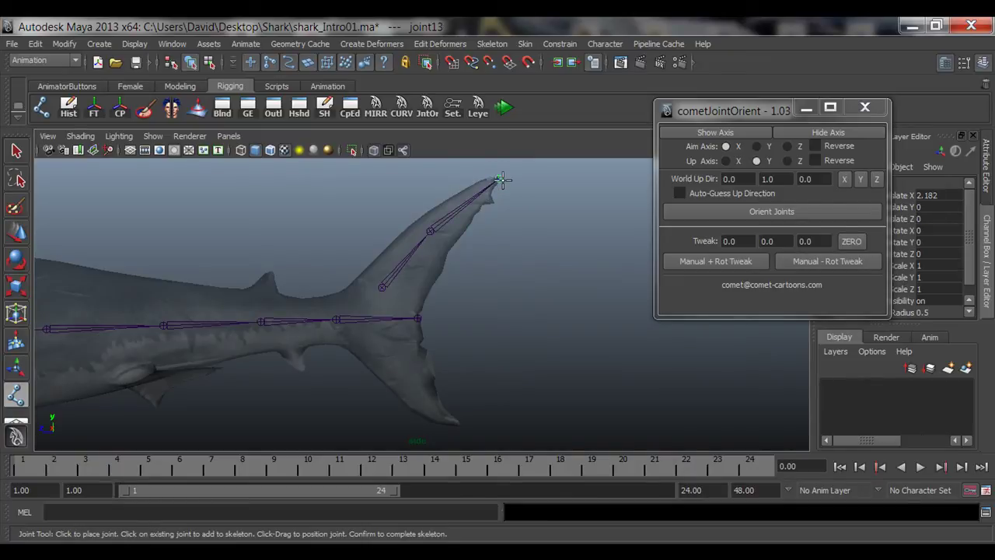
{"action": "key", "text": "Return"}
{"action": "key", "text": "q"}
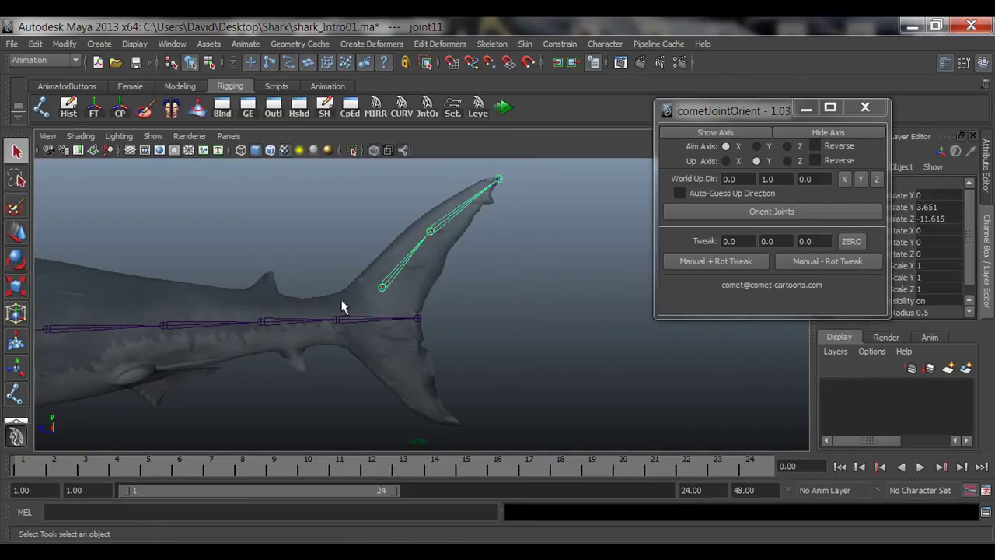
Step: Select the upper tail fin's joint hierarchy, show its local axes and orient the joints with X aim and Y up
{"action": "right_click_drag", "start_coordinate": [381, 289], "coordinate": [367, 382]}
{"action": "scroll", "coordinate": [367, 377], "scroll_direction": "up", "scroll_amount": 3}
{"action": "left_click", "coordinate": [722, 139]}
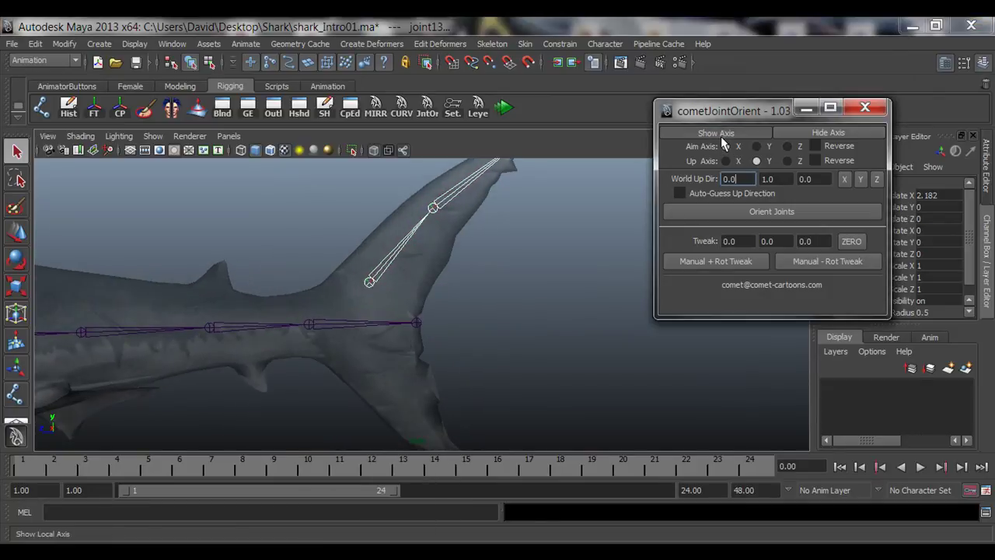
{"action": "middle_click_drag", "start_coordinate": [369, 306], "coordinate": [366, 354], "text": "alt"}
{"action": "scroll", "coordinate": [374, 365], "scroll_direction": "up", "scroll_amount": 2}
{"action": "middle_click_drag", "start_coordinate": [472, 295], "coordinate": [415, 357], "text": "alt"}
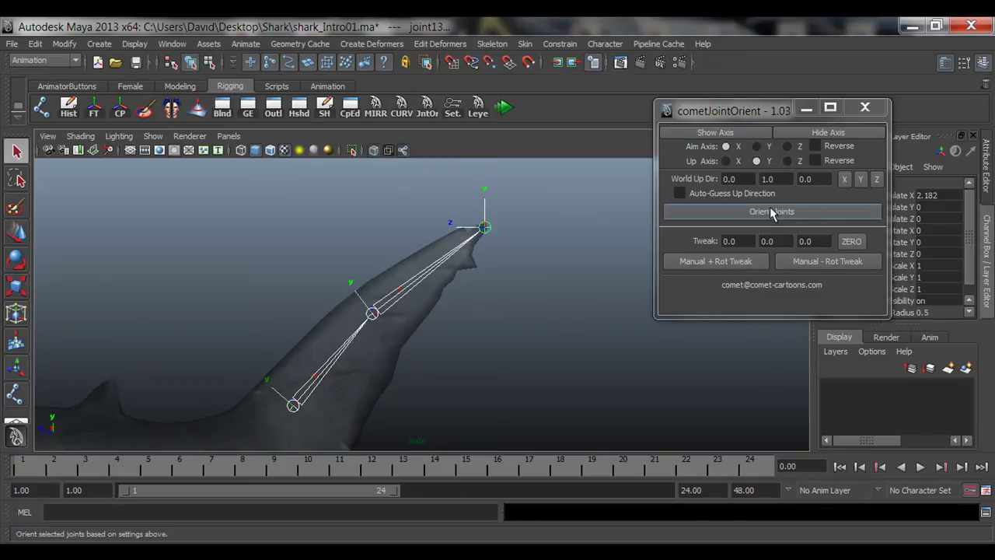
{"action": "left_click", "coordinate": [777, 213]}
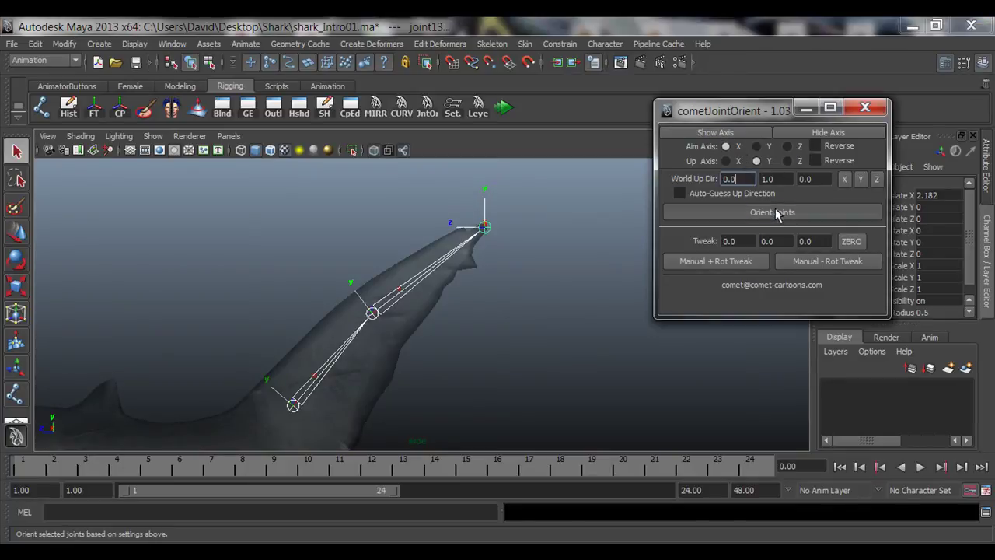
{"action": "middle_click_drag", "start_coordinate": [444, 368], "coordinate": [461, 310], "text": "alt"}
{"action": "scroll", "coordinate": [474, 313], "scroll_direction": "down", "scroll_amount": 4}
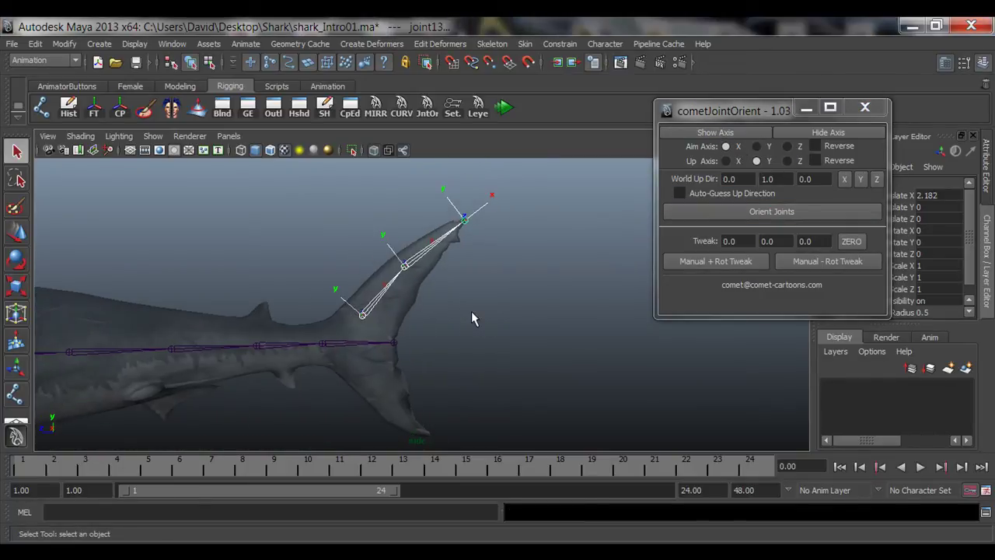
Step: Select the dorsal fin's joint hierarchy from joint8 down and show its local axes
{"action": "left_click_drag", "start_coordinate": [471, 311], "coordinate": [247, 292], "text": "alt"}
{"action": "left_click", "coordinate": [285, 299]}
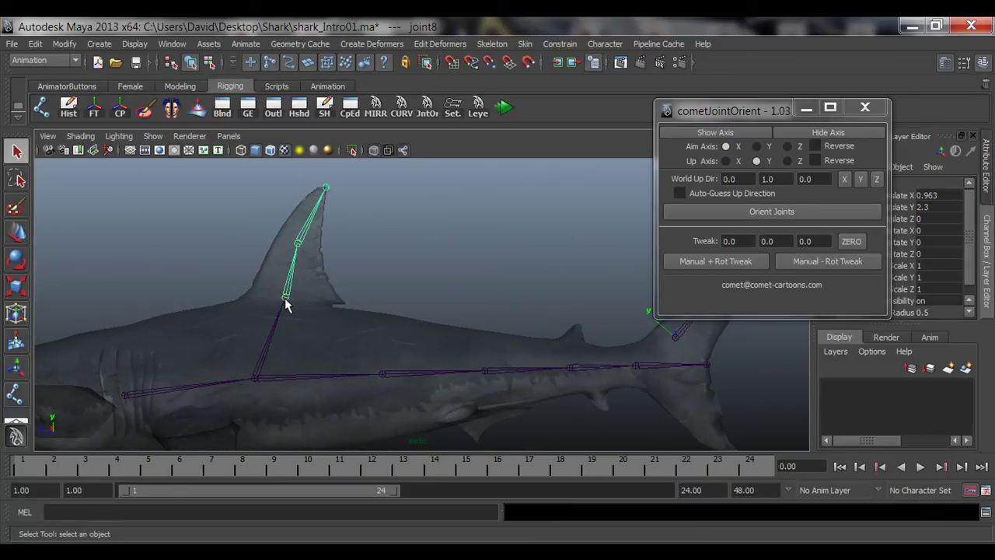
{"action": "right_click_drag", "start_coordinate": [287, 303], "coordinate": [291, 386]}
{"action": "left_click", "coordinate": [733, 133]}
{"action": "left_click", "coordinate": [733, 133]}
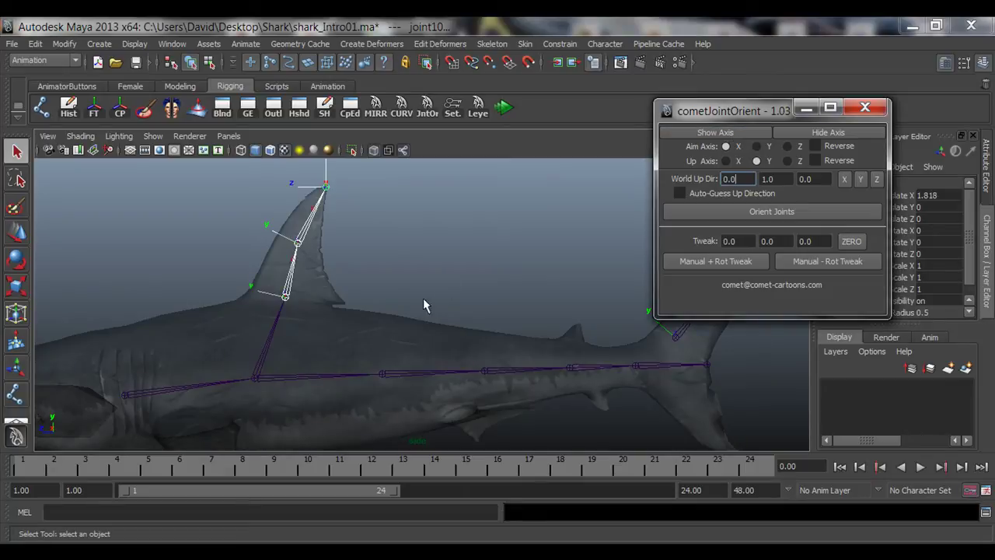
{"action": "middle_click_drag", "start_coordinate": [341, 226], "coordinate": [364, 276], "text": "alt"}
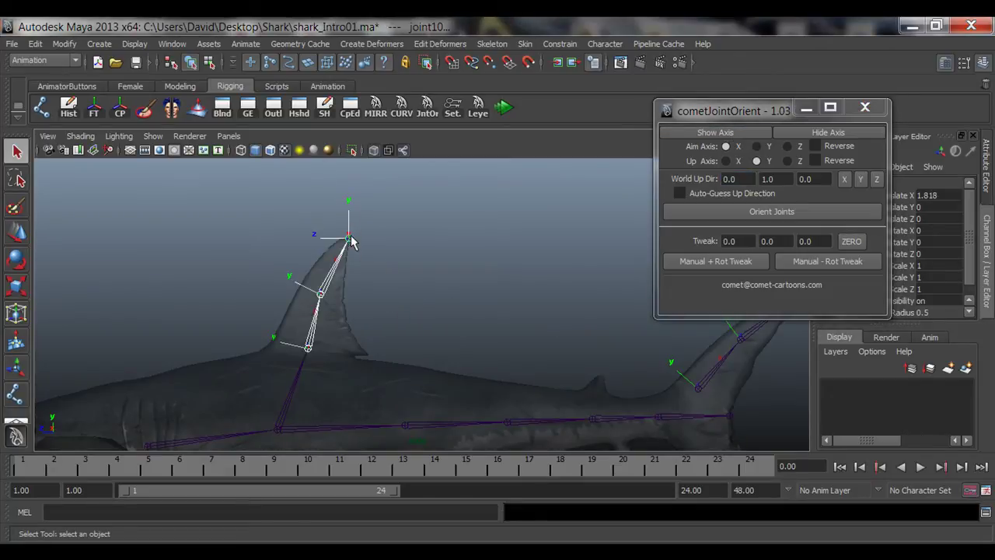
{"action": "right_click_drag", "start_coordinate": [358, 242], "coordinate": [488, 295], "text": "alt"}
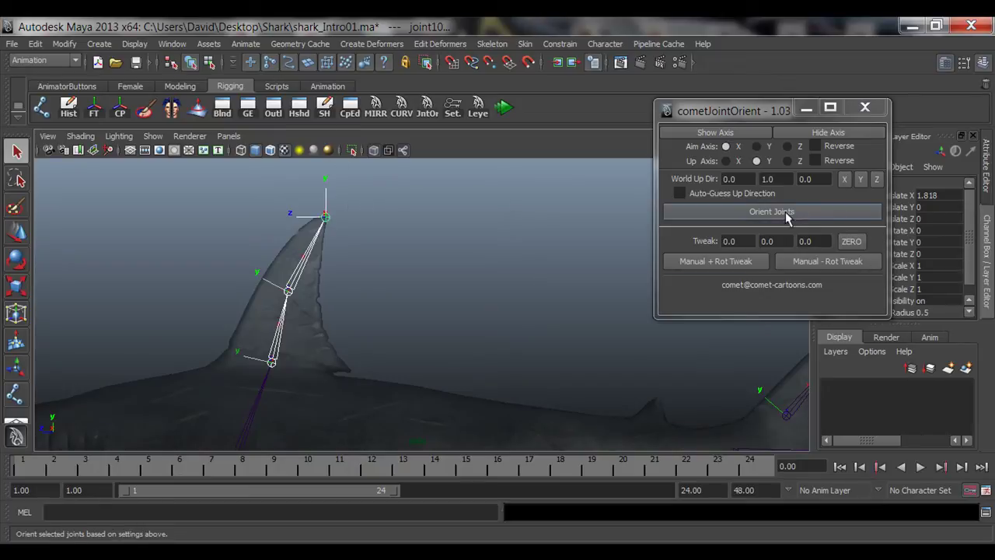
Step: Orient the dorsal fin joints with X aim and Y up, and hide their local axes
{"action": "left_click", "coordinate": [768, 212]}
{"action": "left_click_drag", "start_coordinate": [337, 313], "coordinate": [533, 285], "text": "alt"}
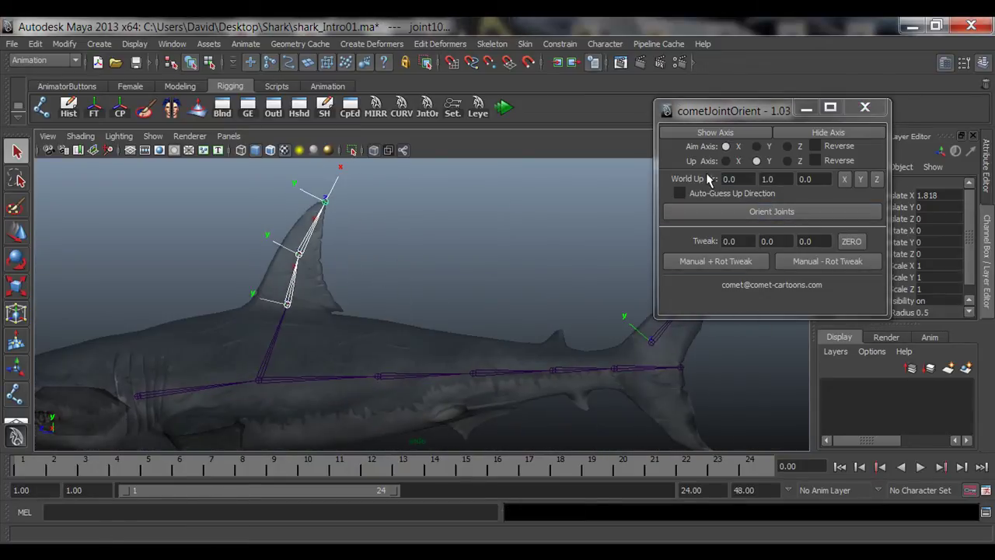
{"action": "left_click", "coordinate": [806, 132]}
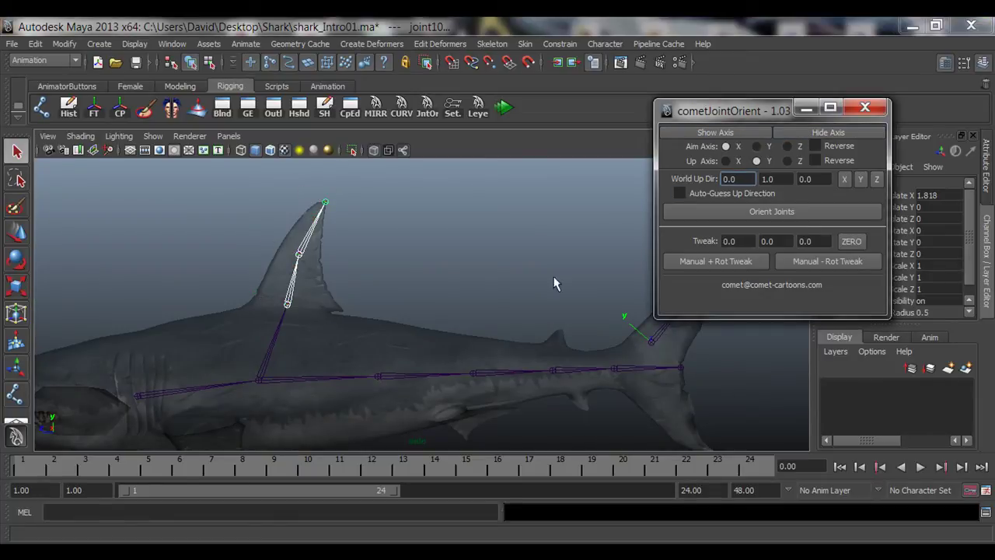
Step: Select the upper tail fin's whole joint hierarchy and hide its local axes
{"action": "middle_click_drag", "start_coordinate": [709, 326], "coordinate": [452, 323], "text": "alt"}
{"action": "left_click", "coordinate": [391, 344]}
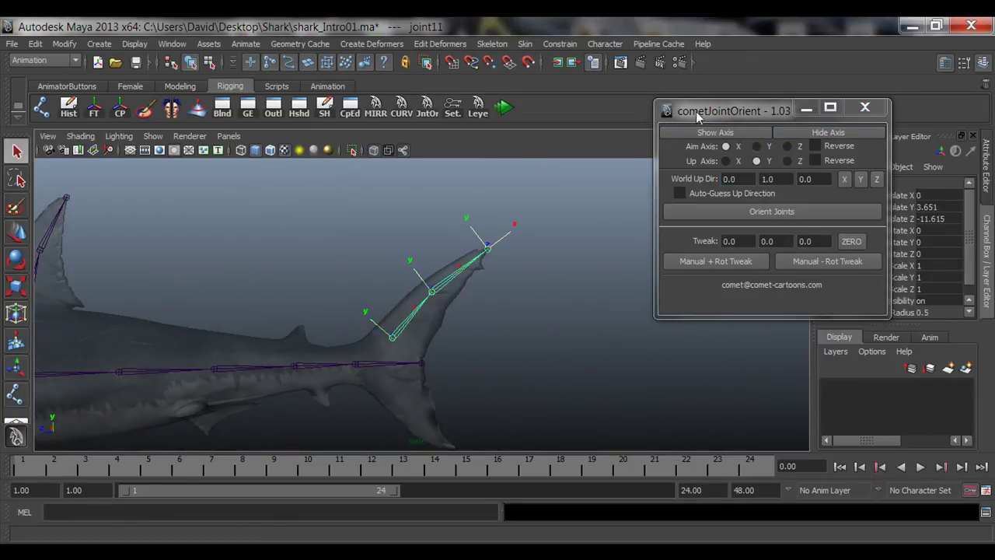
{"action": "left_click", "coordinate": [802, 134]}
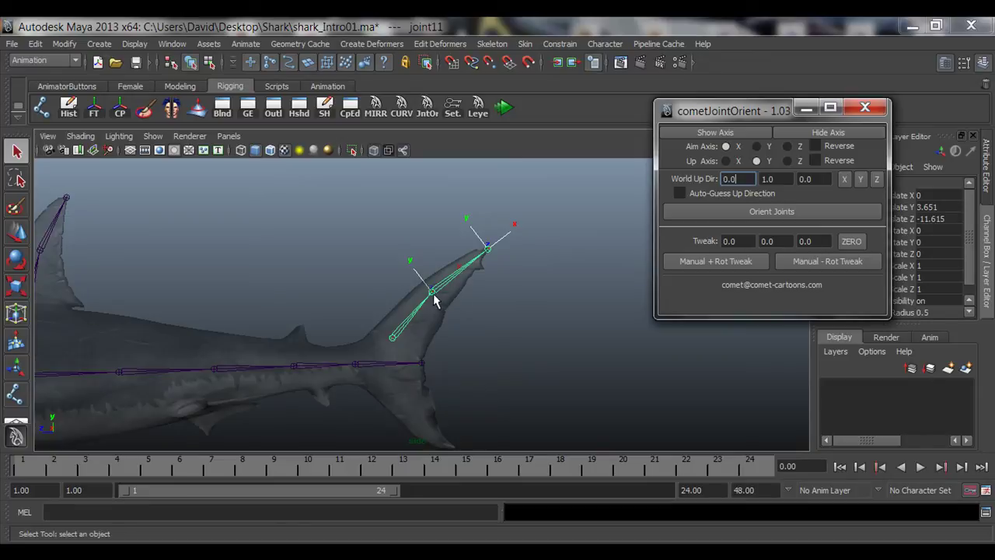
{"action": "right_click_drag", "start_coordinate": [391, 344], "coordinate": [386, 415]}
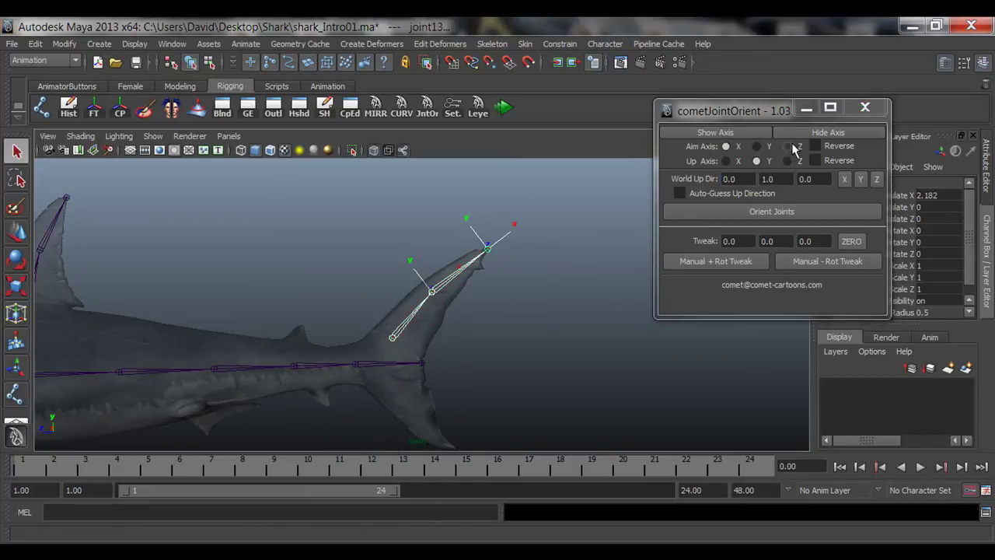
{"action": "left_click", "coordinate": [824, 135]}
Step: Parent the upper tail fin chain, from its base joint, to the spine joint at the start of the tail fin, joint6
{"action": "left_click_drag", "start_coordinate": [382, 291], "coordinate": [338, 329], "text": "alt"}
{"action": "left_click", "coordinate": [436, 261]}
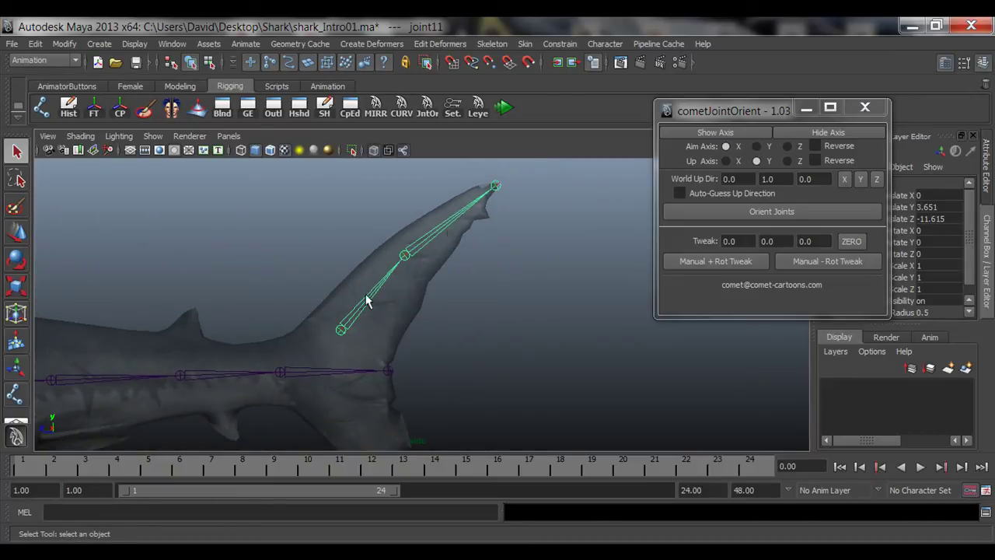
{"action": "middle_click_drag", "start_coordinate": [344, 277], "coordinate": [370, 318], "text": "alt"}
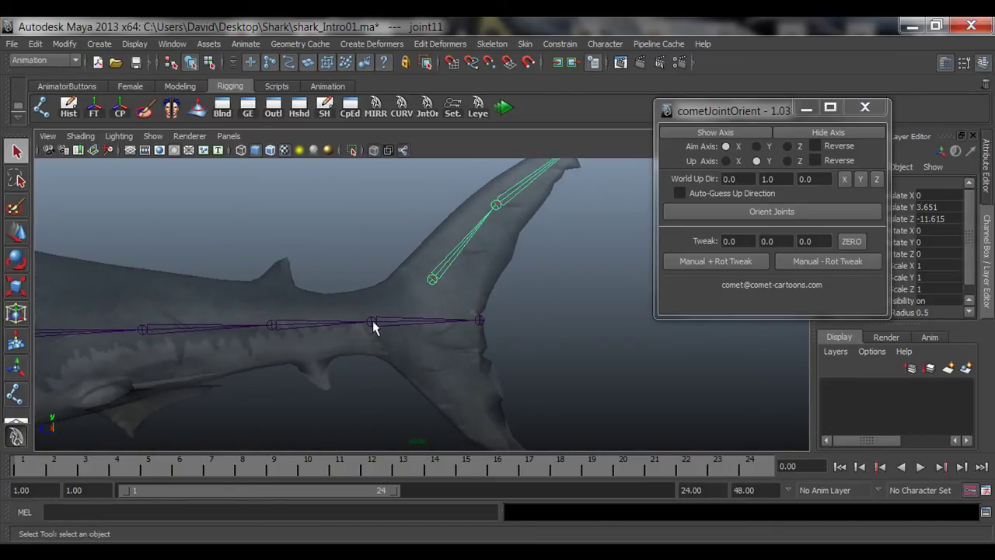
{"action": "left_click", "coordinate": [372, 323]}
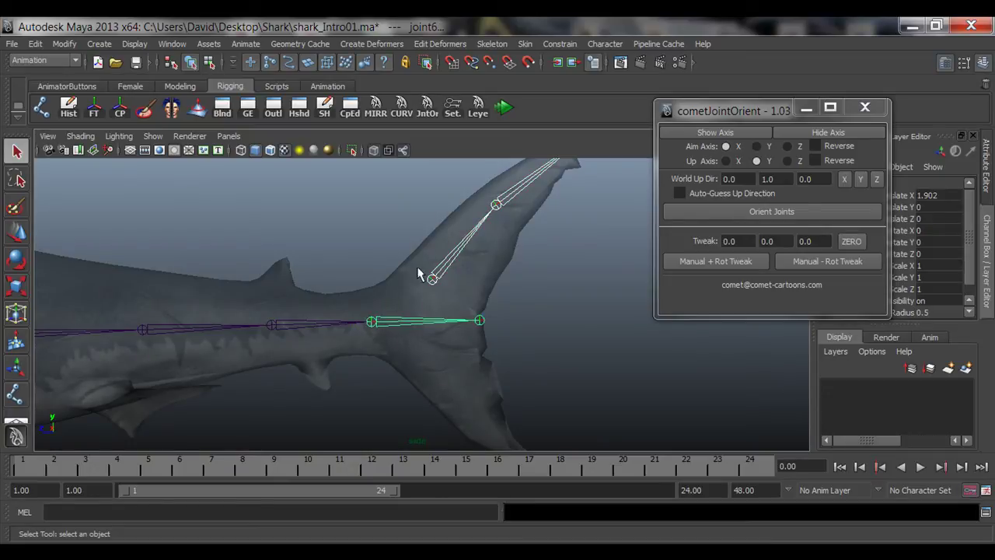
{"action": "middle_click_drag", "start_coordinate": [472, 272], "coordinate": [440, 293], "text": "alt"}
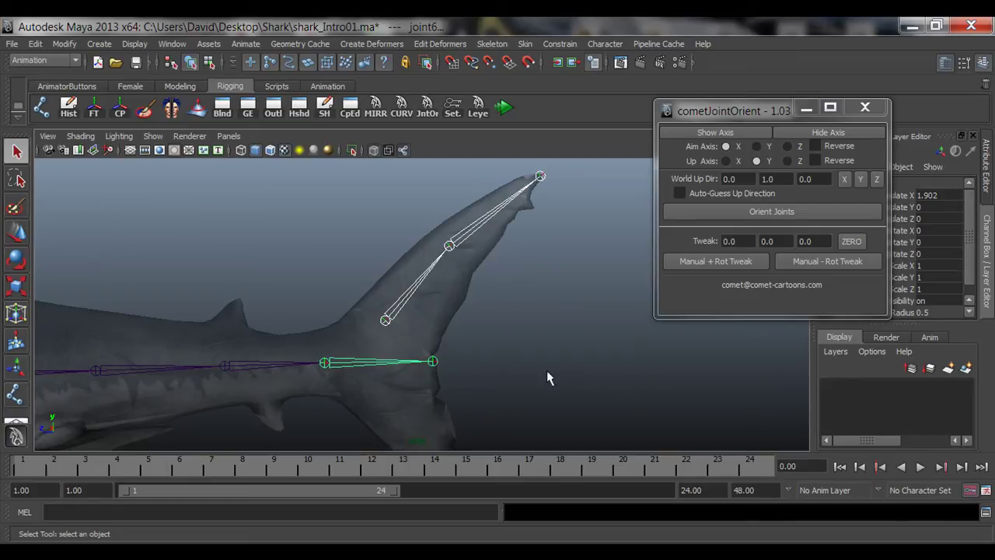
{"action": "left_click", "coordinate": [386, 321]}
{"action": "left_click", "coordinate": [323, 362], "text": "shift"}
{"action": "key", "text": "p"}
Step: Draw a separate three-joint chain through the lower lobe of the tail fin, from its base through the middle to its tip
{"action": "middle_click_drag", "start_coordinate": [356, 382], "coordinate": [406, 380], "text": "alt"}
{"action": "left_click_drag", "start_coordinate": [510, 340], "coordinate": [462, 351], "text": "alt"}
{"action": "middle_click_drag", "start_coordinate": [461, 351], "coordinate": [476, 302], "text": "alt"}
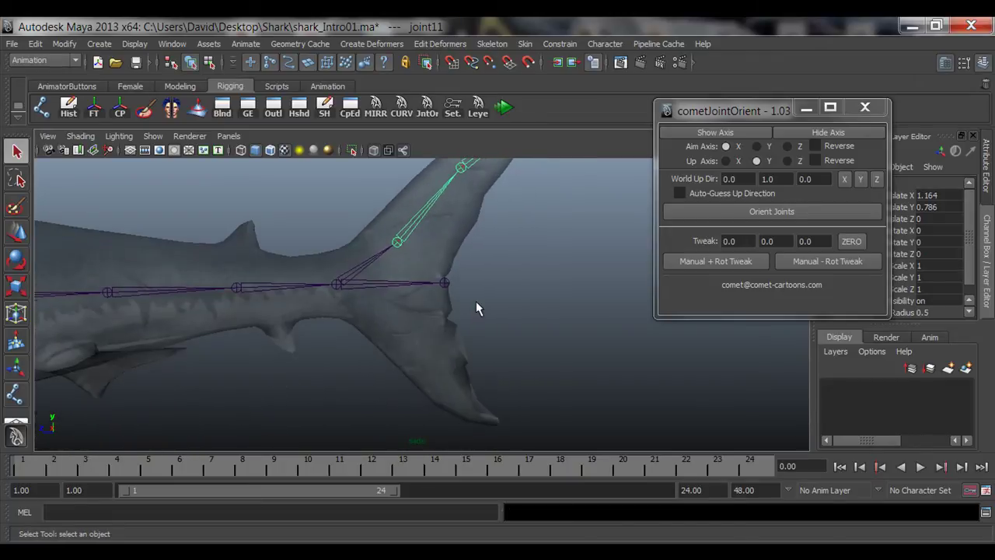
{"action": "right_click_drag", "start_coordinate": [476, 301], "coordinate": [415, 350], "text": "alt"}
{"action": "left_click", "coordinate": [481, 306]}
{"action": "middle_click_drag", "start_coordinate": [492, 354], "coordinate": [472, 333], "text": "alt"}
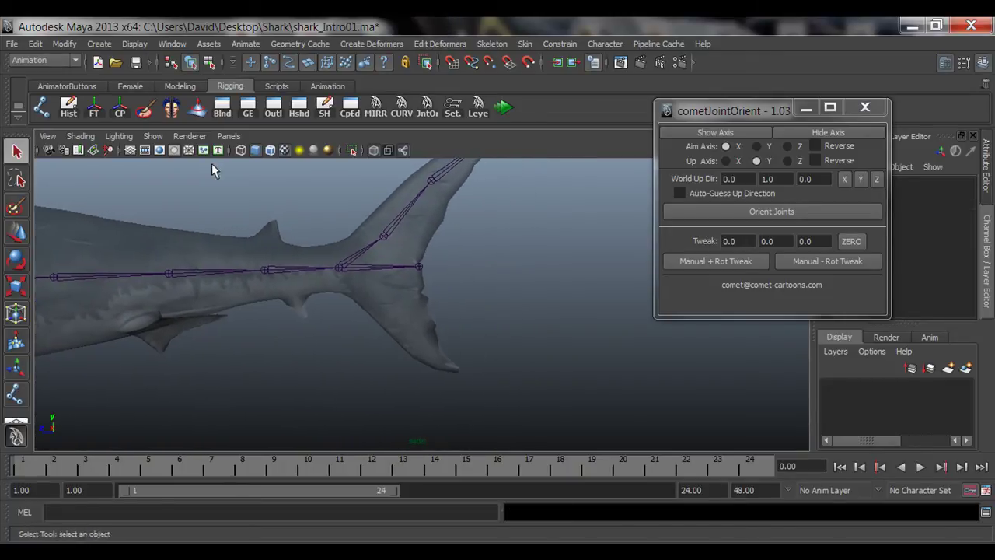
{"action": "left_click", "coordinate": [48, 112]}
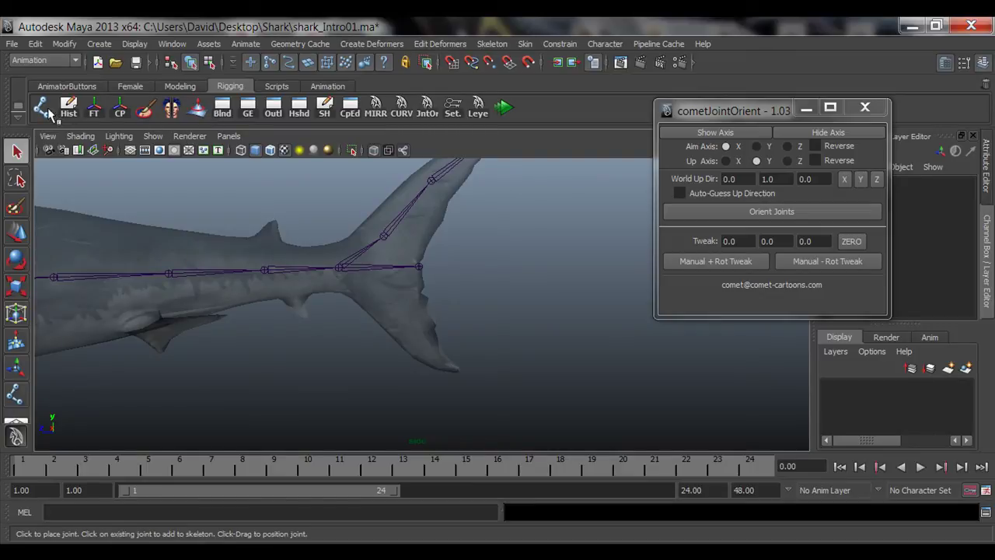
{"action": "left_click", "coordinate": [46, 110]}
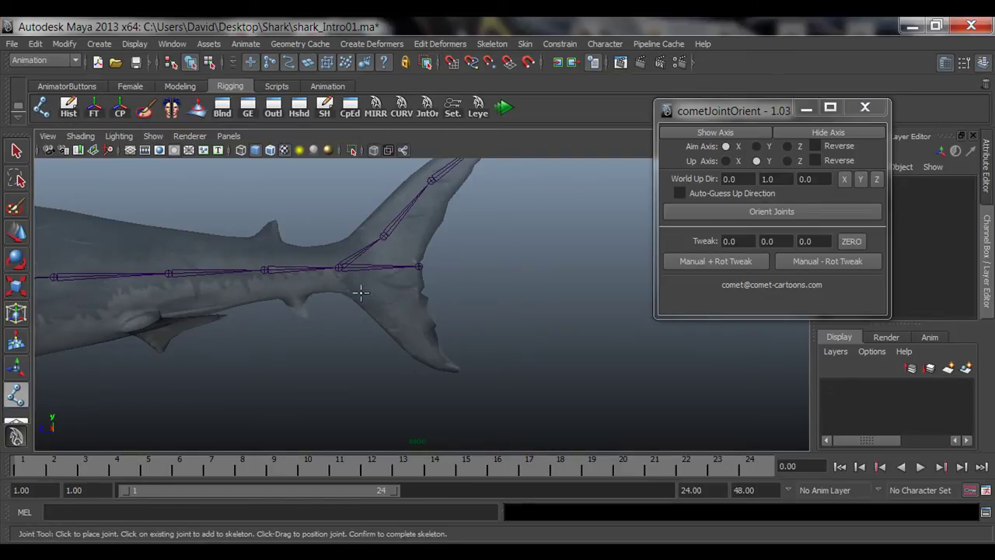
{"action": "left_click_drag", "start_coordinate": [363, 293], "coordinate": [373, 290]}
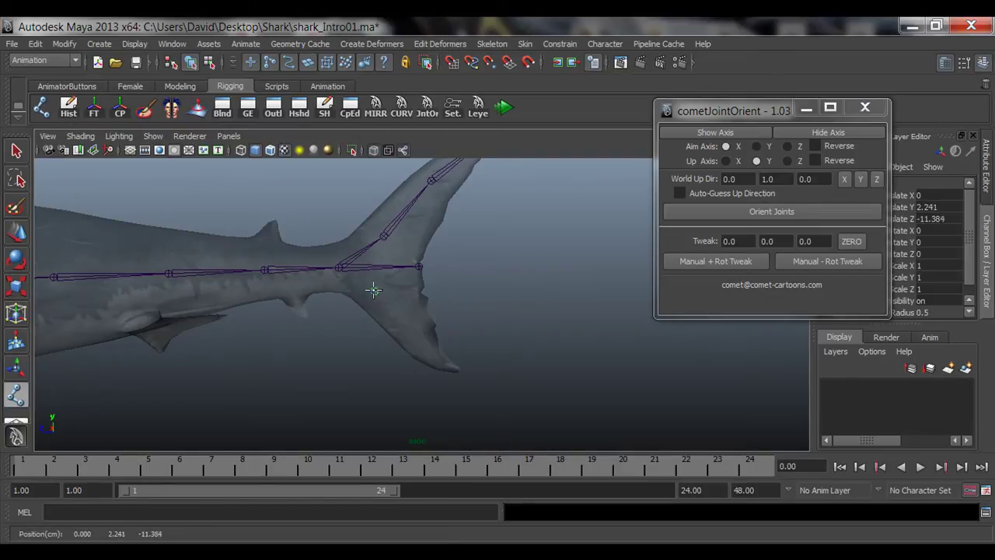
{"action": "mouse_move", "coordinate": [402, 323]}
{"action": "left_mouse_down"}
{"action": "mouse_move", "coordinate": [409, 335]}
{"action": "mouse_move", "coordinate": [408, 324]}
{"action": "left_mouse_up"}
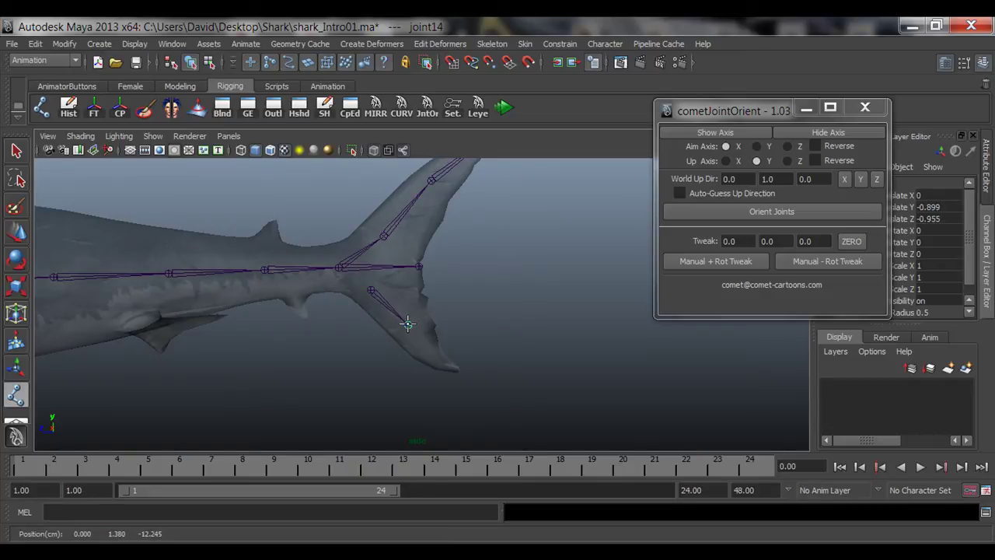
{"action": "left_click_drag", "start_coordinate": [454, 365], "coordinate": [457, 368]}
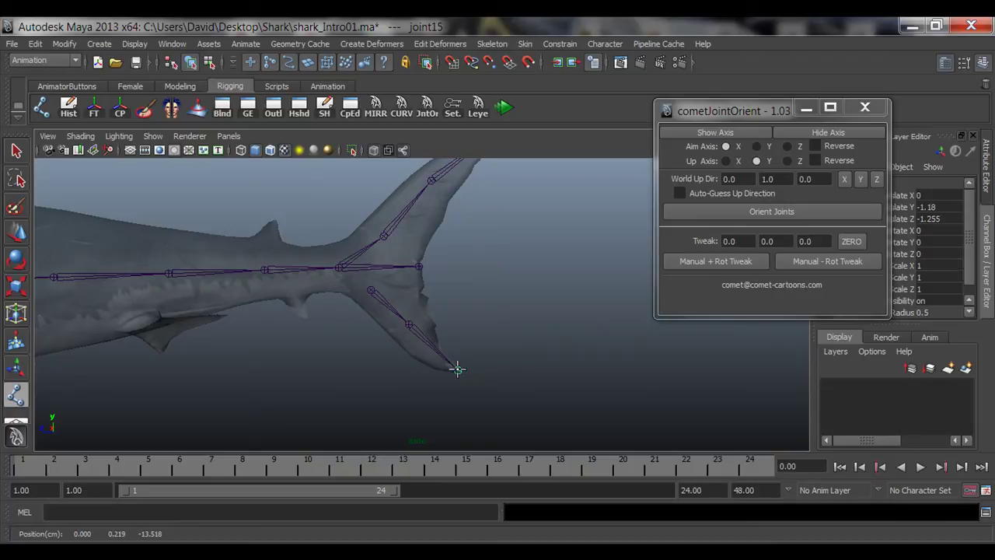
{"action": "key", "text": "q"}
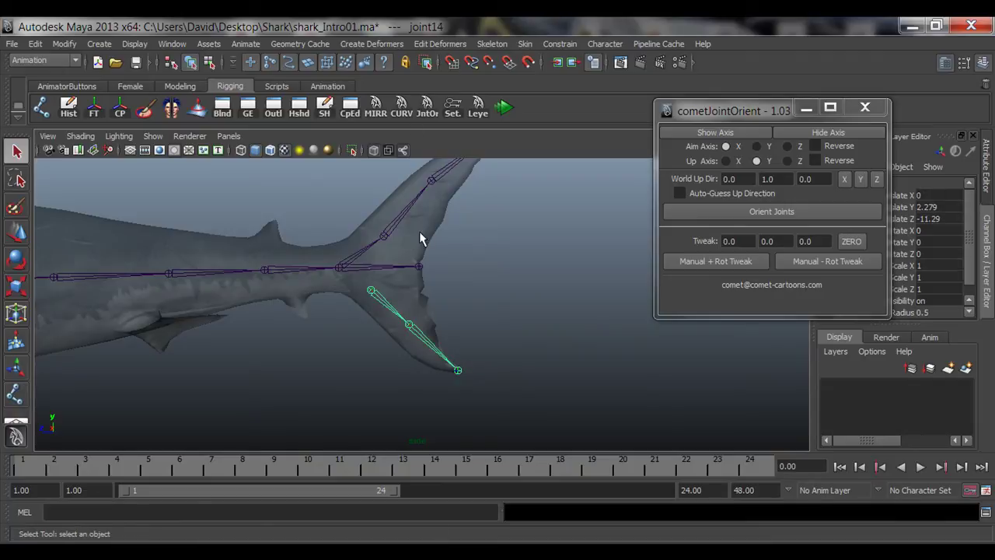
Step: Select the lower tail fin's joint hierarchy, show its local axes and orient the joints with X aim and Y up
{"action": "right_click_drag", "start_coordinate": [372, 294], "coordinate": [372, 373]}
{"action": "left_click", "coordinate": [723, 133]}
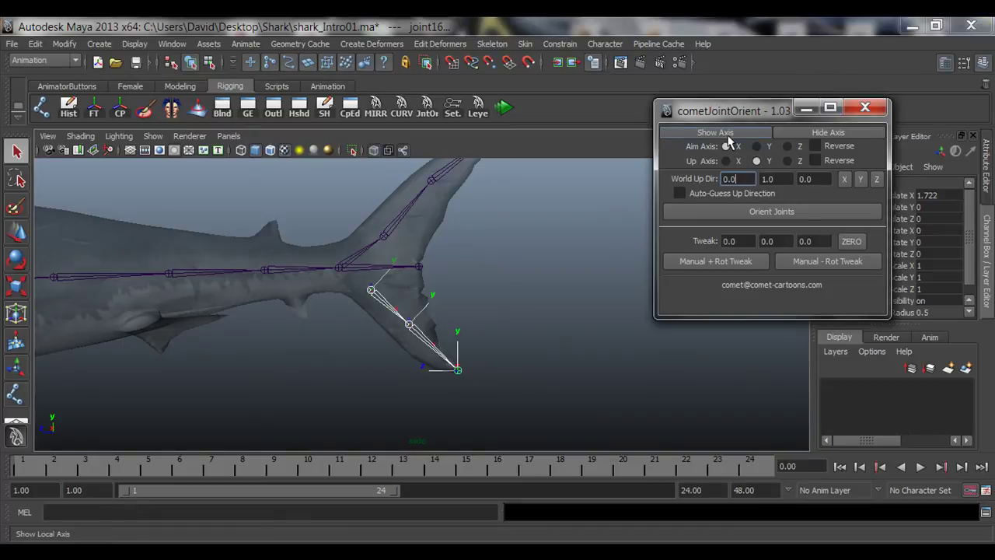
{"action": "left_click", "coordinate": [719, 214]}
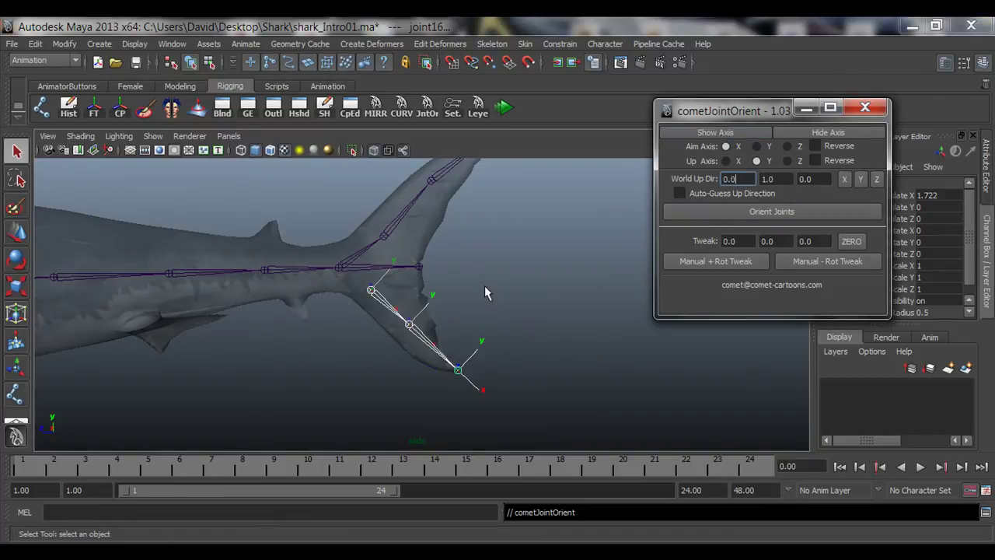
Step: Hide the local axes of all joints in the lower tail fin's hierarchy
{"action": "left_click_drag", "start_coordinate": [484, 285], "coordinate": [413, 280], "text": "alt"}
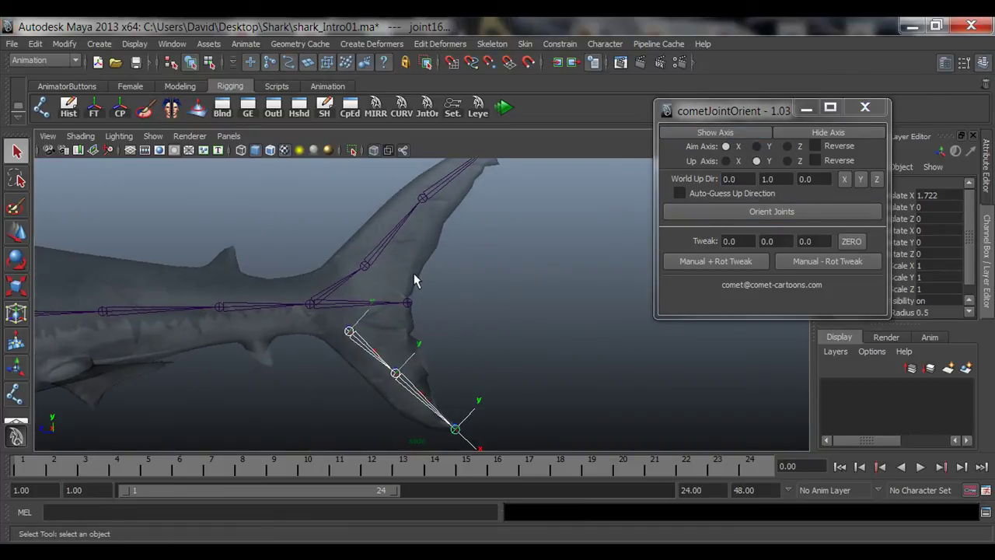
{"action": "left_click", "coordinate": [349, 333]}
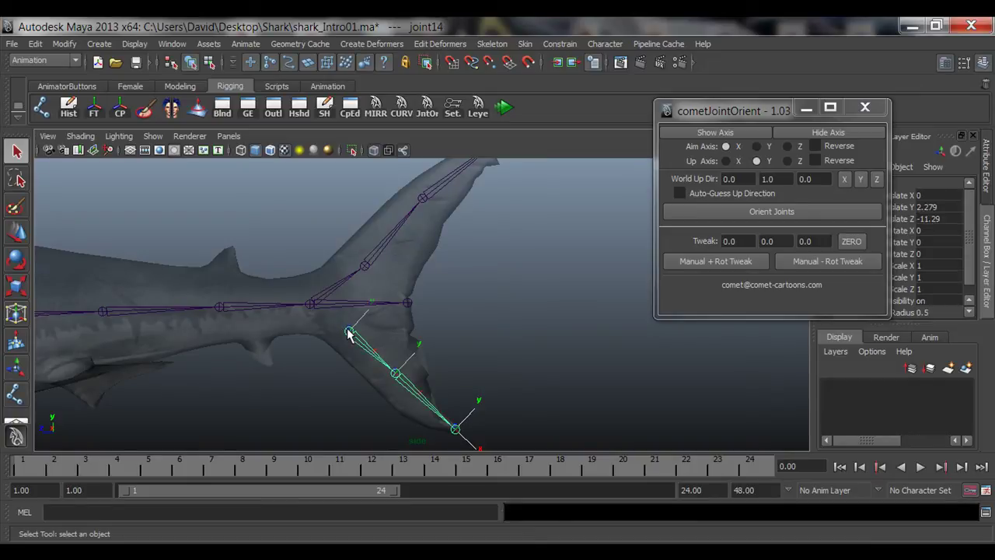
{"action": "right_click_drag", "start_coordinate": [349, 333], "coordinate": [329, 417]}
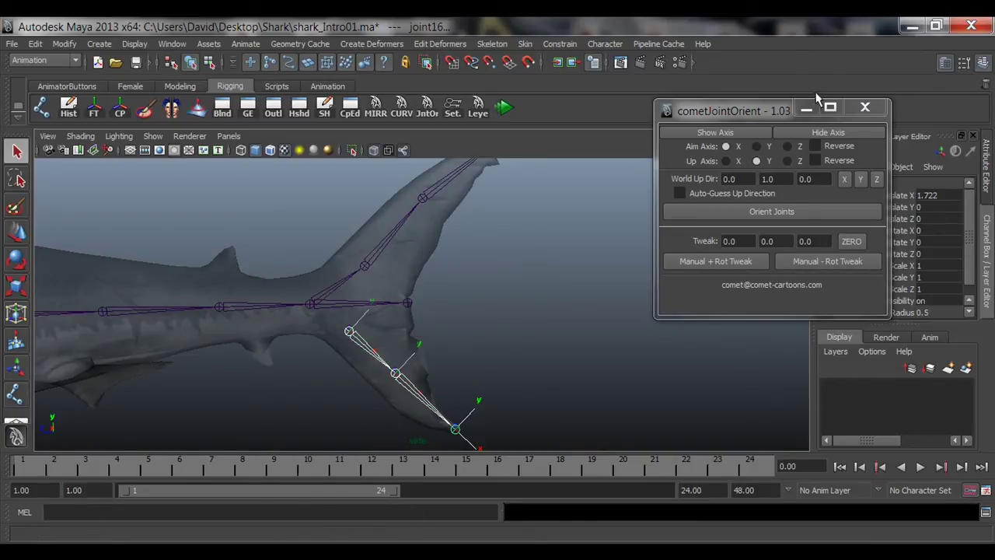
{"action": "left_click", "coordinate": [823, 136]}
Step: Parent the lower tail fin chain to joint6, the spine joint where the upper tail fin chain branches off, and clear the selection
{"action": "middle_click_drag", "start_coordinate": [368, 316], "coordinate": [399, 304], "text": "alt"}
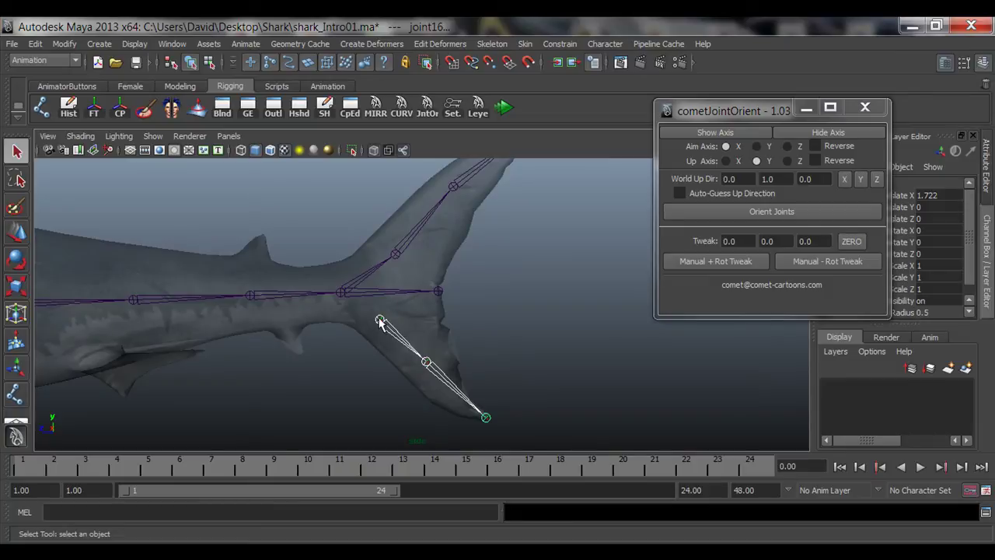
{"action": "left_click", "coordinate": [379, 320]}
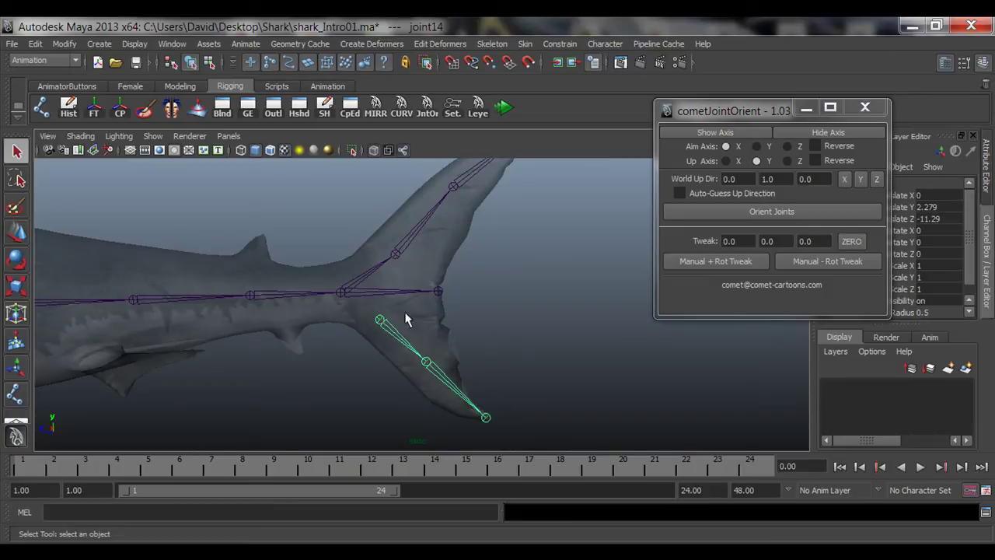
{"action": "left_click", "coordinate": [341, 293]}
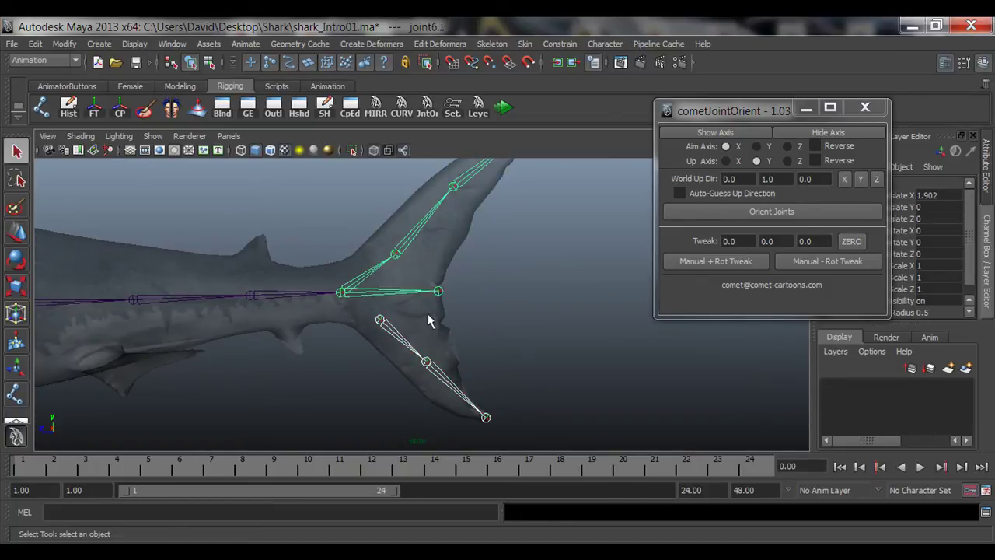
{"action": "key", "text": "p"}
{"action": "left_click", "coordinate": [529, 329]}
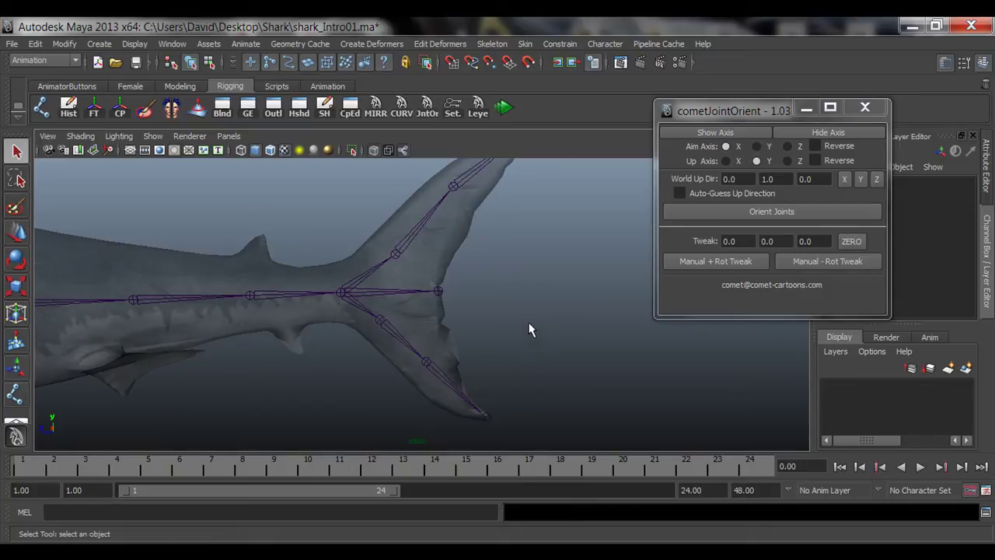
Step: Try rotating joint6 about -33 degrees in Y to test how the tail fin chains follow, and undo the rotation
{"action": "right_click_drag", "start_coordinate": [225, 313], "coordinate": [116, 317], "text": "alt"}
{"action": "right_click_drag", "start_coordinate": [504, 342], "coordinate": [351, 331], "text": "alt"}
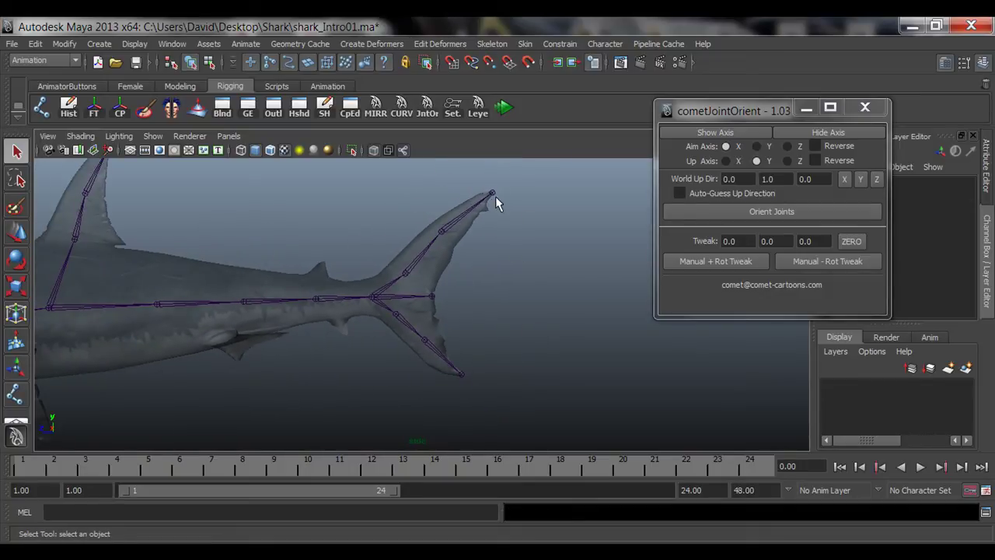
{"action": "scroll", "coordinate": [418, 317], "scroll_direction": "up", "scroll_amount": 5}
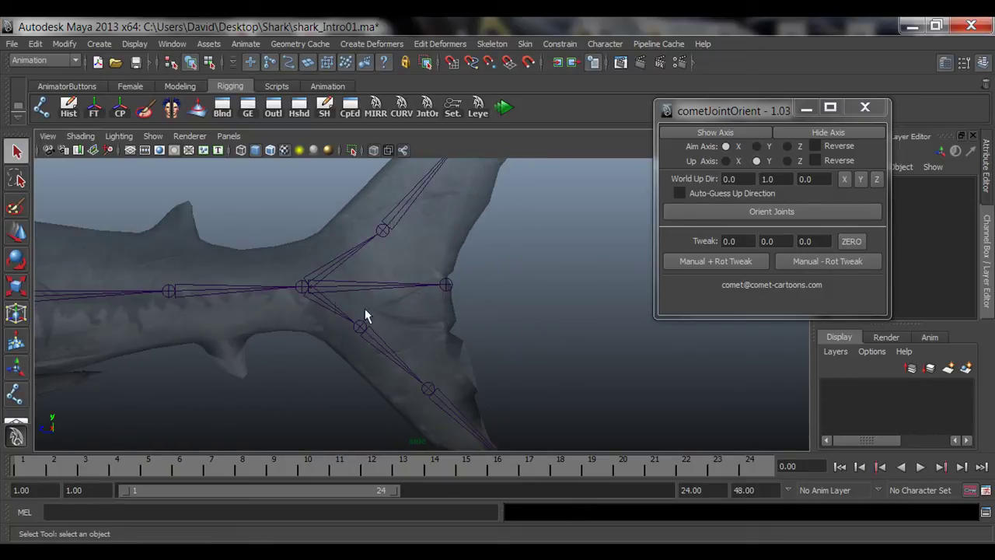
{"action": "left_click", "coordinate": [303, 289]}
{"action": "scroll", "coordinate": [291, 333], "scroll_direction": "down", "scroll_amount": 3}
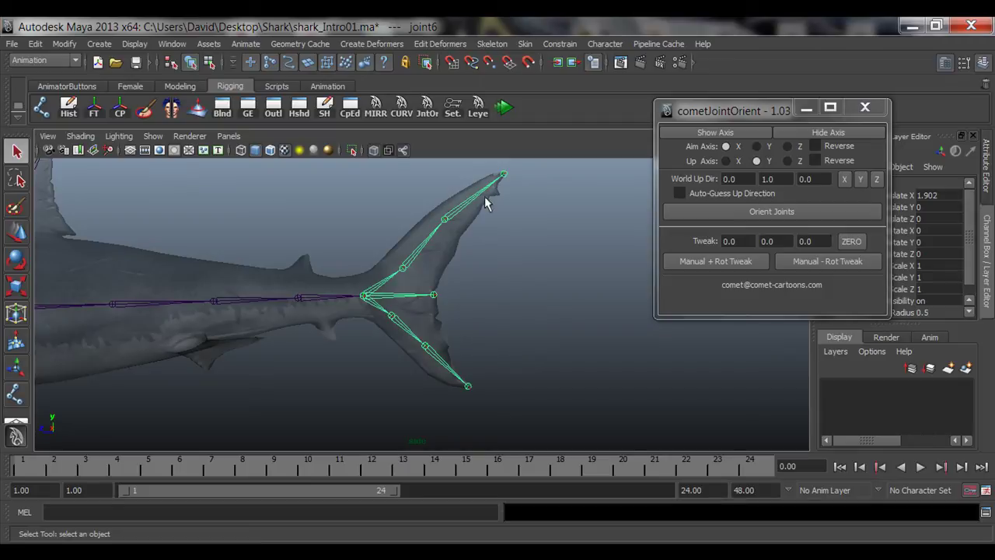
{"action": "key", "text": "e"}
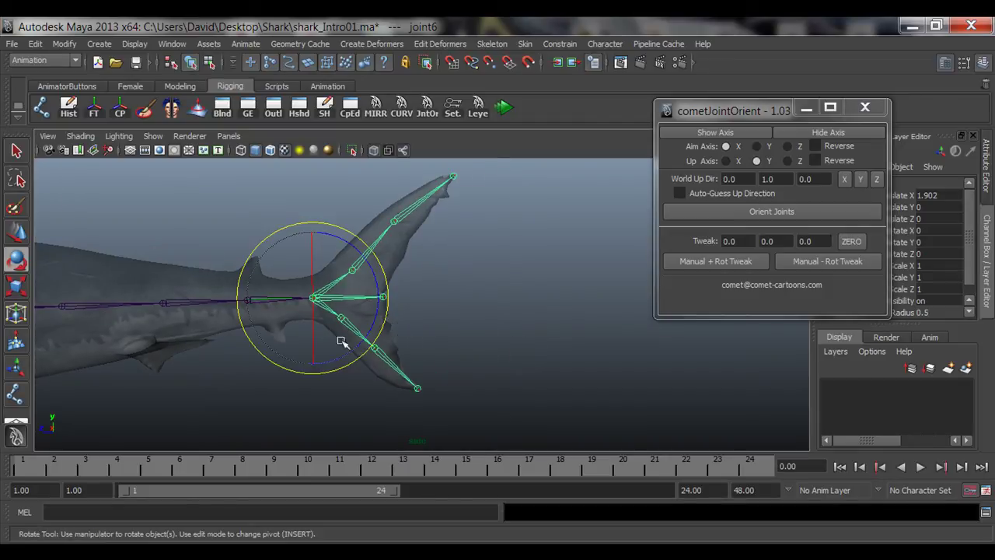
{"action": "key", "text": "space"}
{"action": "key", "text": "space"}
{"action": "middle_click_drag", "start_coordinate": [424, 325], "coordinate": [278, 331], "text": "alt"}
{"action": "left_click_drag", "start_coordinate": [277, 331], "coordinate": [346, 351], "text": "alt"}
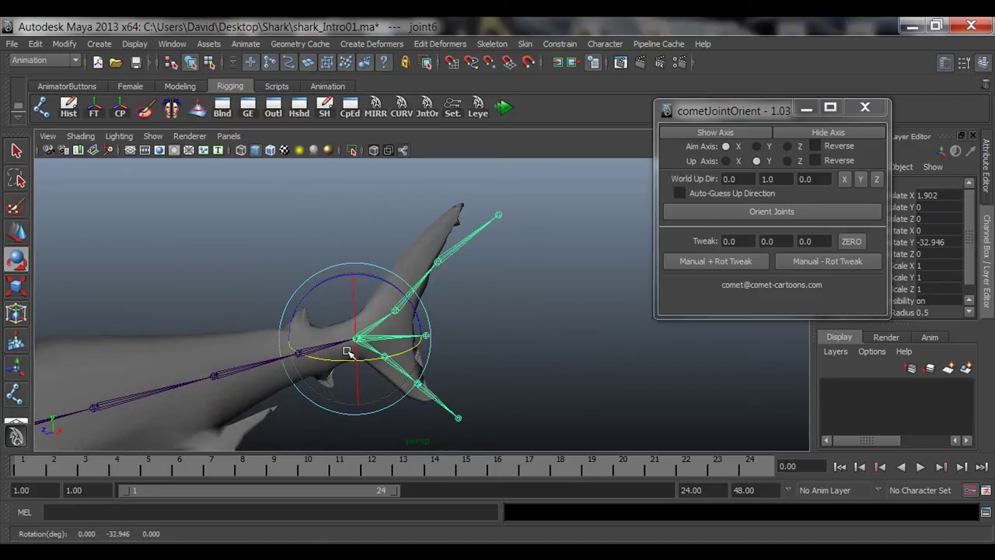
{"action": "key", "text": "ctrl+z"}
{"action": "middle_click_drag", "start_coordinate": [444, 345], "coordinate": [500, 305], "text": "alt"}
{"action": "key", "text": "q"}
Step: Select joint5, just ahead of the tail fin, and examine how the tail chains branch from the spine
{"action": "left_click", "coordinate": [357, 316]}
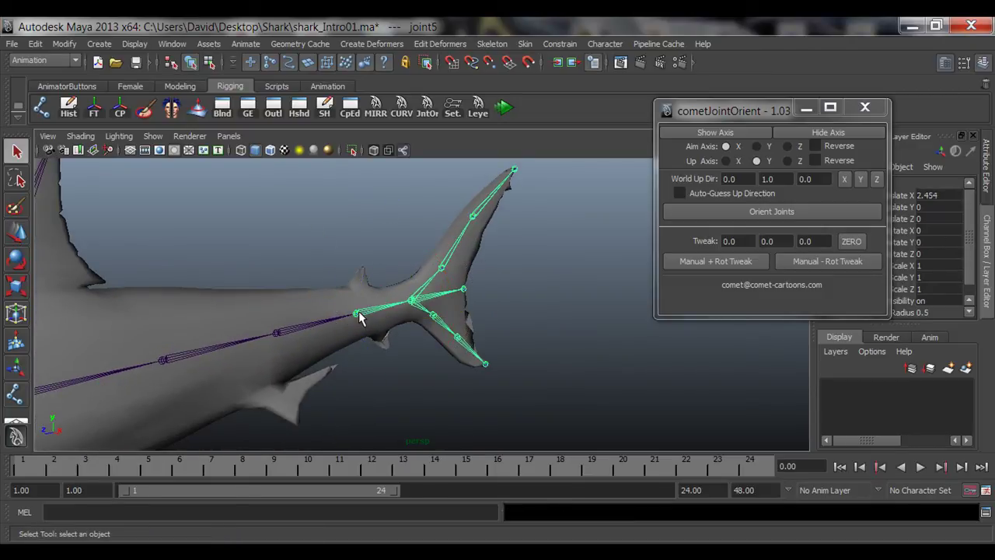
{"action": "mouse_move", "coordinate": [355, 316]}
{"action": "left_mouse_down", "text": "alt"}
{"action": "mouse_move", "coordinate": [368, 328]}
{"action": "mouse_move", "coordinate": [354, 321]}
{"action": "left_mouse_up", "text": "alt"}
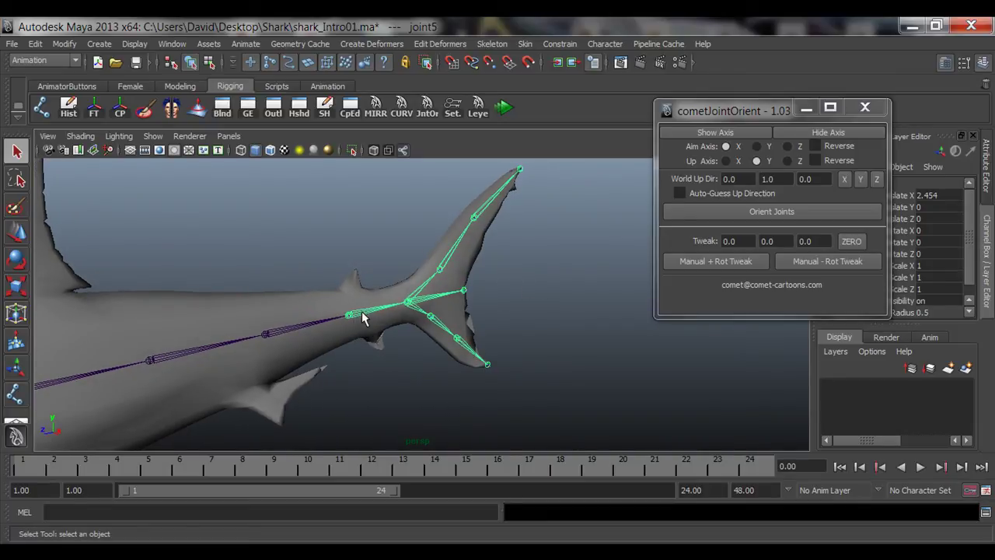
{"action": "right_click_drag", "start_coordinate": [374, 317], "coordinate": [542, 353], "text": "alt"}
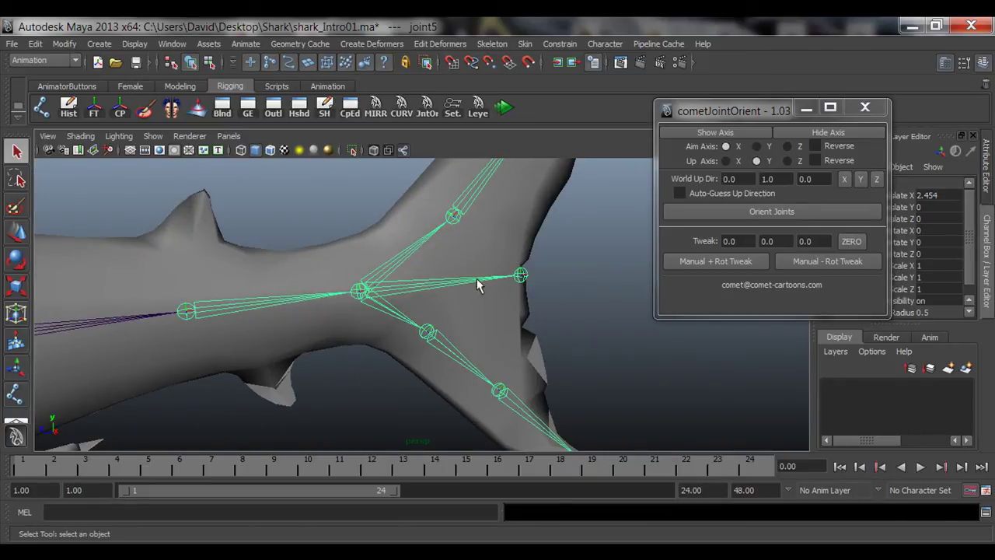
{"action": "left_click_drag", "start_coordinate": [508, 318], "coordinate": [373, 315], "text": "alt"}
{"action": "key", "text": "e"}
{"action": "left_click_drag", "start_coordinate": [482, 354], "coordinate": [338, 334], "text": "alt"}
{"action": "key", "text": "q"}
{"action": "left_click_drag", "start_coordinate": [506, 378], "coordinate": [251, 290], "text": "alt"}
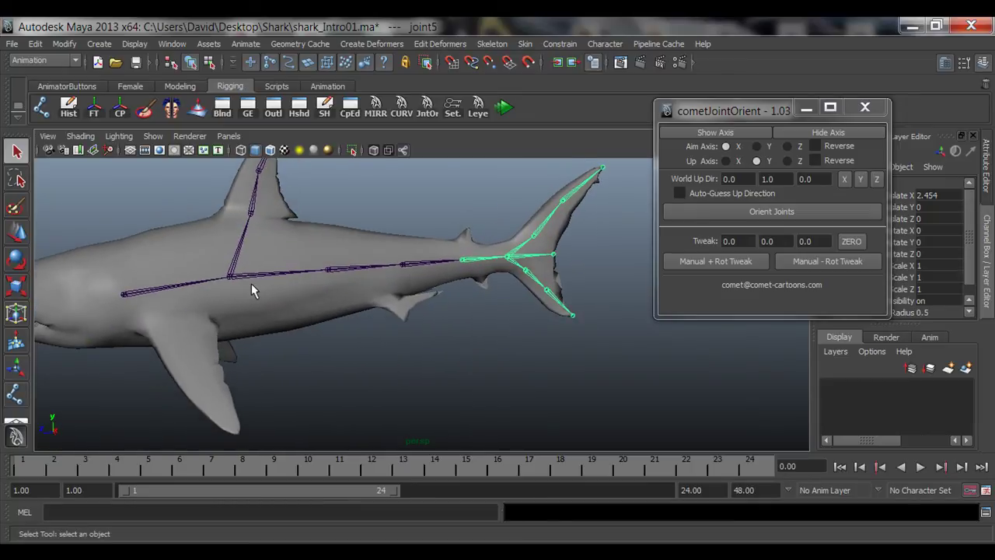
Step: Select the spine joints together, from joint1 at the front through joint6 at the base of the tail fin
{"action": "left_click", "coordinate": [229, 278]}
{"action": "left_click", "coordinate": [125, 297]}
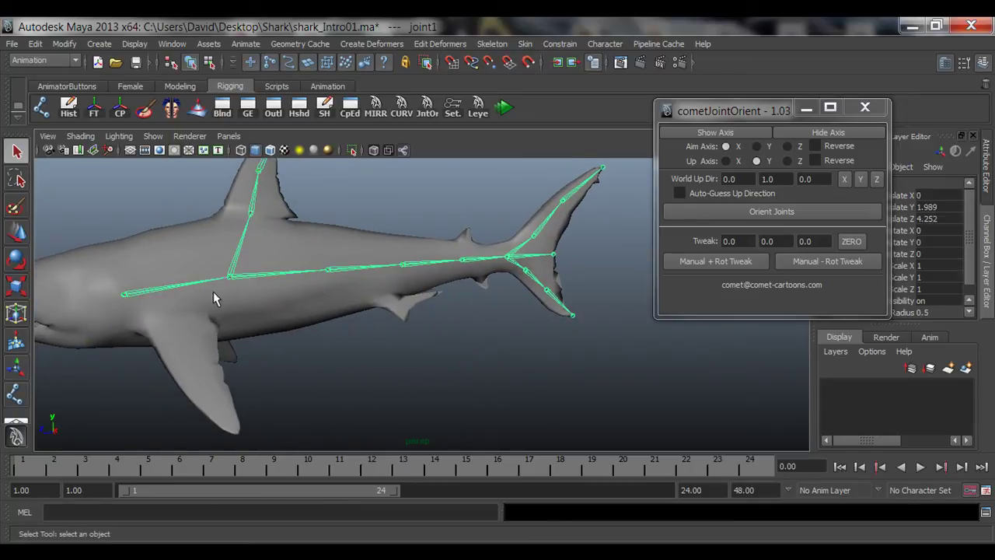
{"action": "left_click", "coordinate": [230, 280]}
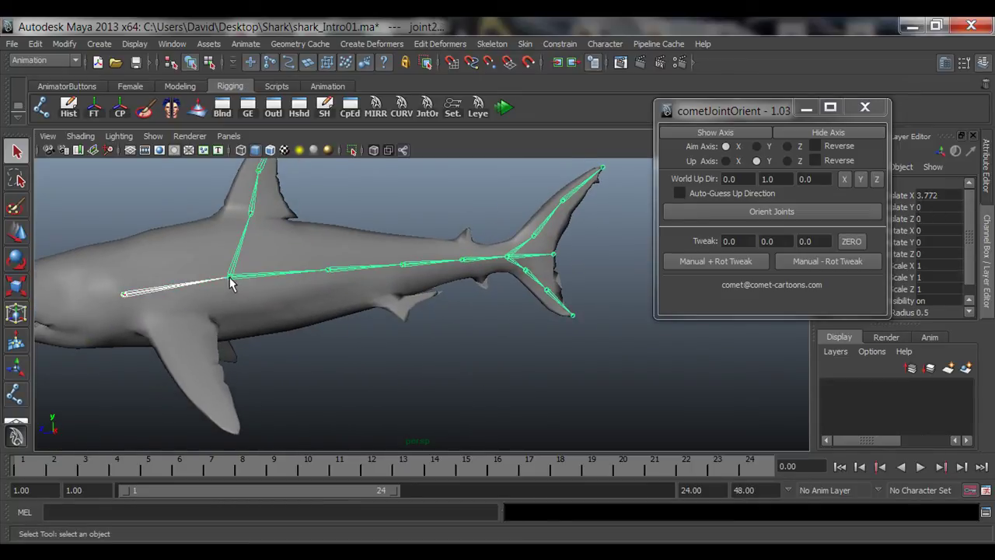
{"action": "left_click", "coordinate": [328, 270]}
{"action": "left_click", "coordinate": [403, 266]}
{"action": "left_click", "coordinate": [462, 261]}
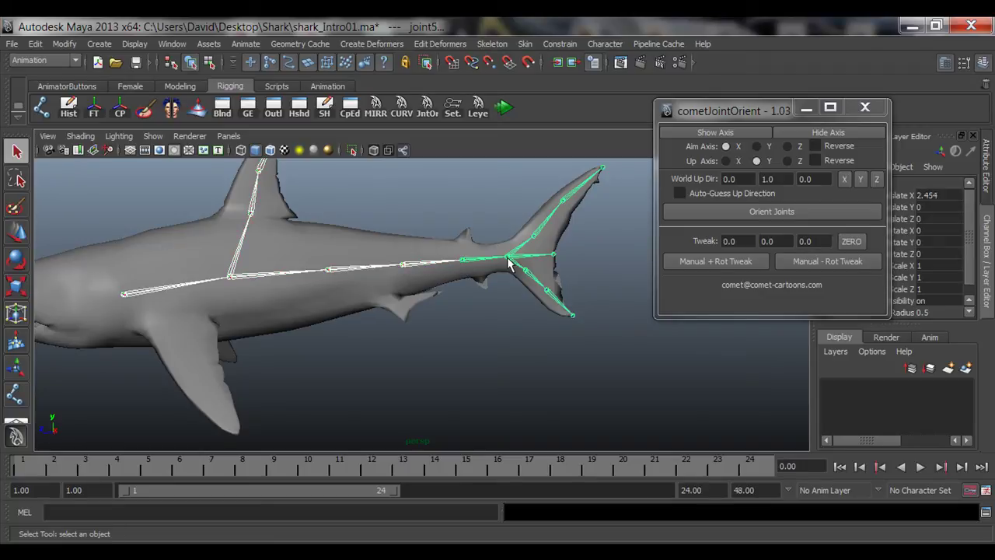
{"action": "left_click", "coordinate": [507, 258]}
Step: Rotate the selected spine joints about -21 degrees in Y to test the tail bend, try a further rotation, and undo the last one
{"action": "left_click_drag", "start_coordinate": [456, 349], "coordinate": [389, 338], "text": "alt"}
{"action": "key", "text": "e"}
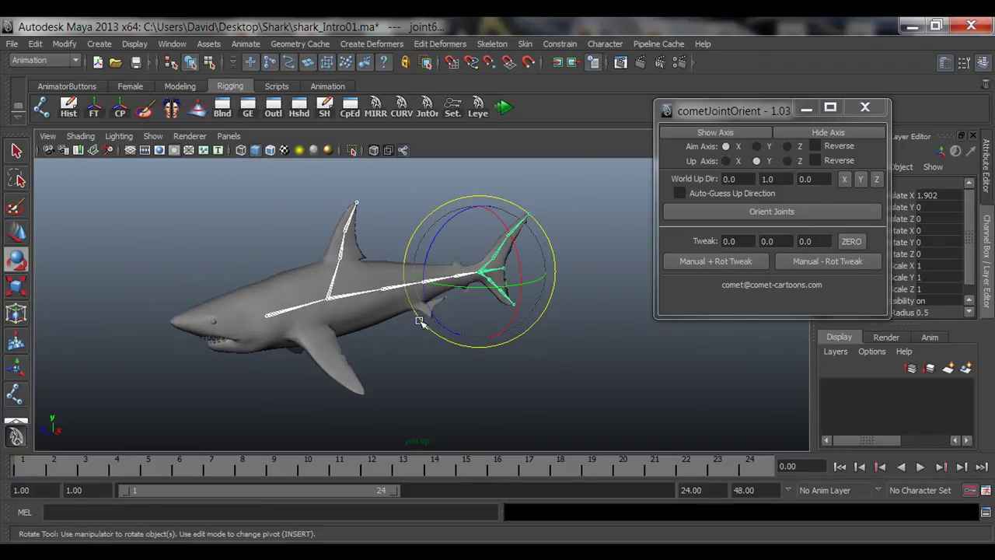
{"action": "left_click_drag", "start_coordinate": [473, 285], "coordinate": [446, 286]}
{"action": "left_click_drag", "start_coordinate": [325, 297], "coordinate": [371, 338], "text": "alt"}
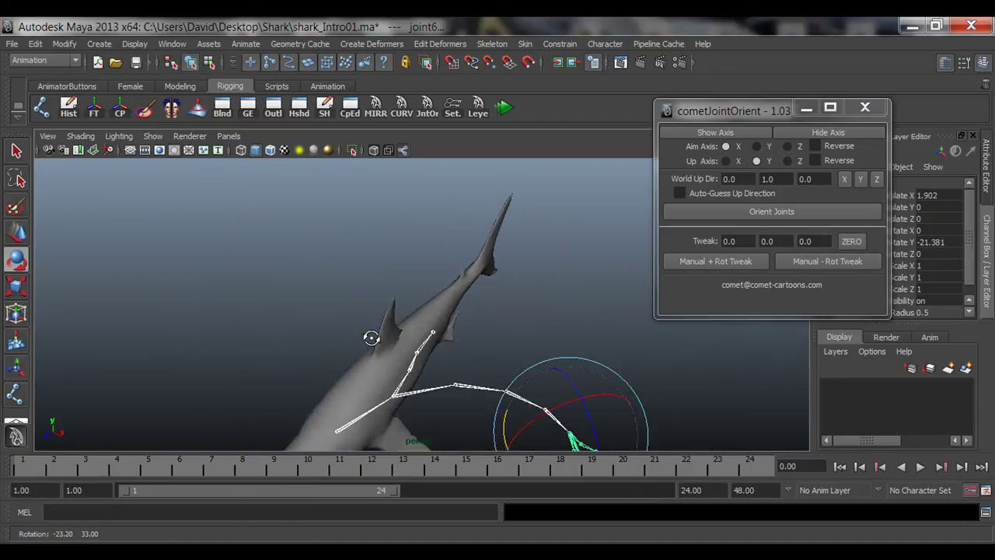
{"action": "middle_click_drag", "start_coordinate": [417, 347], "coordinate": [351, 279], "text": "alt"}
{"action": "left_click_drag", "start_coordinate": [351, 280], "coordinate": [336, 334], "text": "alt"}
{"action": "middle_click_drag", "start_coordinate": [339, 354], "coordinate": [378, 362]}
{"action": "left_click_drag", "start_coordinate": [378, 362], "coordinate": [290, 338], "text": "alt"}
{"action": "key", "text": "ctrl+z"}
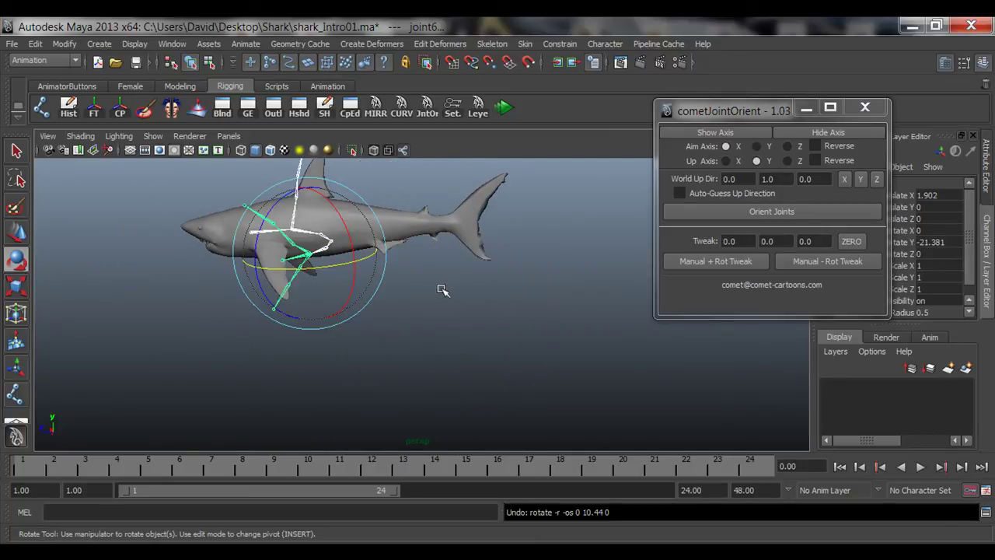
Step: Reset the Y rotation of the selected spine joints to 0
{"action": "left_click", "coordinate": [936, 242]}
{"action": "type", "text": "0"}
{"action": "key", "text": "Return"}
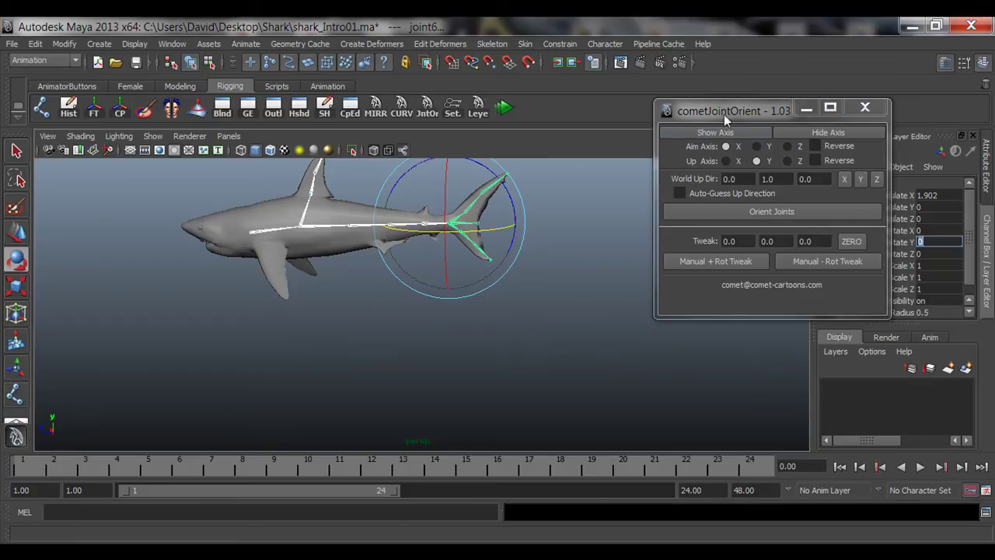
Step: Move the cometJointOrient window clear of the channel names and check the selected joints' rotate and translate channels
{"action": "left_click_drag", "start_coordinate": [748, 109], "coordinate": [685, 100]}
{"action": "left_click_drag", "start_coordinate": [909, 230], "coordinate": [912, 257]}
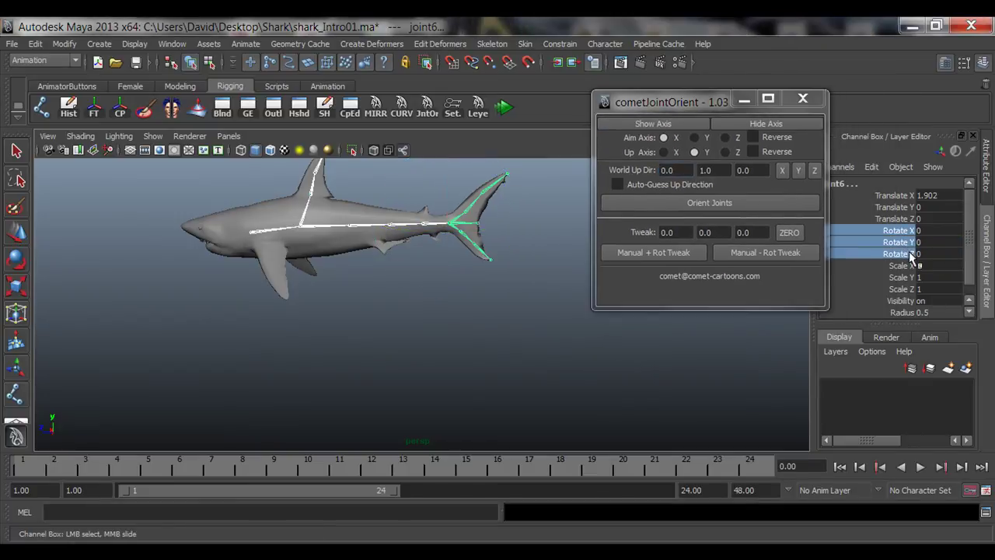
{"action": "middle_click_drag", "start_coordinate": [462, 301], "coordinate": [470, 341], "text": "alt"}
{"action": "left_click_drag", "start_coordinate": [896, 205], "coordinate": [934, 250]}
{"action": "left_click", "coordinate": [900, 197]}
Step: Clear the selection and examine the joint chains running through the spine, dorsal fin and tail fins
{"action": "right_click_drag", "start_coordinate": [320, 339], "coordinate": [504, 301], "text": "alt"}
{"action": "middle_click_drag", "start_coordinate": [272, 295], "coordinate": [337, 342], "text": "alt"}
{"action": "left_click", "coordinate": [399, 351]}
{"action": "right_click_drag", "start_coordinate": [394, 350], "coordinate": [183, 350], "text": "alt"}
{"action": "middle_click_drag", "start_coordinate": [384, 349], "coordinate": [324, 349], "text": "alt"}
{"action": "left_click_drag", "start_coordinate": [325, 349], "coordinate": [355, 318], "text": "alt"}
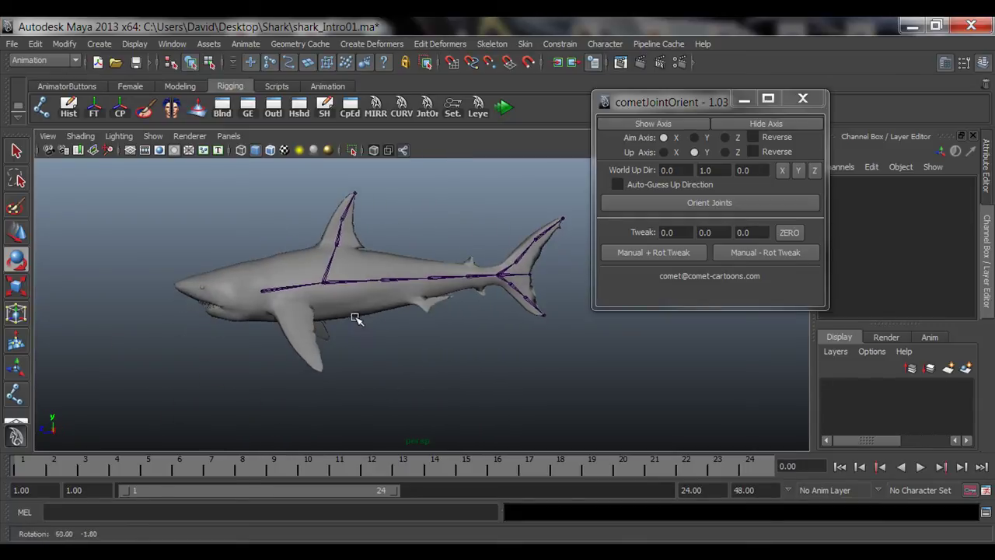
{"action": "right_click_drag", "start_coordinate": [355, 318], "coordinate": [477, 312], "text": "alt"}
{"action": "middle_click_drag", "start_coordinate": [472, 239], "coordinate": [430, 339], "text": "alt"}
{"action": "right_click_drag", "start_coordinate": [431, 339], "coordinate": [355, 330], "text": "alt"}
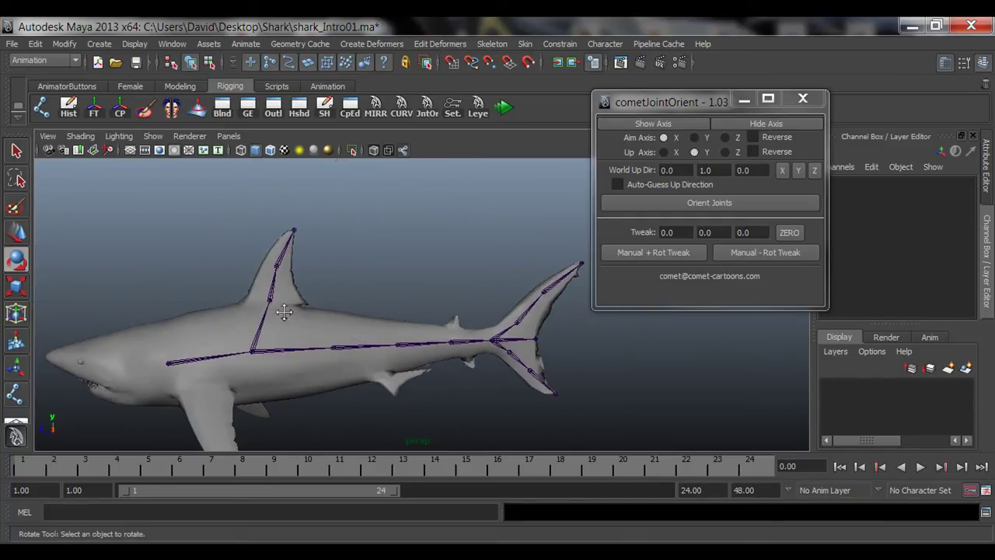
{"action": "middle_click_drag", "start_coordinate": [283, 361], "coordinate": [369, 246], "text": "alt"}
{"action": "left_click_drag", "start_coordinate": [440, 244], "coordinate": [237, 218], "text": "alt"}
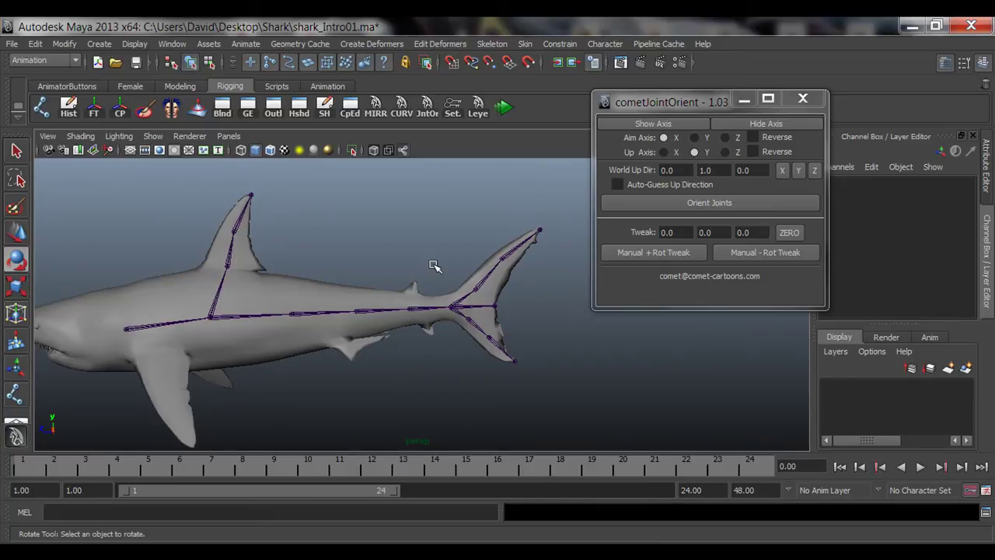
{"action": "middle_click_drag", "start_coordinate": [335, 331], "coordinate": [422, 306], "text": "alt"}
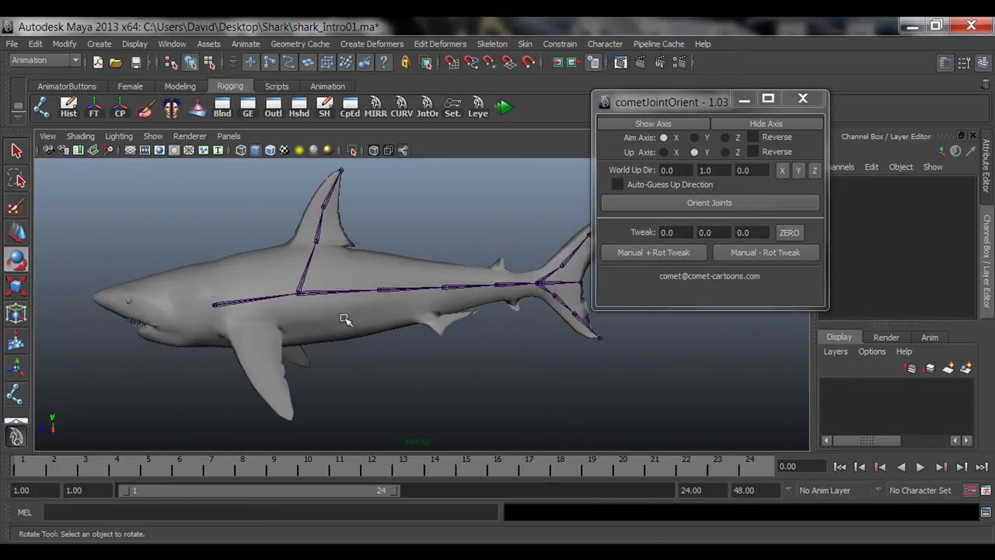
Step: Select joint1, the root of the spine, and examine the whole skeleton against the pectoral fins from the side and front
{"action": "key", "text": "q"}
{"action": "left_click", "coordinate": [216, 311]}
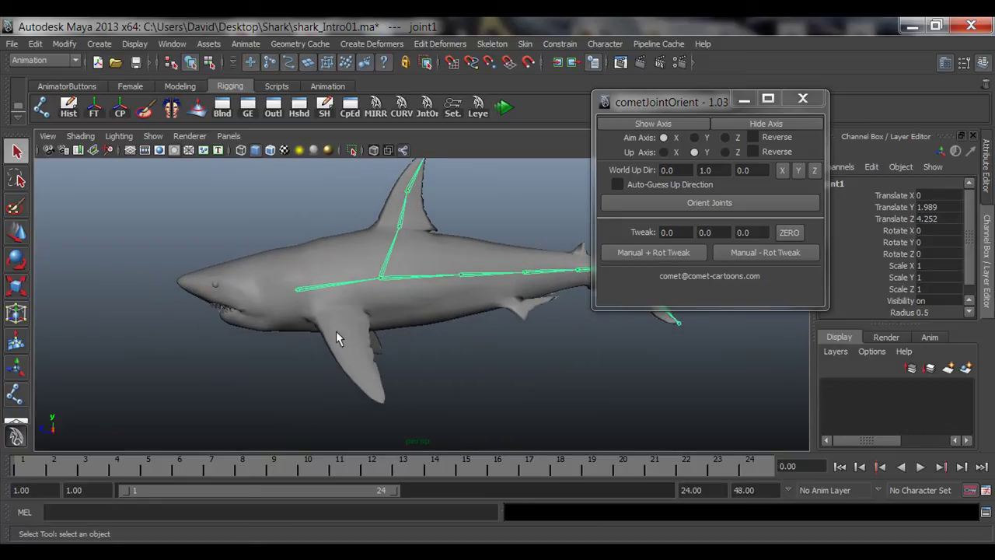
{"action": "left_click_drag", "start_coordinate": [336, 330], "coordinate": [374, 314], "text": "alt"}
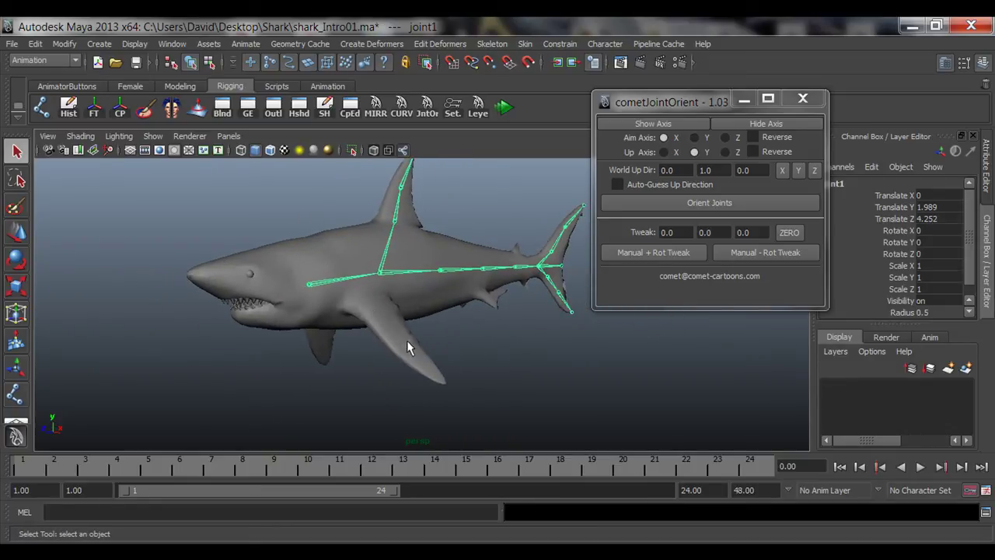
{"action": "left_click_drag", "start_coordinate": [447, 299], "coordinate": [394, 348], "text": "alt"}
{"action": "left_click_drag", "start_coordinate": [298, 319], "coordinate": [437, 326], "text": "alt"}
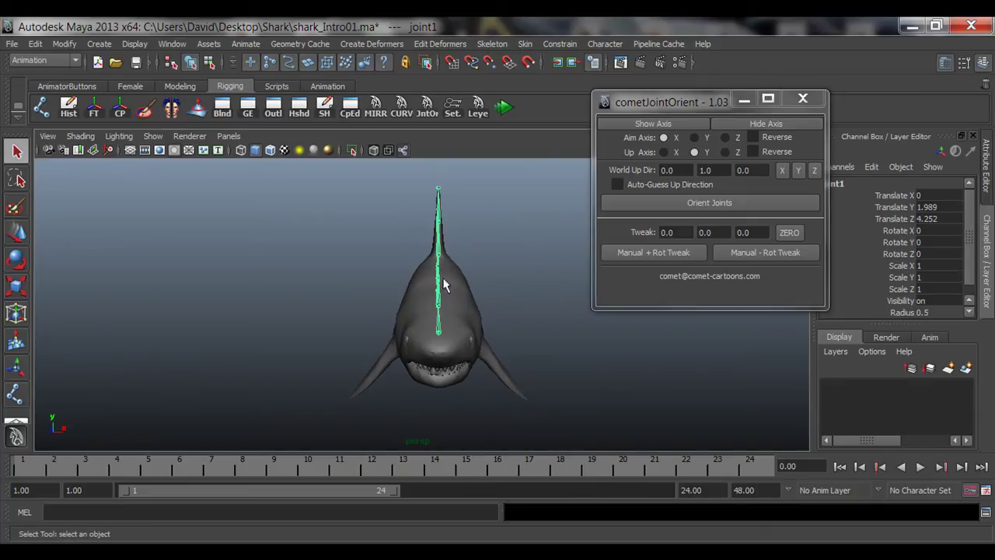
{"action": "left_click_drag", "start_coordinate": [443, 286], "coordinate": [385, 325], "text": "alt"}
{"action": "left_click_drag", "start_coordinate": [425, 287], "coordinate": [445, 330], "text": "alt"}
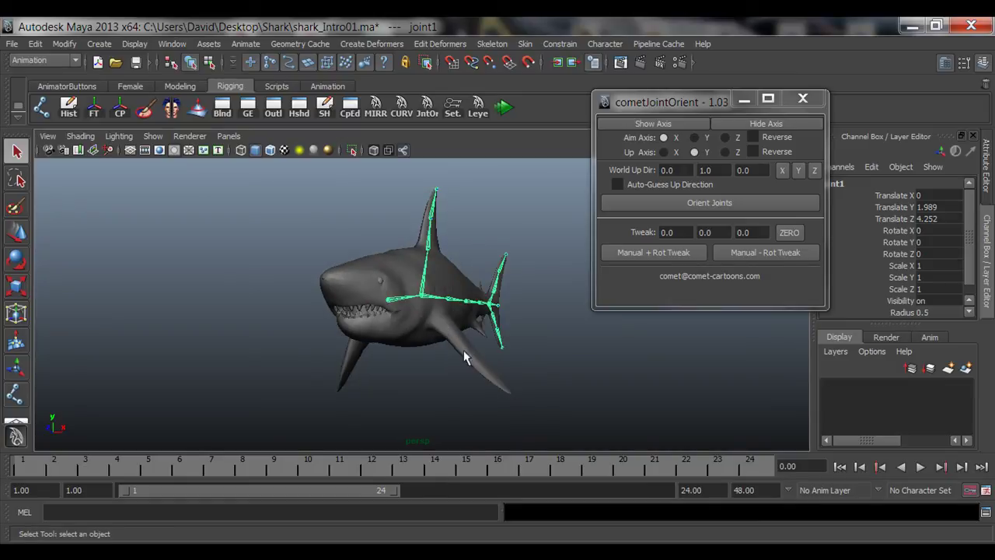
{"action": "left_click_drag", "start_coordinate": [498, 385], "coordinate": [318, 327], "text": "alt"}
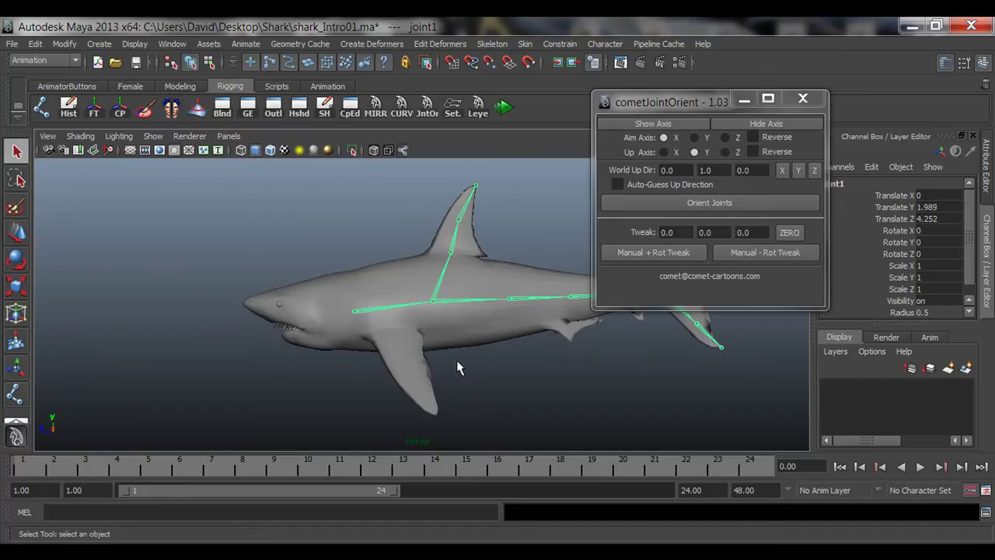
{"action": "middle_click_drag", "start_coordinate": [371, 329], "coordinate": [408, 293], "text": "alt"}
{"action": "right_click_drag", "start_coordinate": [215, 333], "coordinate": [330, 334], "text": "alt"}
{"action": "middle_click_drag", "start_coordinate": [331, 334], "coordinate": [292, 359], "text": "alt"}
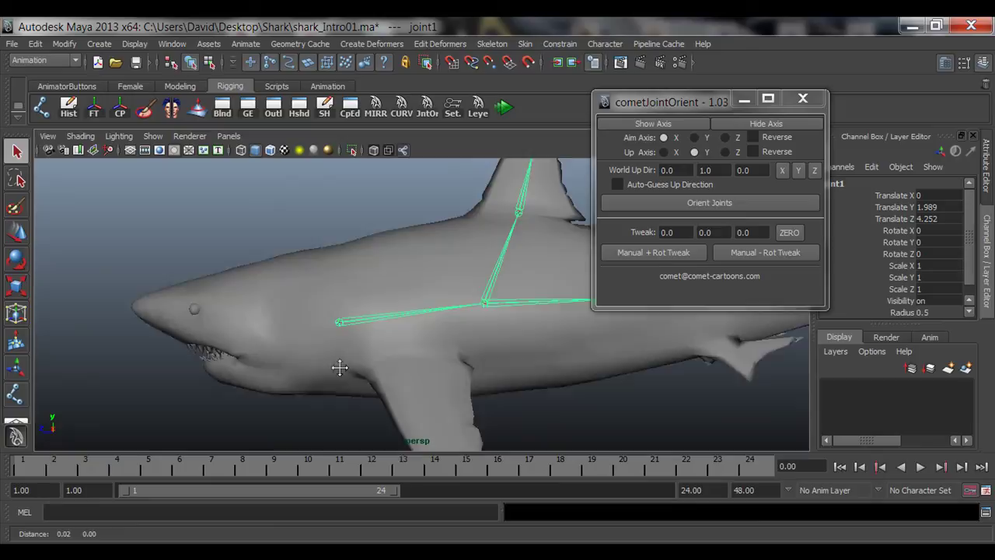
{"action": "scroll", "coordinate": [340, 367], "scroll_direction": "down", "scroll_amount": 6}
Step: Clear the selection and examine the shark's head and pectoral fins, which have no joints, from the front and side
{"action": "left_click", "coordinate": [274, 234]}
{"action": "right_click_drag", "start_coordinate": [316, 367], "coordinate": [367, 371], "text": "alt"}
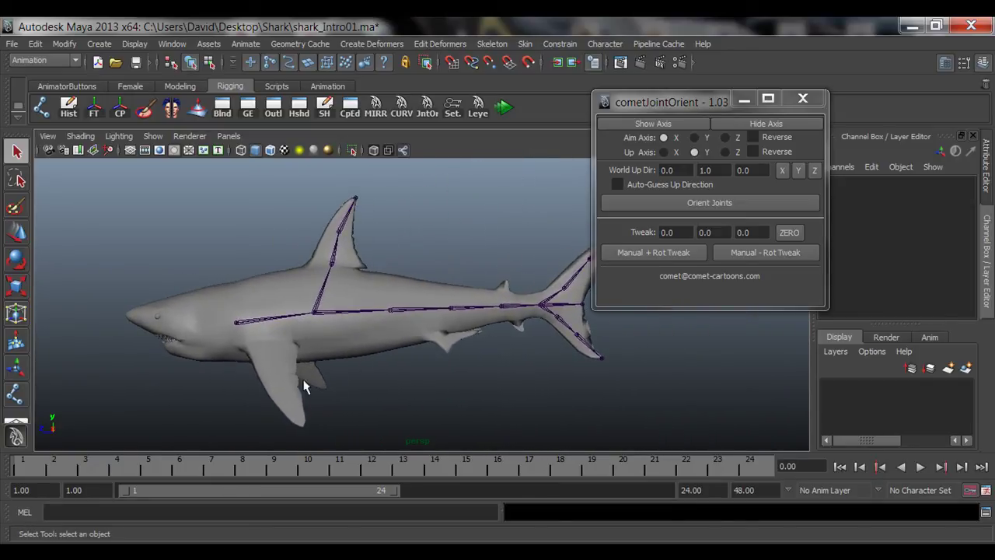
{"action": "left_click_drag", "start_coordinate": [303, 387], "coordinate": [326, 357], "text": "alt"}
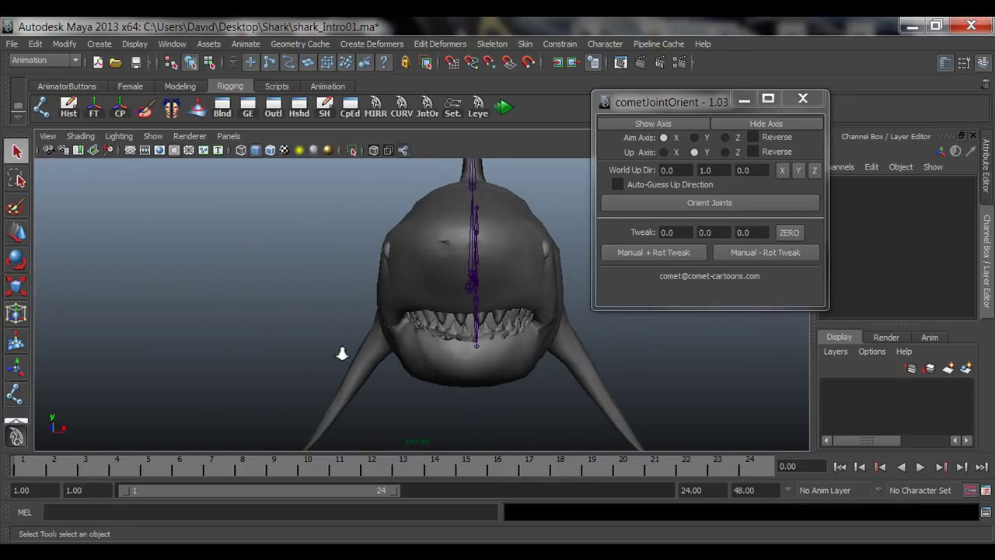
{"action": "mouse_move", "coordinate": [344, 349]}
{"action": "right_mouse_down", "text": "alt"}
{"action": "mouse_move", "coordinate": [559, 361]}
{"action": "mouse_move", "coordinate": [327, 356]}
{"action": "right_mouse_up", "text": "alt"}
{"action": "left_click_drag", "start_coordinate": [326, 355], "coordinate": [417, 355], "text": "alt"}
{"action": "mouse_move", "coordinate": [418, 355]}
{"action": "right_mouse_down", "text": "alt"}
{"action": "mouse_move", "coordinate": [563, 386]}
{"action": "mouse_move", "coordinate": [417, 373]}
{"action": "right_mouse_up", "text": "alt"}
{"action": "middle_click_drag", "start_coordinate": [533, 380], "coordinate": [506, 371], "text": "alt"}
{"action": "left_click_drag", "start_coordinate": [505, 371], "coordinate": [342, 387], "text": "alt"}
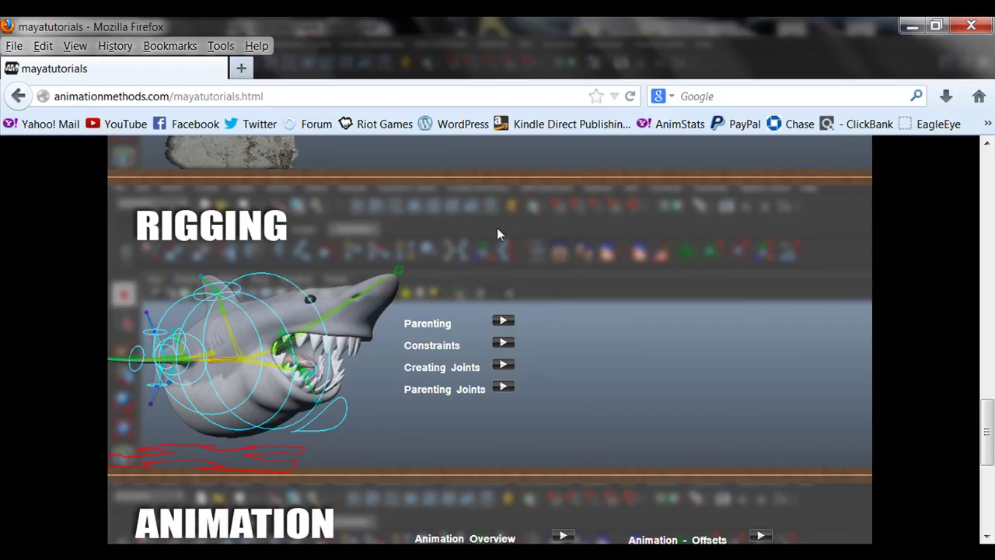
Step: In Firefox, review the Animation Methods tutorials page and open the site's book page, and return to Maya
{"action": "scroll", "coordinate": [601, 389], "scroll_direction": "up", "scroll_amount": 8}
{"action": "scroll", "coordinate": [422, 415], "scroll_direction": "up", "scroll_amount": 8}
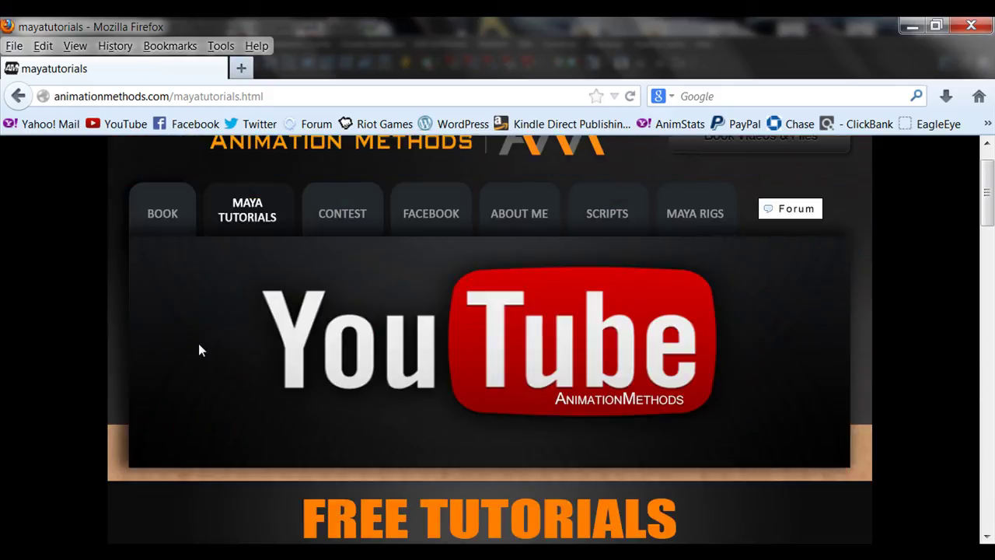
{"action": "left_click", "coordinate": [165, 268]}
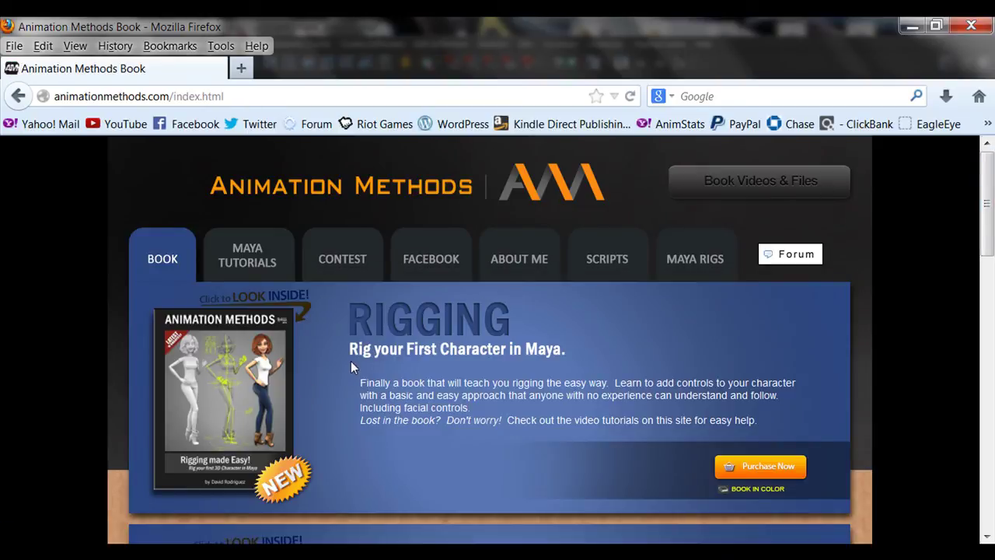
{"action": "scroll", "coordinate": [350, 365], "scroll_direction": "down", "scroll_amount": 2}
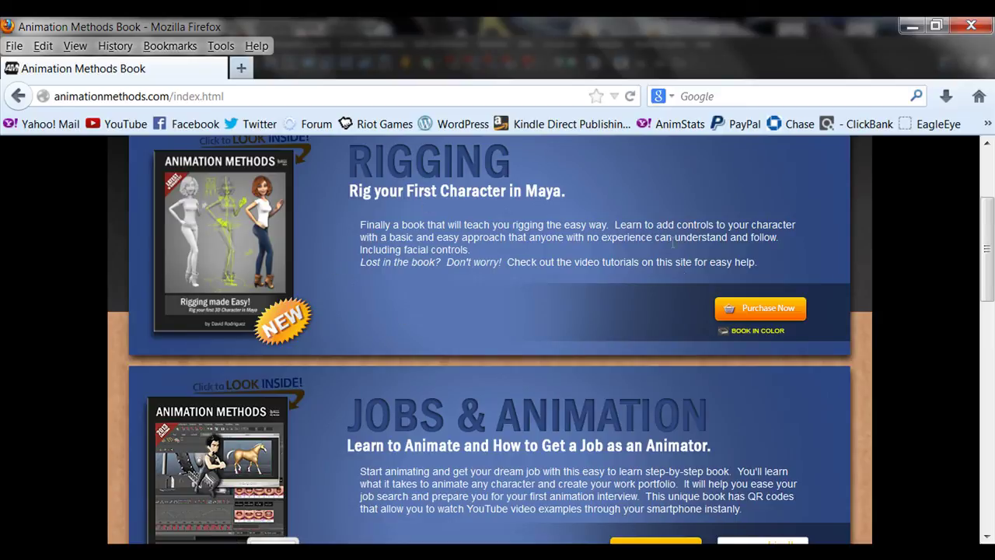
{"action": "scroll", "coordinate": [981, 228], "scroll_direction": "up", "scroll_amount": 2}
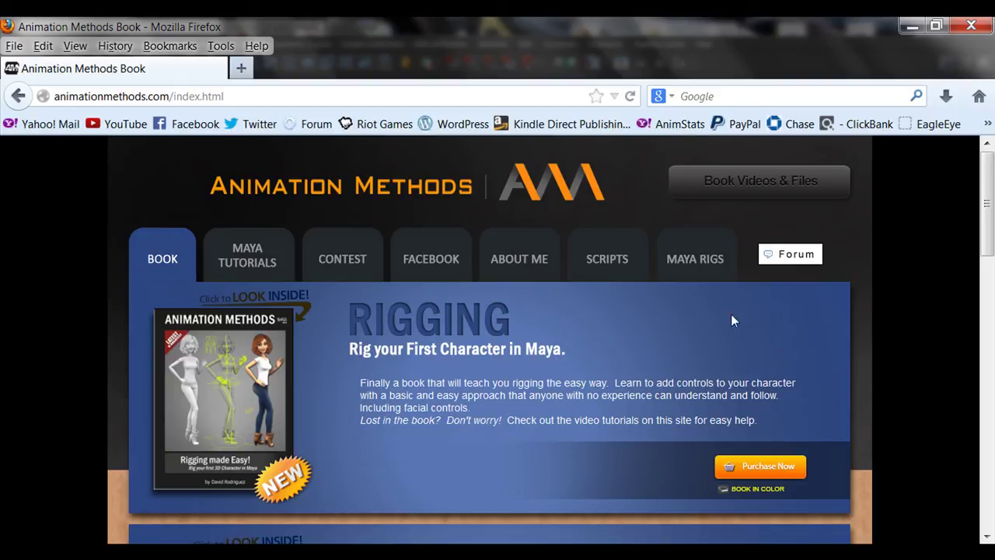
{"action": "left_click", "coordinate": [915, 29]}
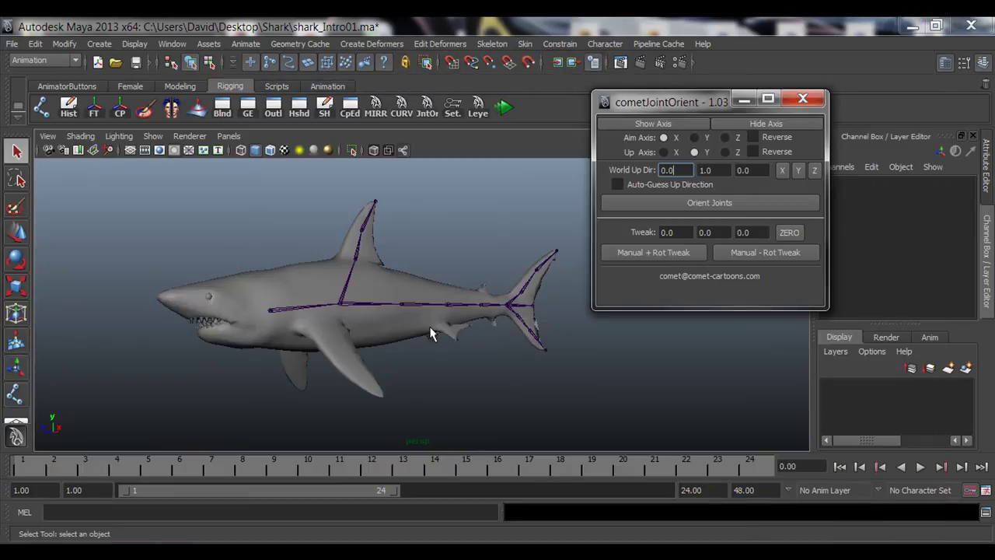
{"action": "left_click_drag", "start_coordinate": [260, 358], "coordinate": [282, 359], "text": "alt"}
{"action": "right_click_drag", "start_coordinate": [283, 360], "coordinate": [395, 373], "text": "alt"}
{"action": "middle_click_drag", "start_coordinate": [397, 373], "coordinate": [474, 377], "text": "alt"}
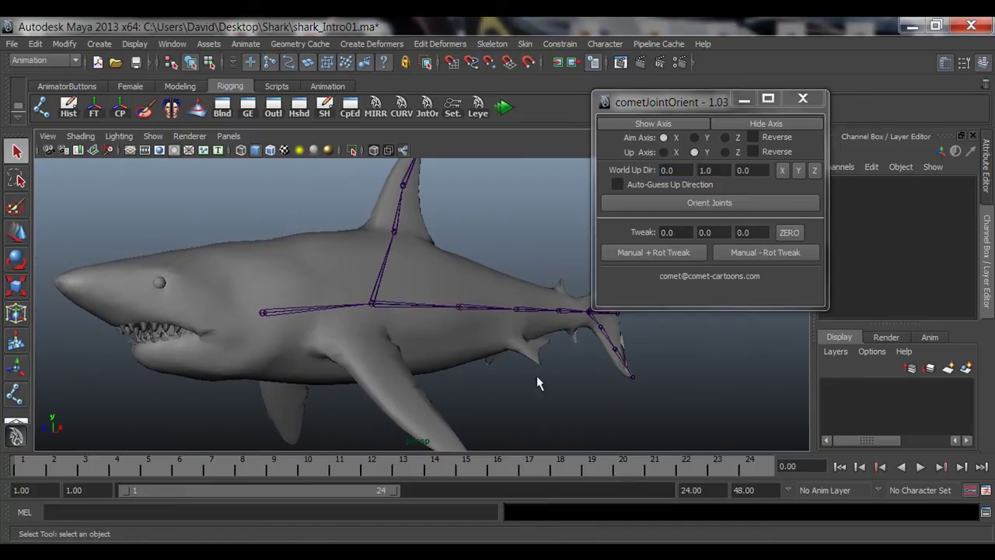
{"action": "right_click_drag", "start_coordinate": [579, 382], "coordinate": [548, 391], "text": "alt"}
{"action": "middle_click_drag", "start_coordinate": [558, 394], "coordinate": [513, 390], "text": "alt"}
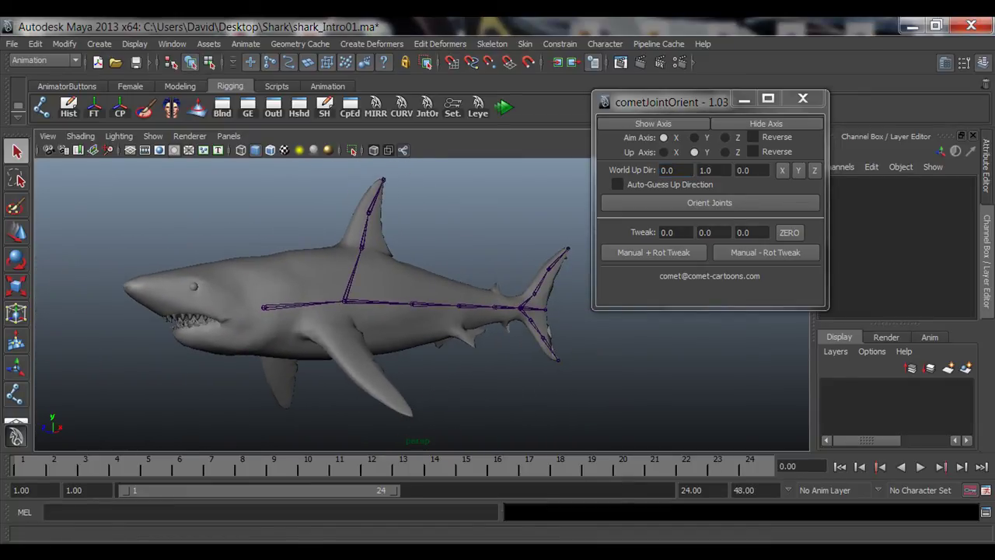
Step: Switch to Firefox and open the Scripts page of the Animation Methods site
{"action": "left_click", "coordinate": [155, 553]}
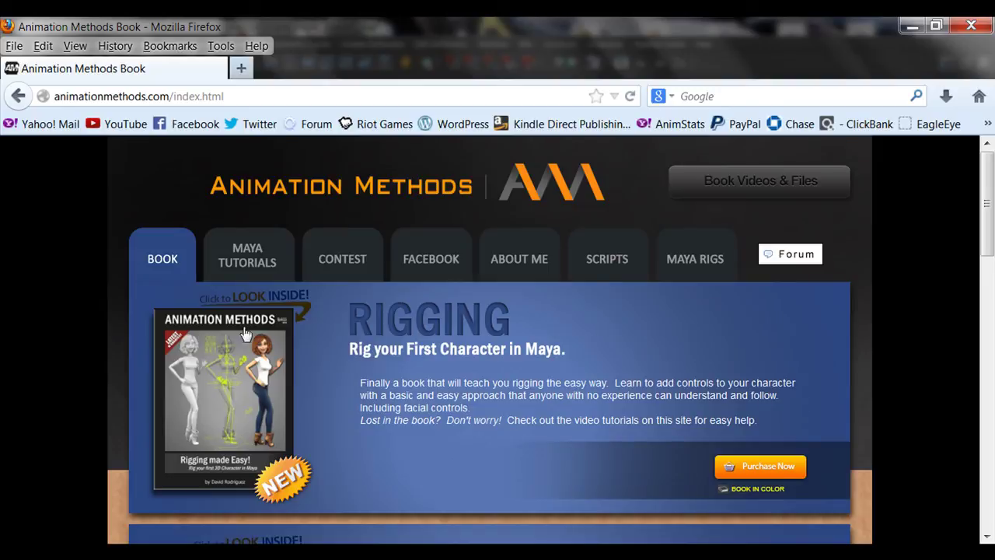
{"action": "scroll", "coordinate": [455, 358], "scroll_direction": "down", "scroll_amount": 3}
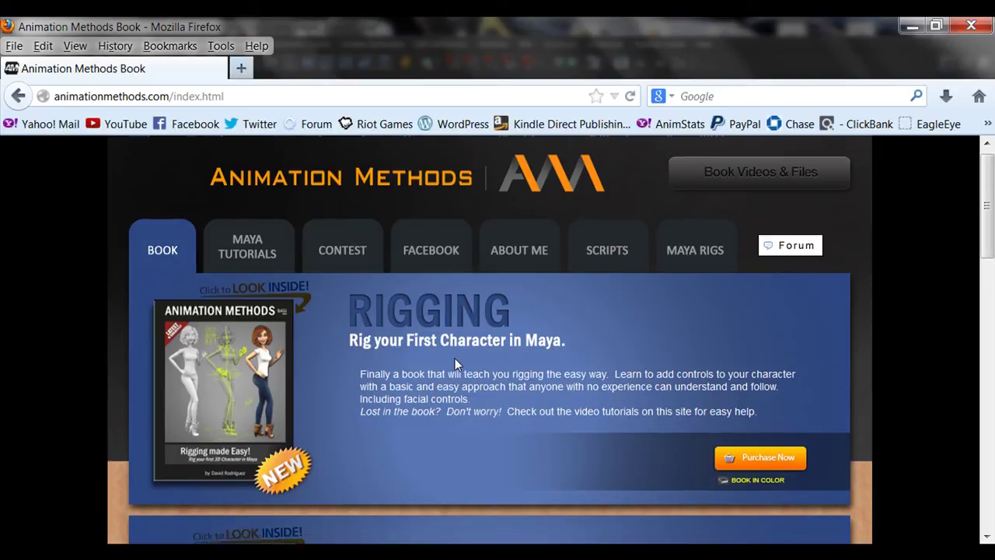
{"action": "scroll", "coordinate": [455, 359], "scroll_direction": "up", "scroll_amount": 3}
{"action": "left_click", "coordinate": [617, 264]}
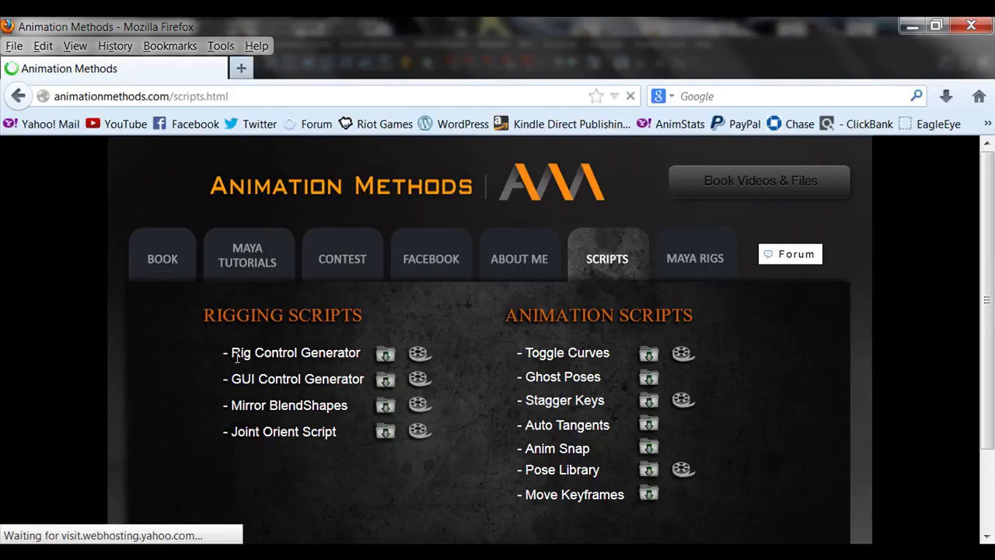
Step: Locate the Joint Orient Script among the rigging scripts, open its installation video, close it, and return to Maya
{"action": "left_click_drag", "start_coordinate": [231, 432], "coordinate": [334, 435]}
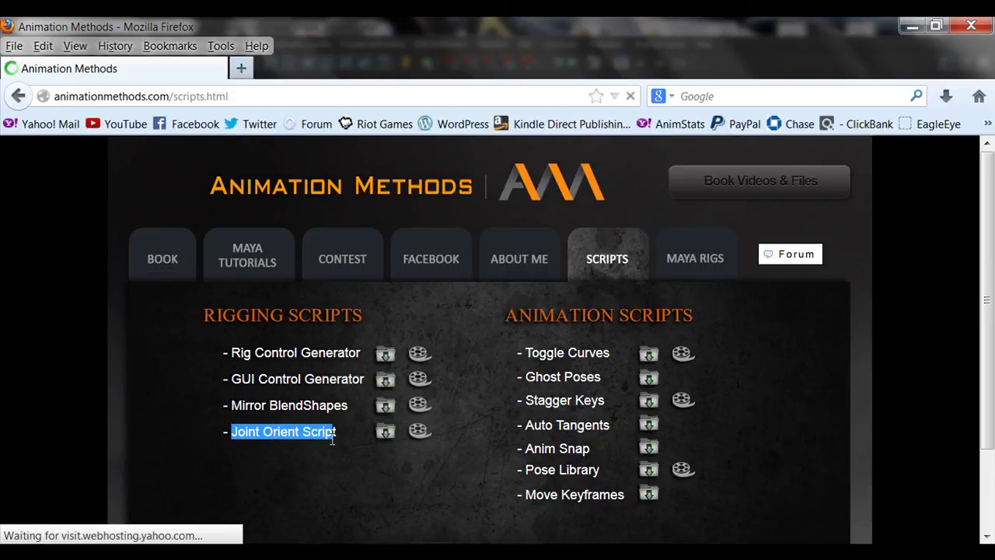
{"action": "left_click", "coordinate": [333, 437]}
{"action": "left_click", "coordinate": [418, 432]}
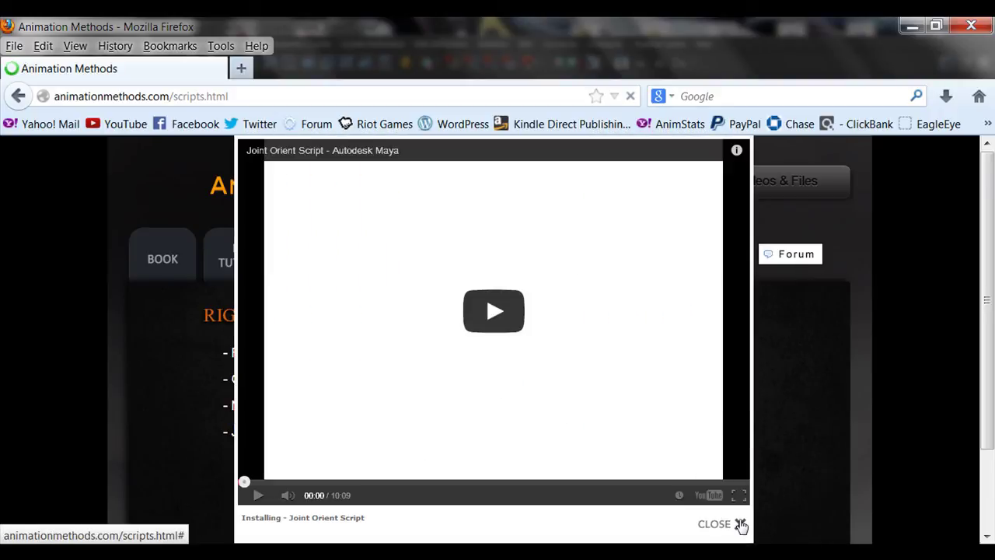
{"action": "left_click", "coordinate": [739, 524]}
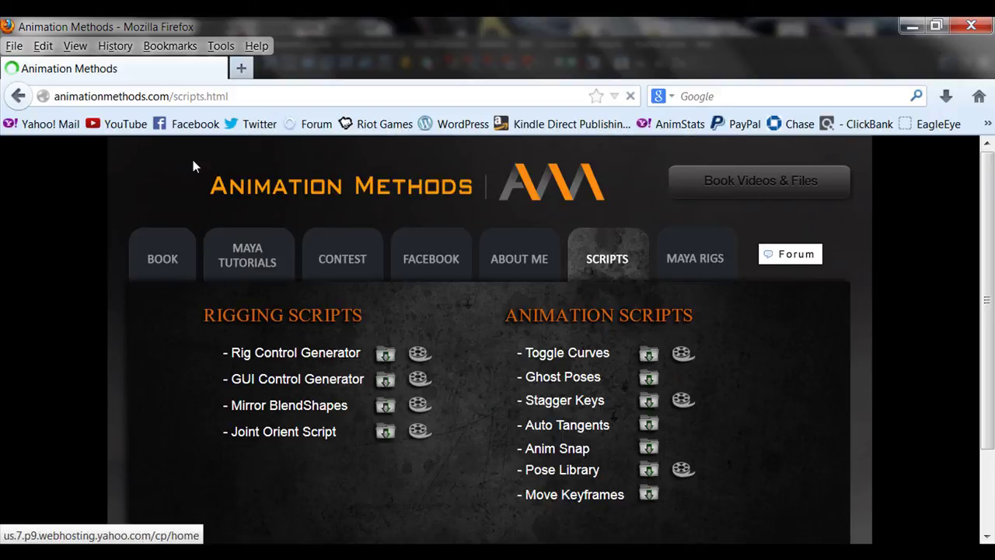
{"action": "left_click", "coordinate": [911, 27]}
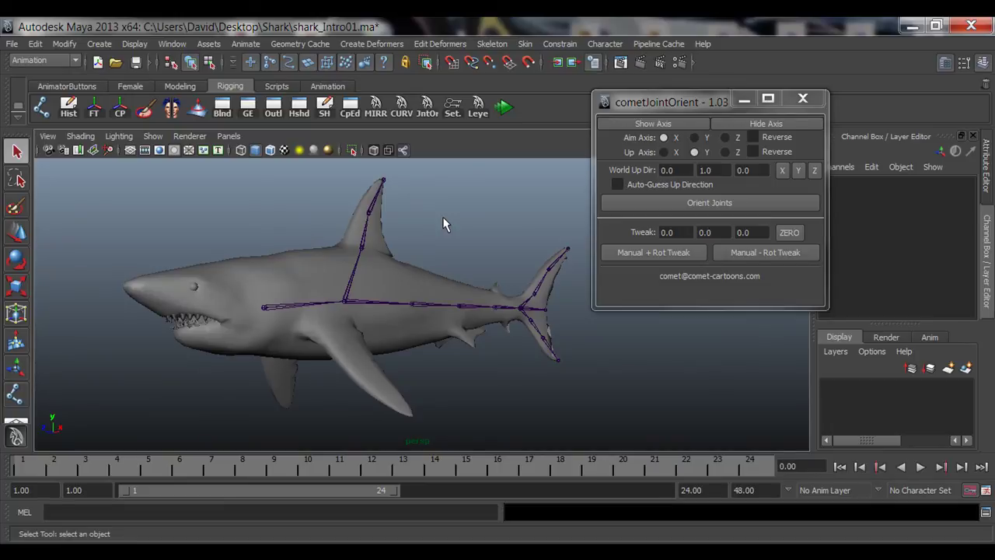